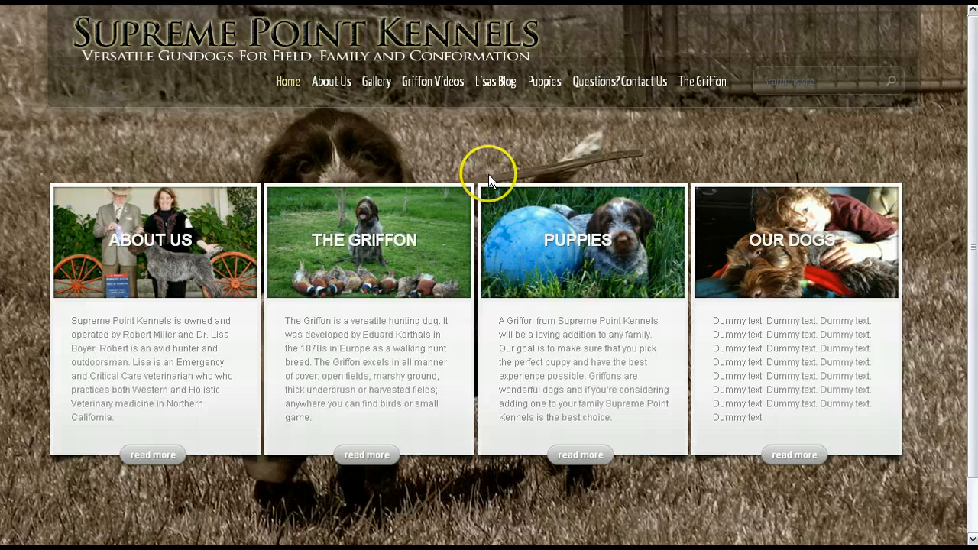
pyautogui.click(282, 104)
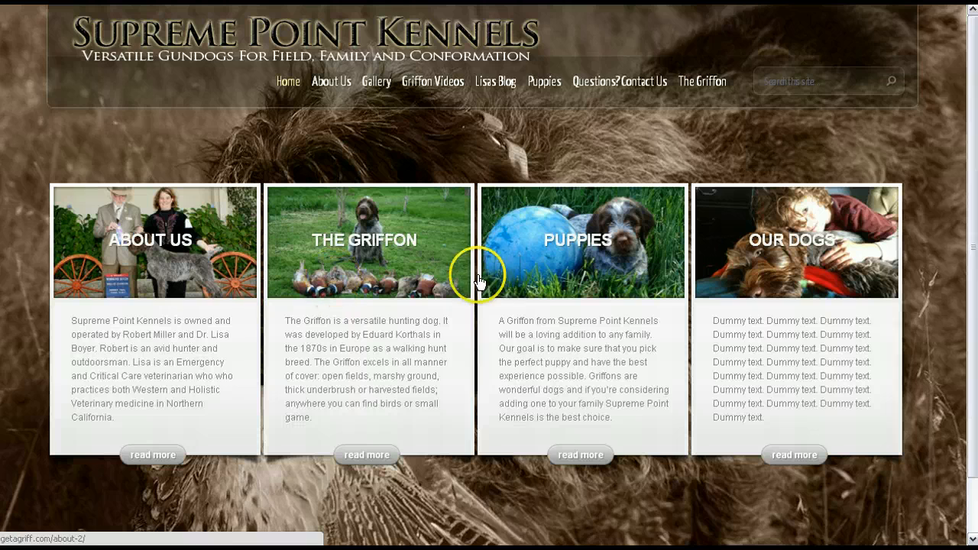
pyautogui.moveTo(973, 305)
pyautogui.mouseDown()
pyautogui.moveTo(975, 370)
pyautogui.moveTo(974, 307)
pyautogui.mouseUp()
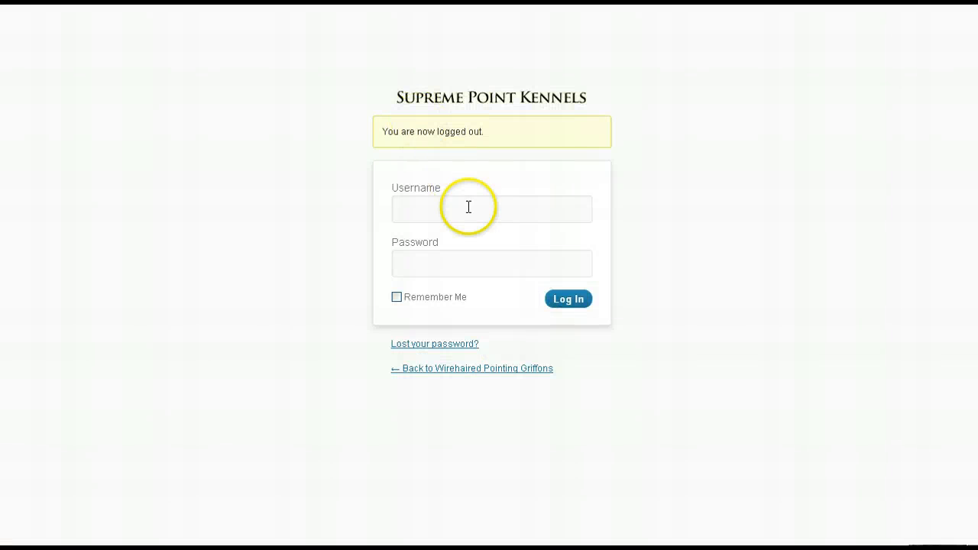
# Log in to the site's admin area with the username SiteAdmin and the account password
pyautogui.click(468, 207)
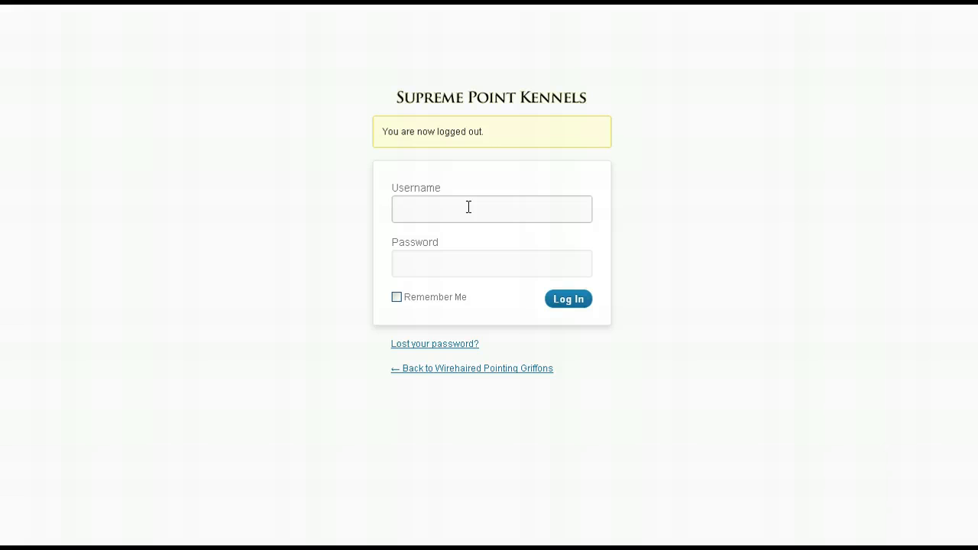
pyautogui.write('SiteAdmin')
pyautogui.press('Tab')
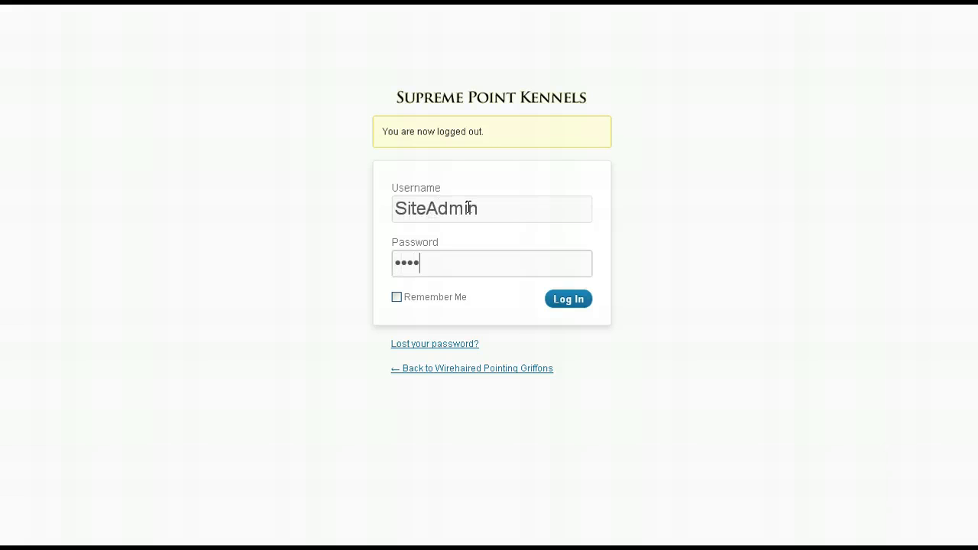
pyautogui.click(569, 302)
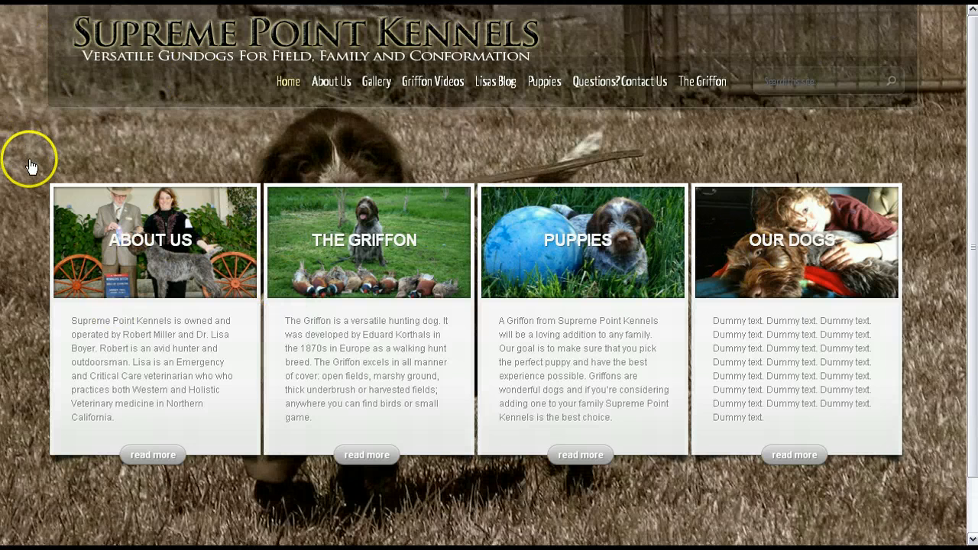
# Open the list of all pages and open the About Us page for editing
pyautogui.moveTo(102, 173)
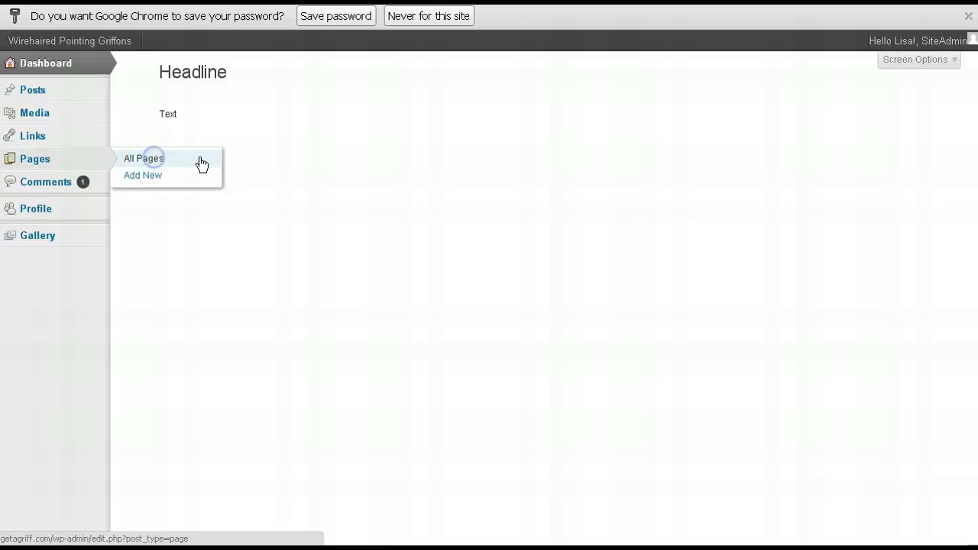
pyautogui.click(200, 161)
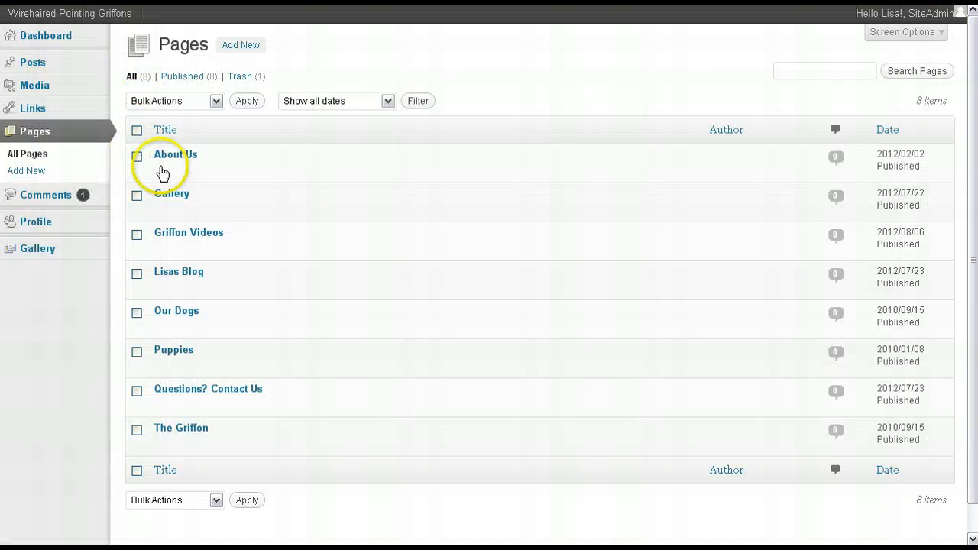
pyautogui.click(162, 169)
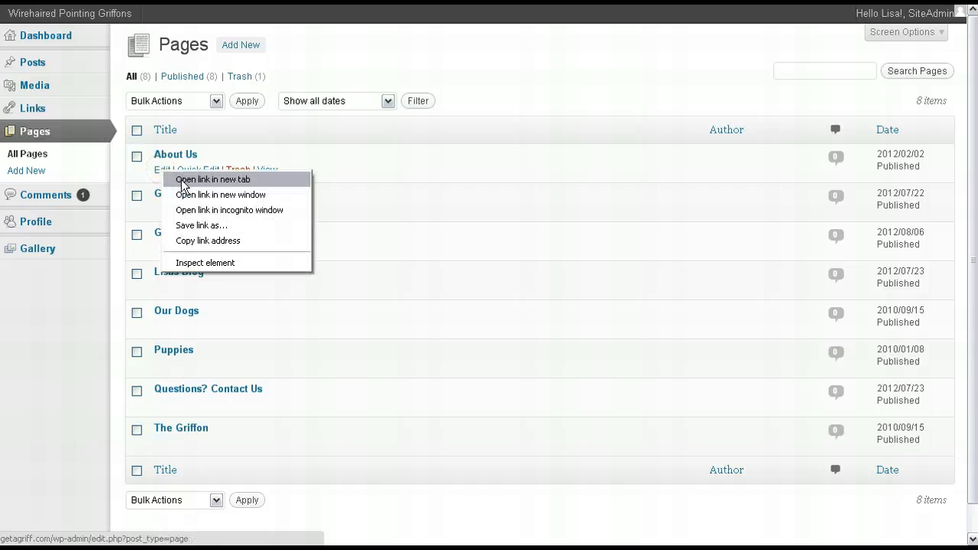
pyautogui.click(222, 180)
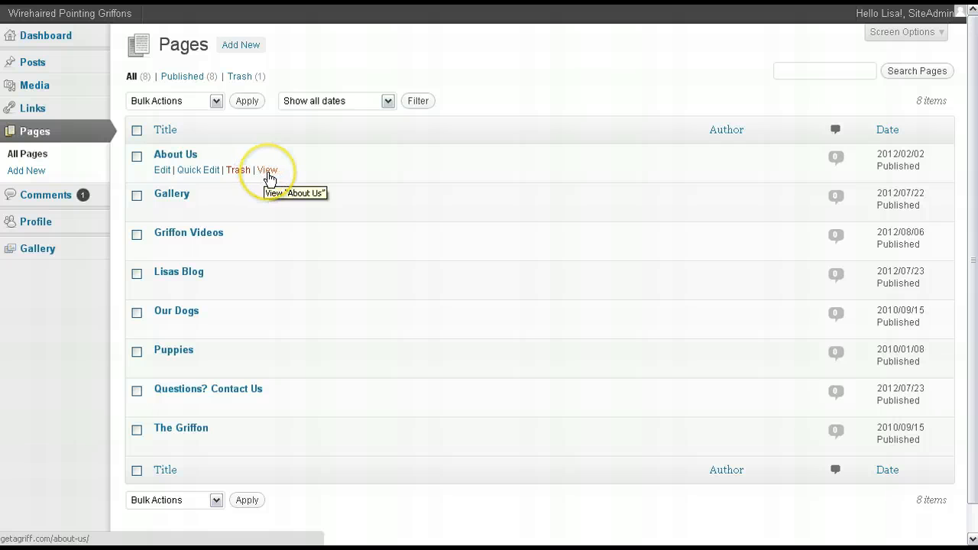
pyautogui.click(244, 170)
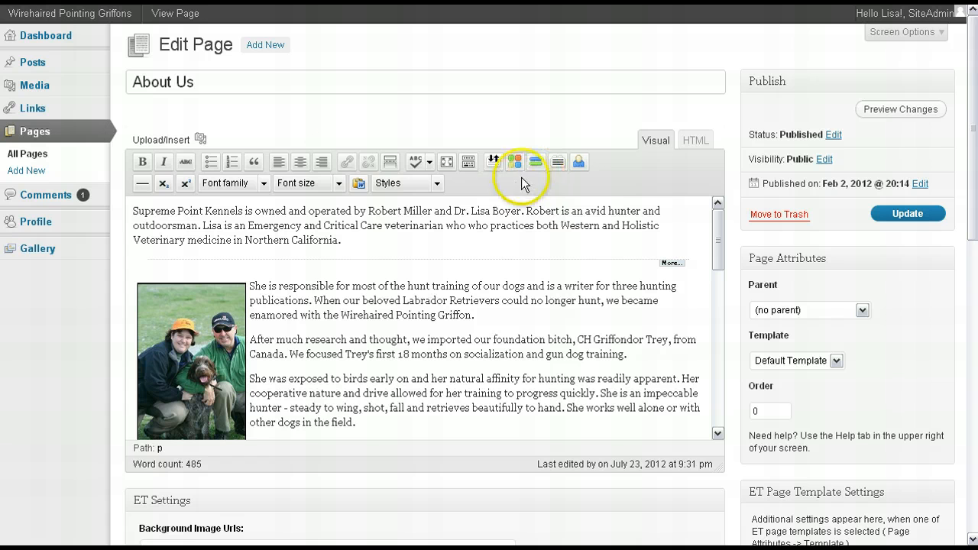
# Show the page editor's additional row of formatting tools
pyautogui.click(468, 161)
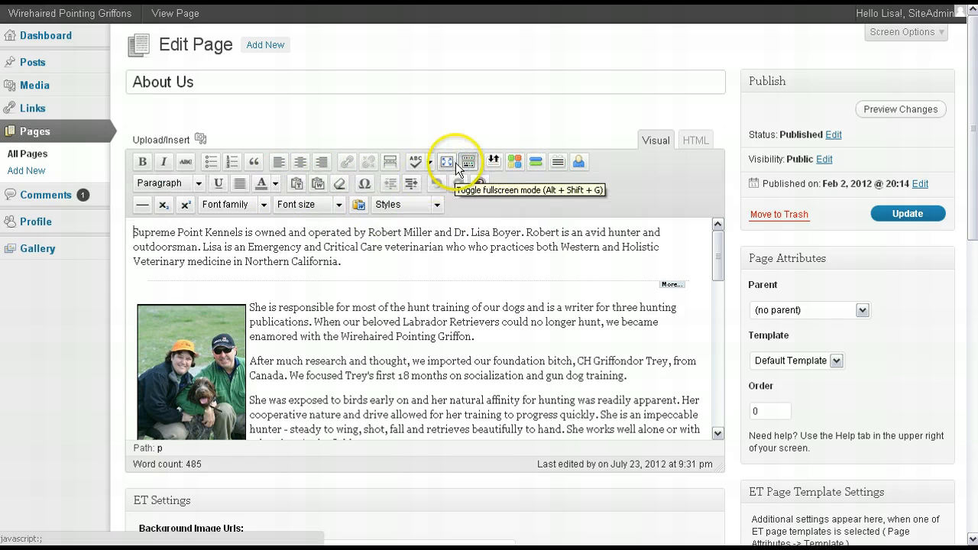
pyautogui.click(468, 161)
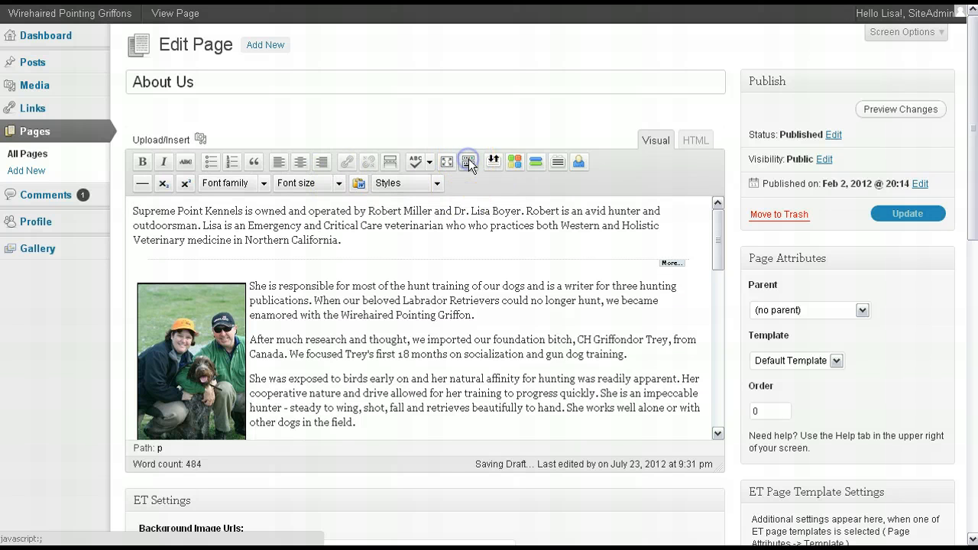
pyautogui.click(469, 161)
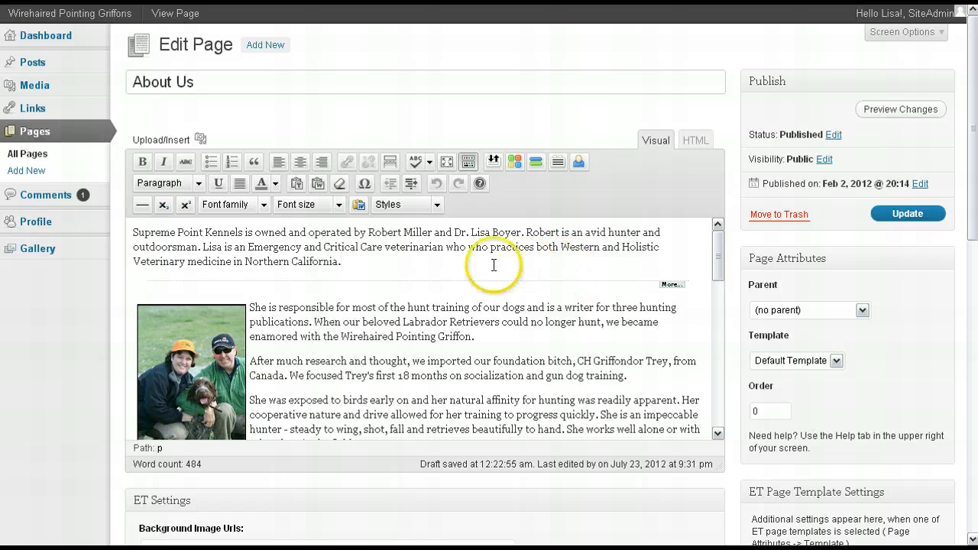
# Compare the introductory paragraph above the More break with the About Us excerpt on the site's home page
pyautogui.moveTo(306, 251); pyautogui.dragTo(123, 234)
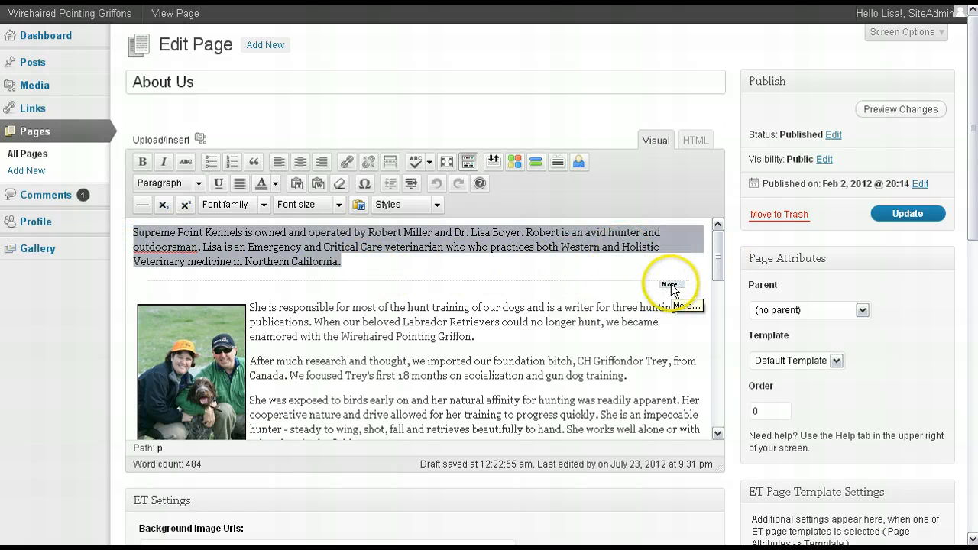
pyautogui.moveTo(33, 62)
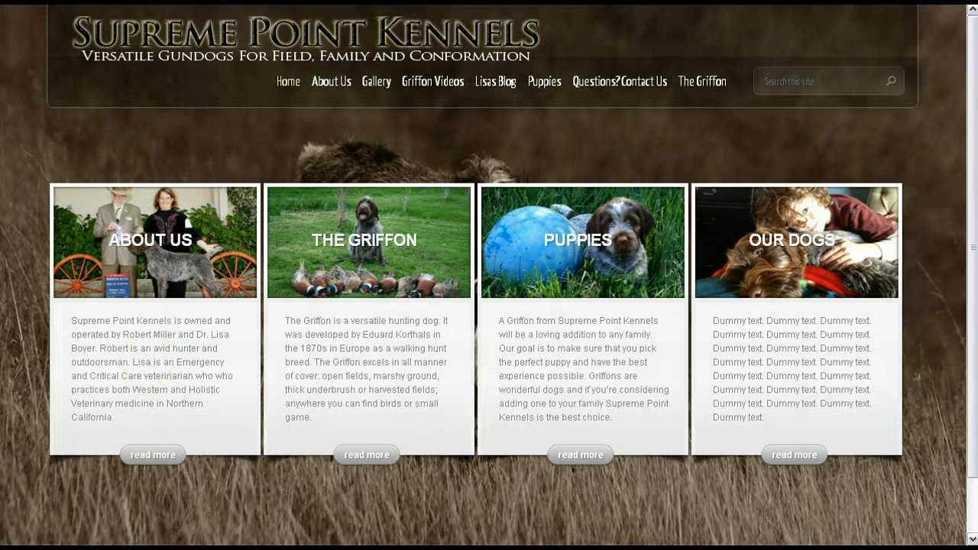
pyautogui.moveTo(118, 419); pyautogui.dragTo(121, 374)
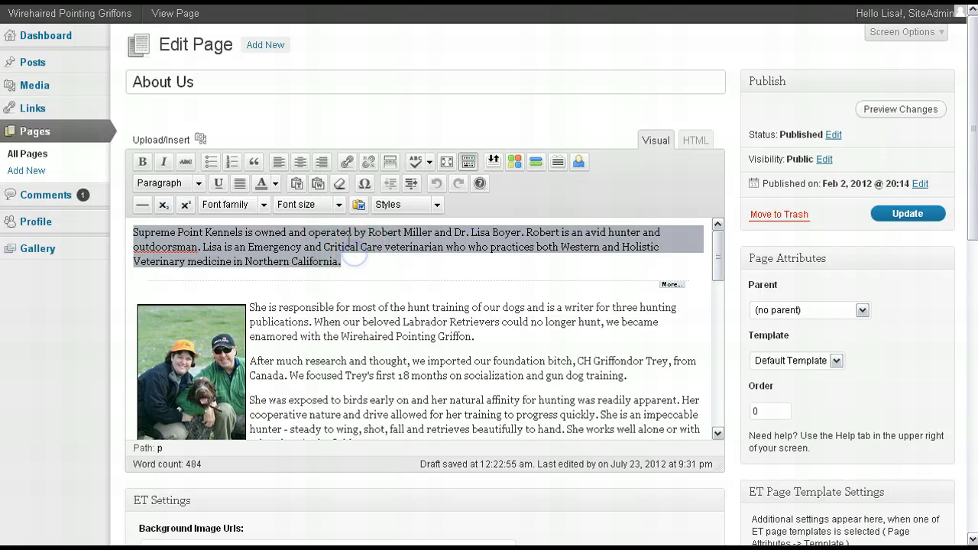
pyautogui.click(307, 249)
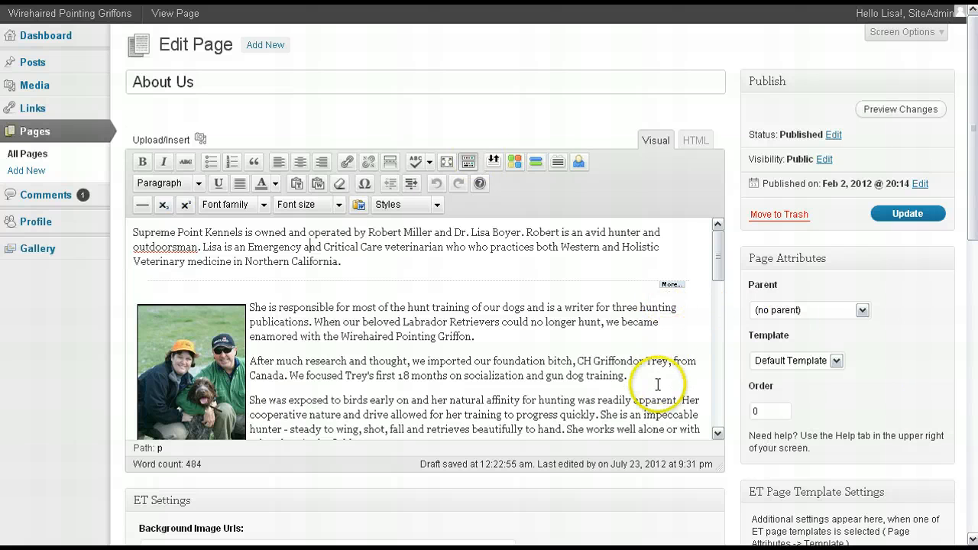
# Look through the About Us page's text below the More break and its embedded photo
pyautogui.moveTo(716, 245)
pyautogui.mouseDown()
pyautogui.moveTo(716, 348)
pyautogui.moveTo(717, 257)
pyautogui.mouseUp()
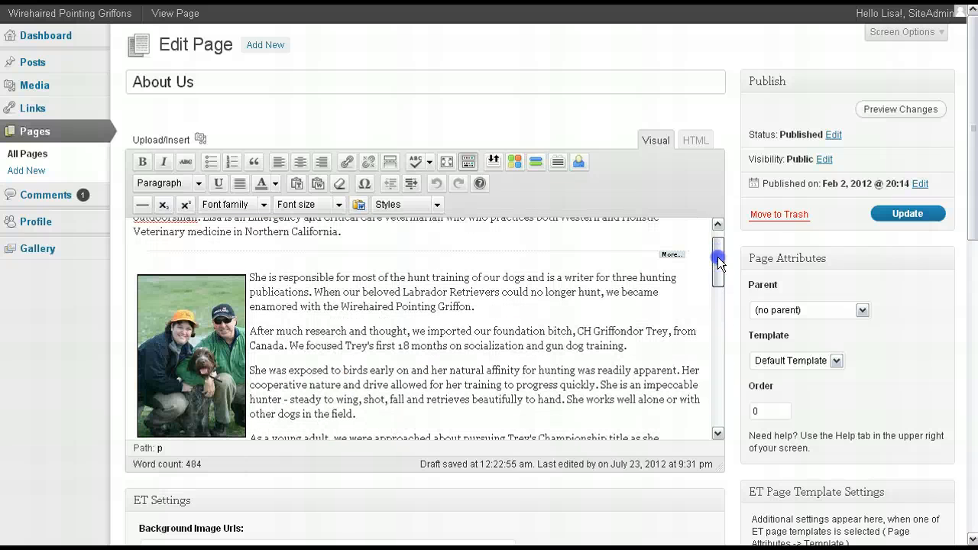
pyautogui.moveTo(546, 303); pyautogui.dragTo(446, 286)
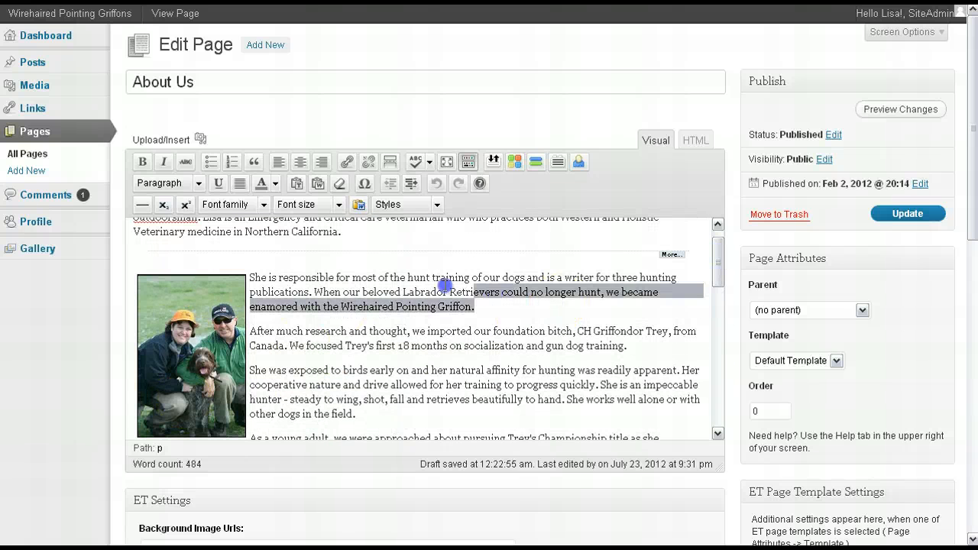
pyautogui.click(445, 285)
pyautogui.click(496, 306)
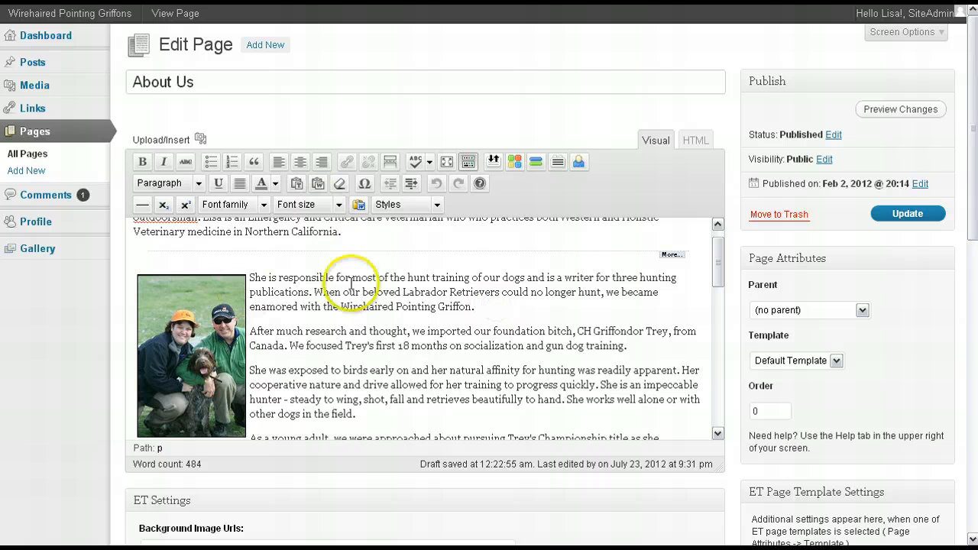
pyautogui.click(189, 353)
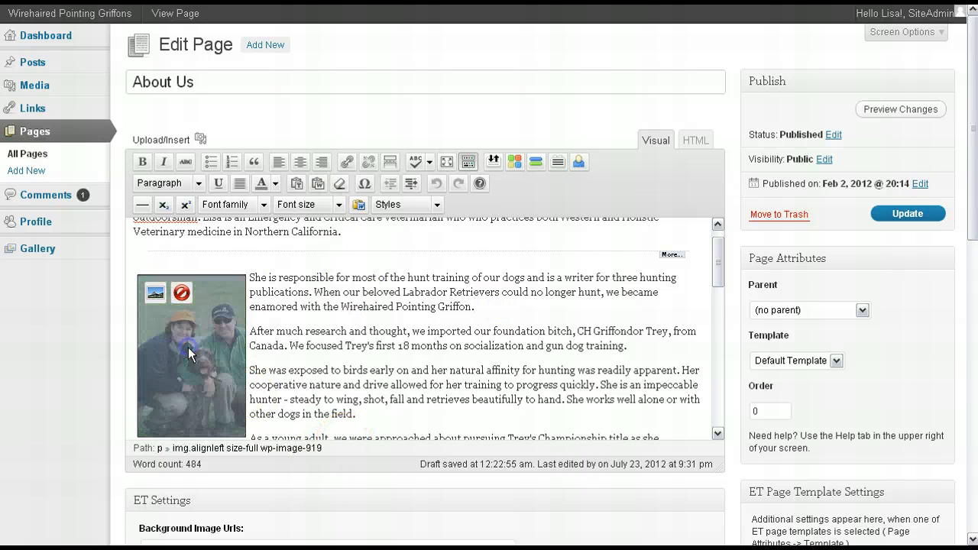
pyautogui.click(503, 306)
pyautogui.scroll(-4, 543, 371)
pyautogui.scroll(2, 545, 368)
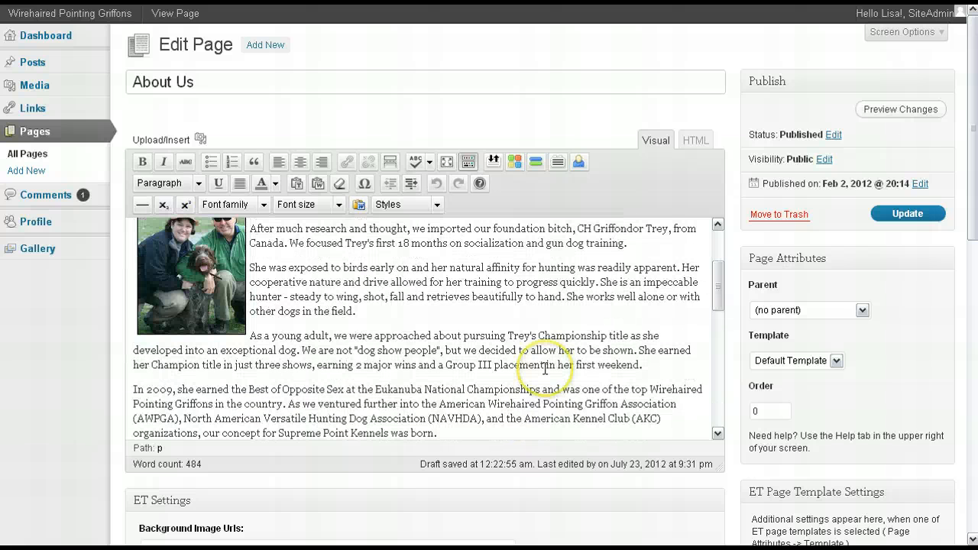
pyautogui.scroll(-1, 542, 376)
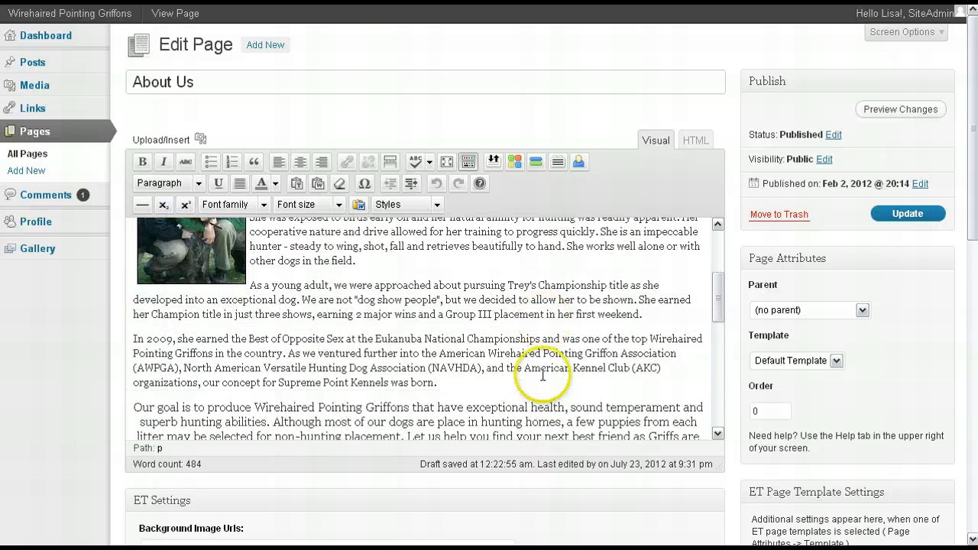
pyautogui.click(133, 338)
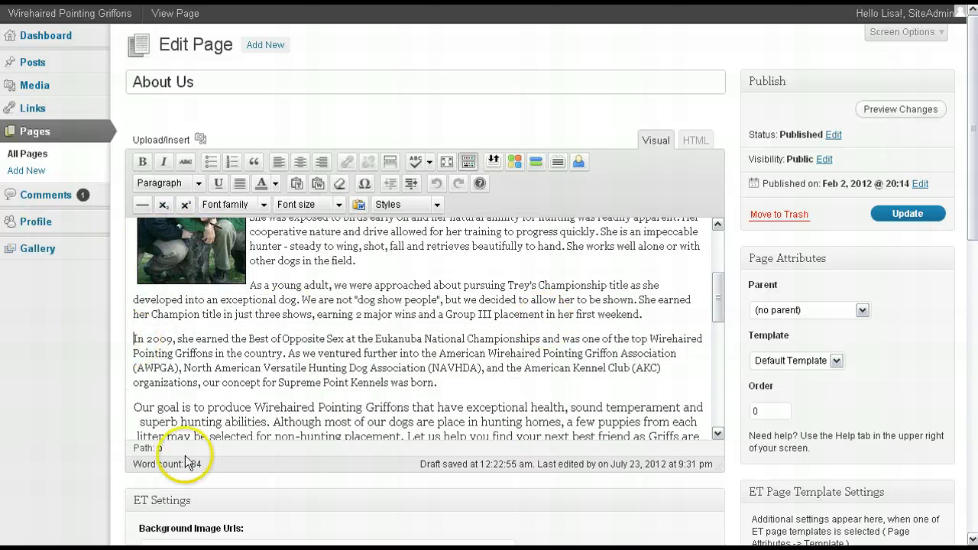
pyautogui.click(200, 139)
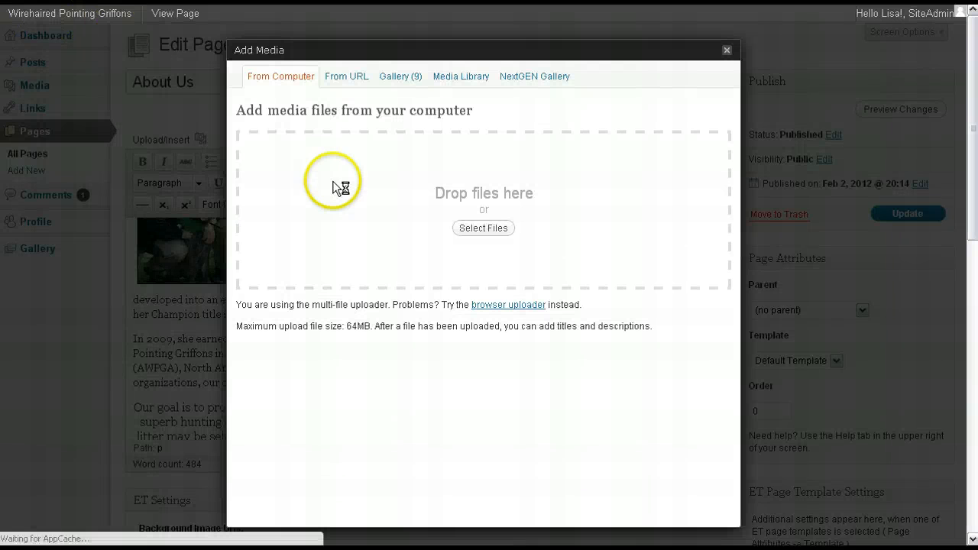
pyautogui.click(484, 227)
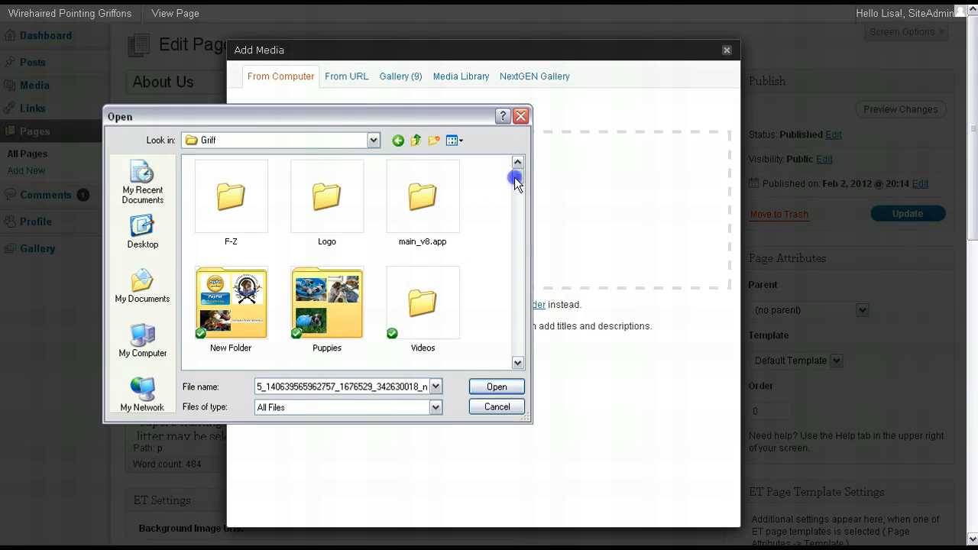
pyautogui.moveTo(517, 180); pyautogui.dragTo(516, 197)
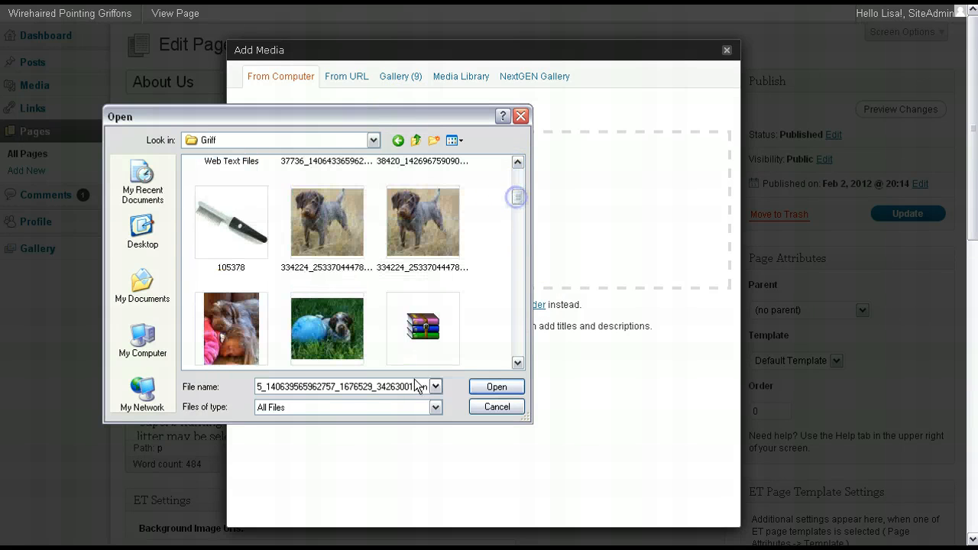
pyautogui.click(328, 322)
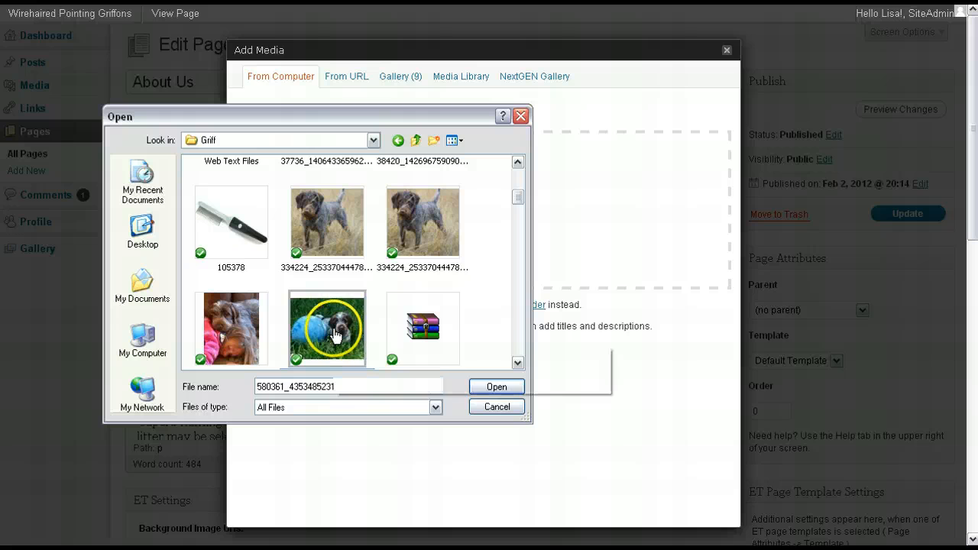
pyautogui.click(433, 233)
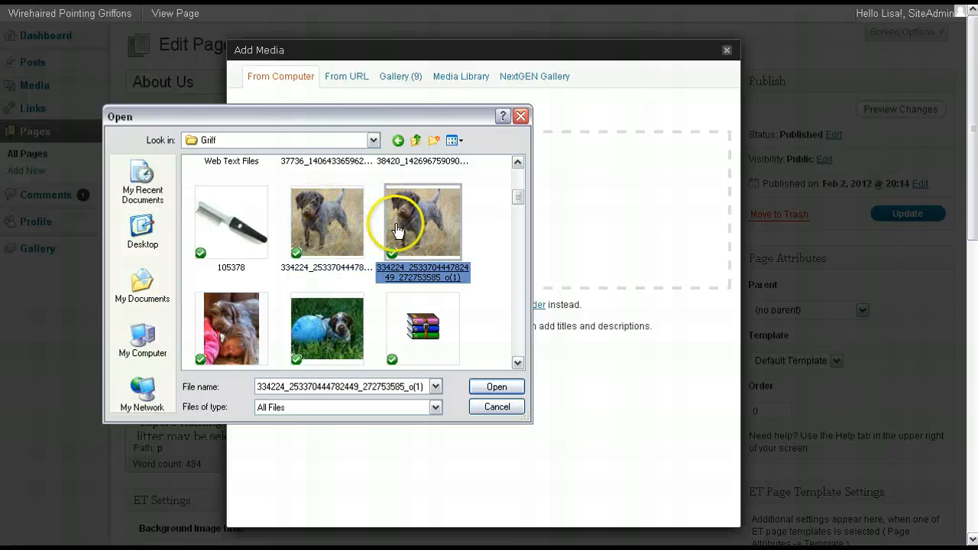
pyautogui.click(337, 221)
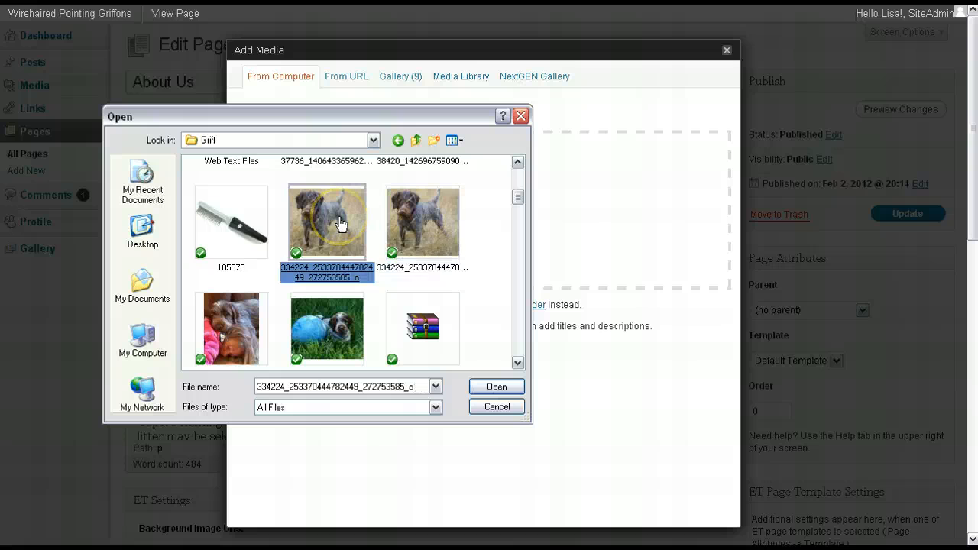
pyautogui.click(513, 291)
pyautogui.click(229, 324)
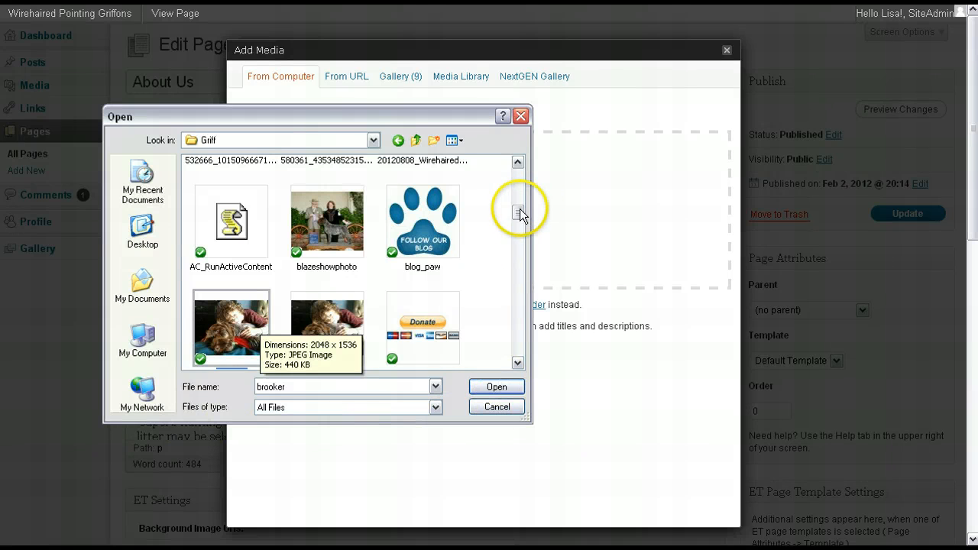
pyautogui.moveTo(514, 213)
pyautogui.mouseDown()
pyautogui.moveTo(515, 188)
pyautogui.moveTo(515, 200)
pyautogui.mouseUp()
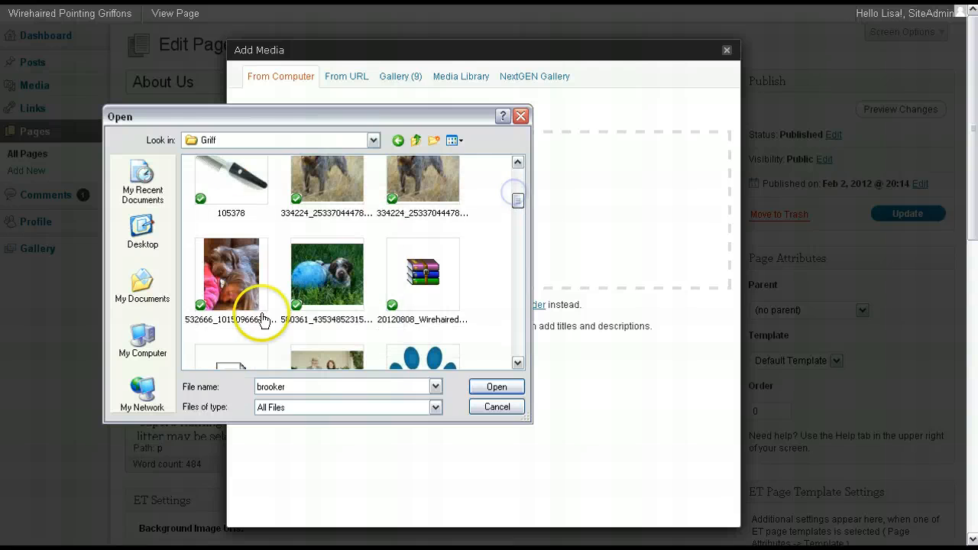
pyautogui.click(405, 293)
pyautogui.click(405, 293)
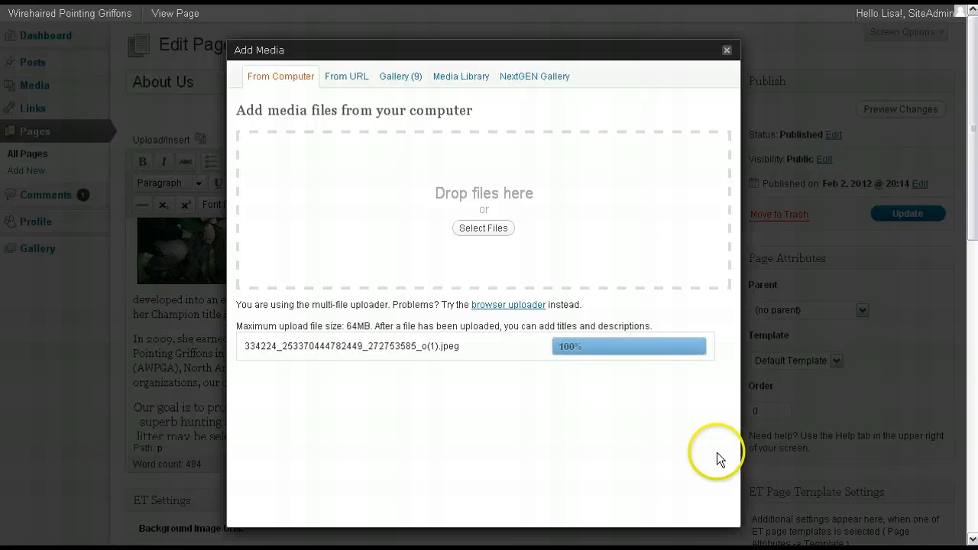
# Insert the uploaded dog photo into the page with Left alignment and Full Size (263 × 240)
pyautogui.scroll(-5, 727, 489)
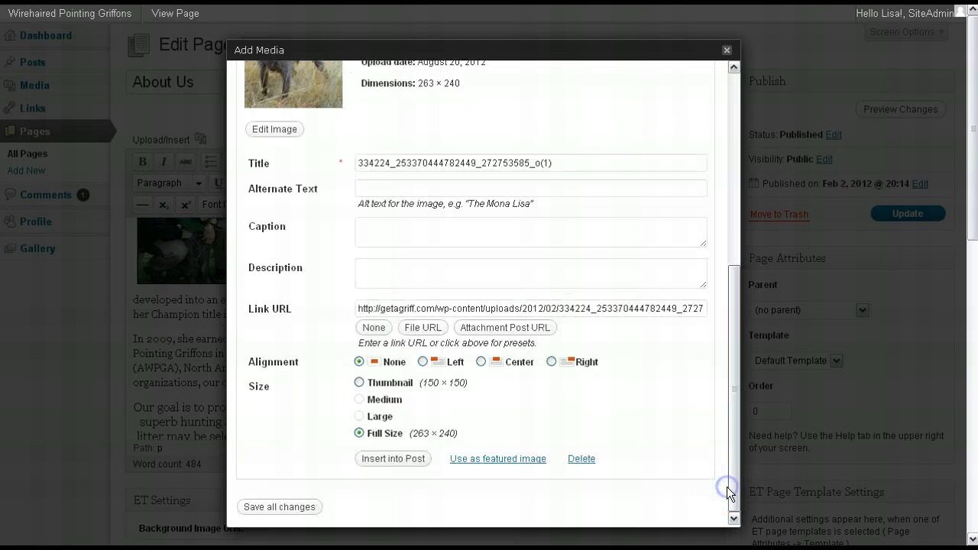
pyautogui.click(448, 365)
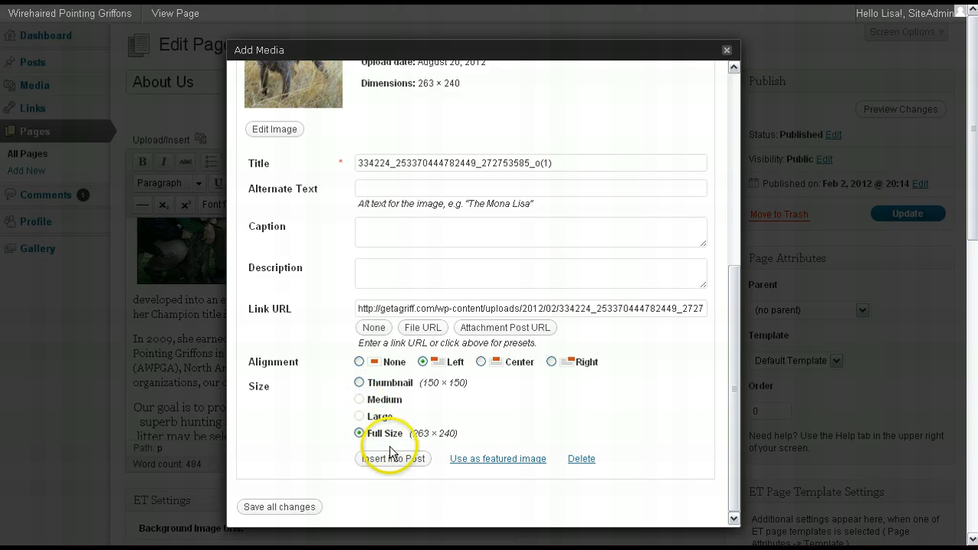
pyautogui.press('Up')
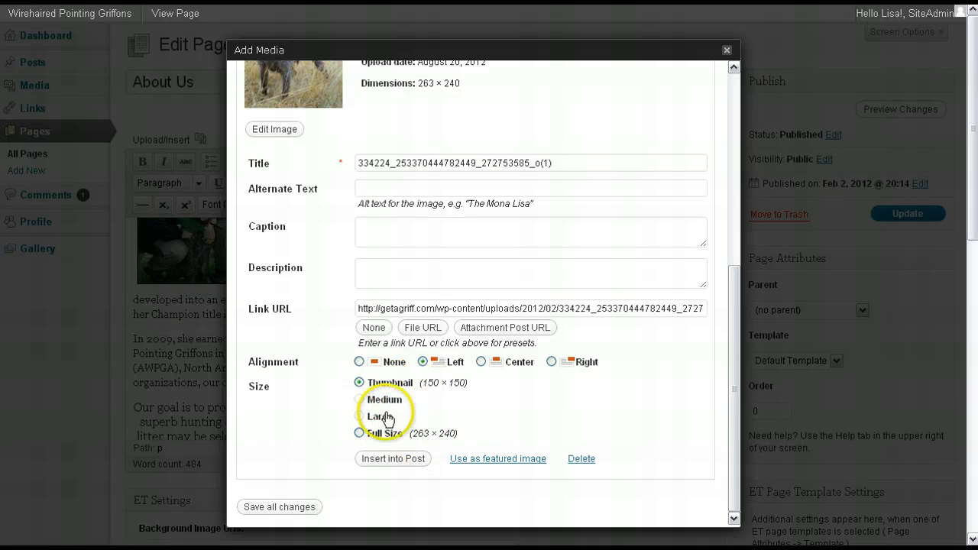
pyautogui.click(377, 435)
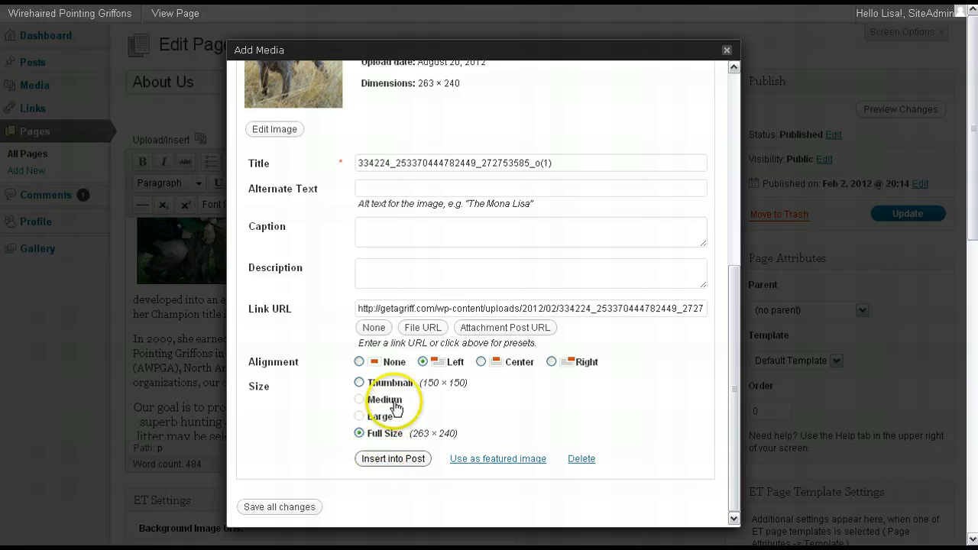
pyautogui.click(388, 458)
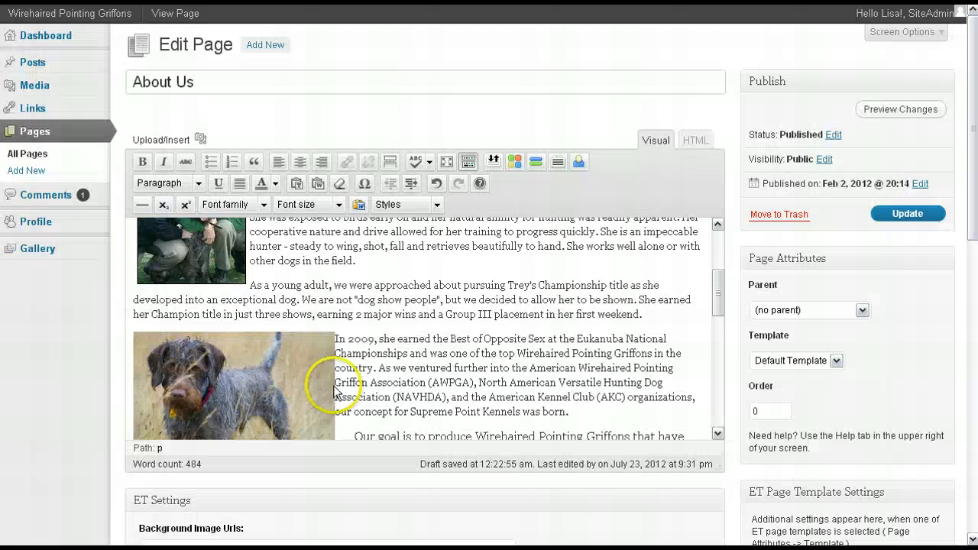
# Set the inserted dog photo's vertical space and horizontal space to 5 in its advanced image settings
pyautogui.click(325, 390)
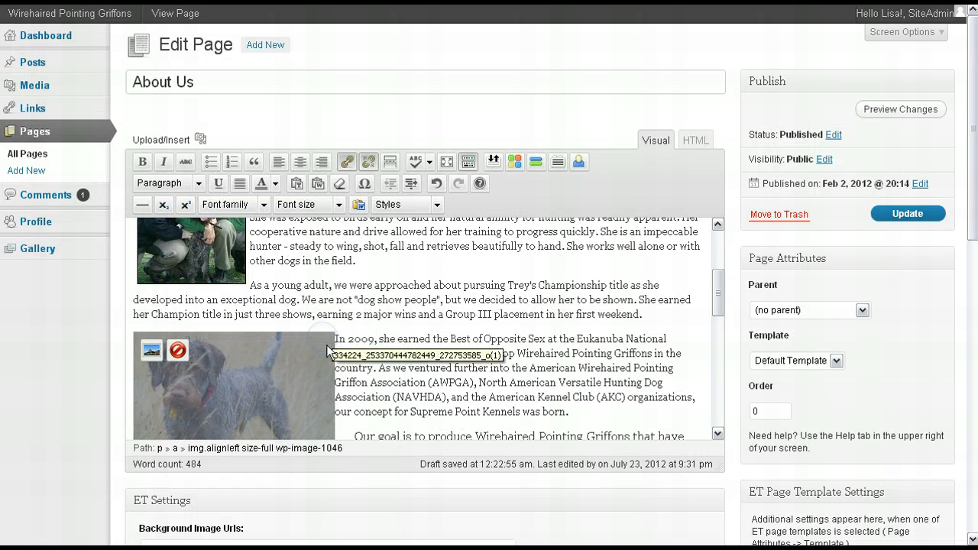
pyautogui.click(152, 350)
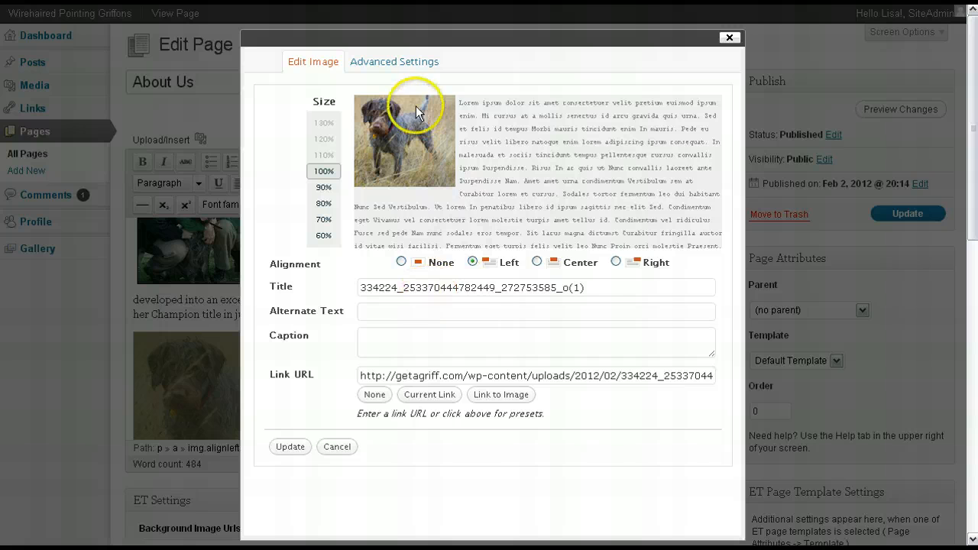
pyautogui.click(405, 64)
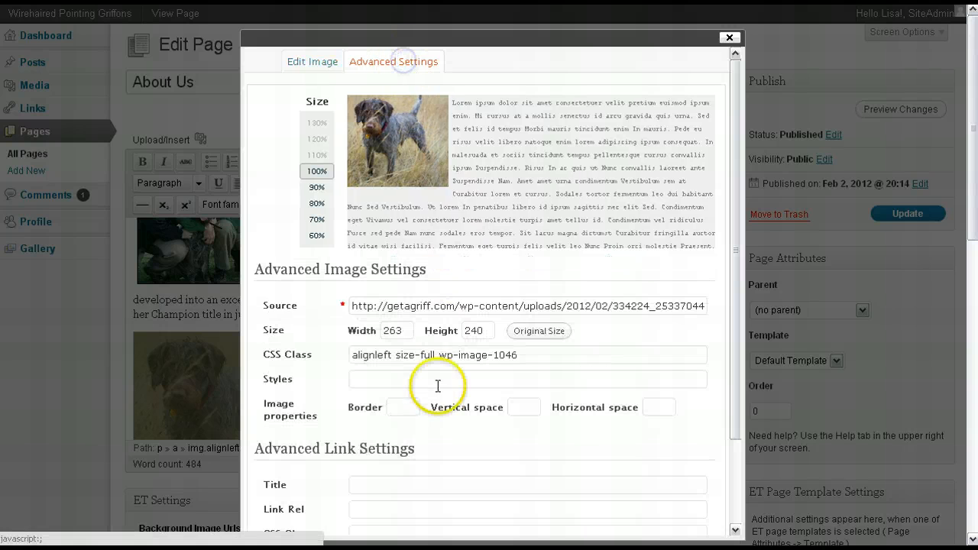
pyautogui.click(528, 407)
pyautogui.write('5')
pyautogui.click(667, 409)
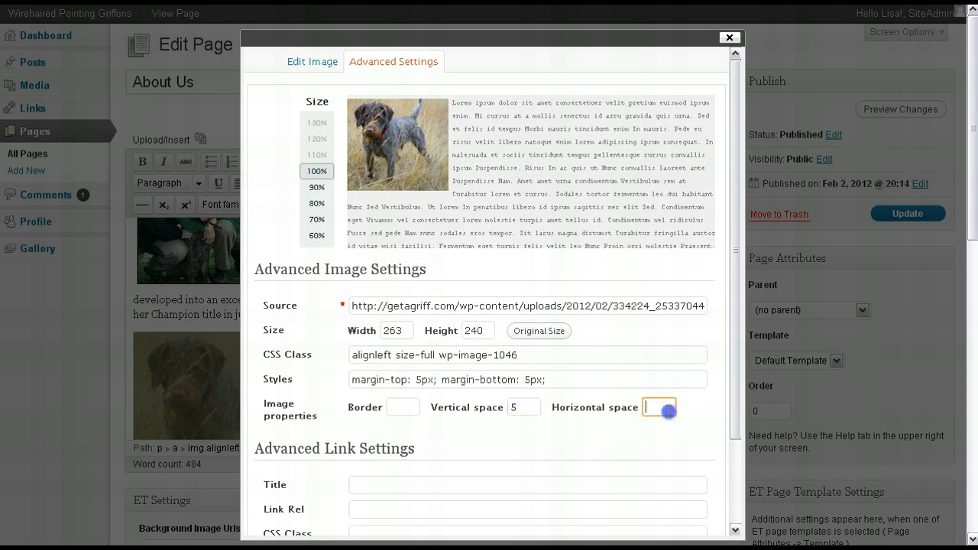
pyautogui.scroll(-3, 732, 504)
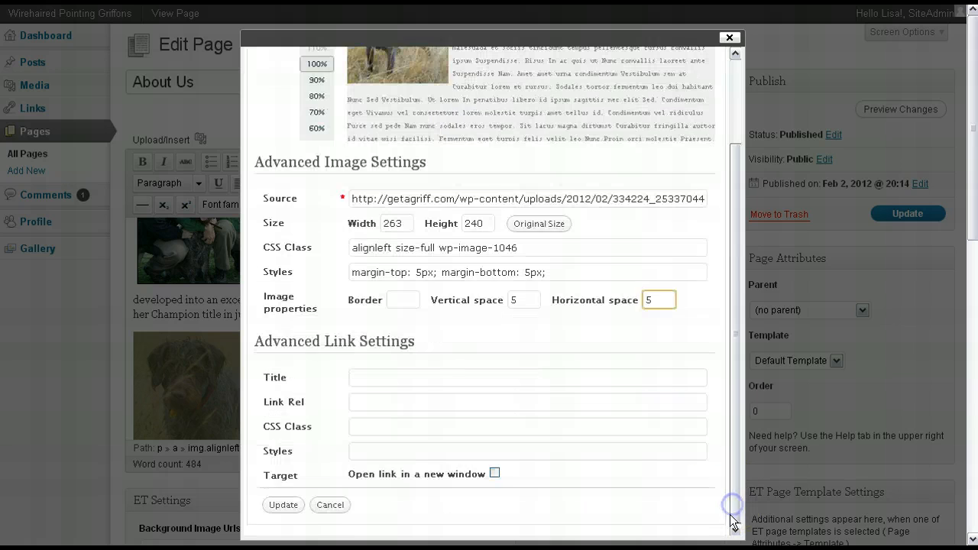
pyautogui.click(282, 505)
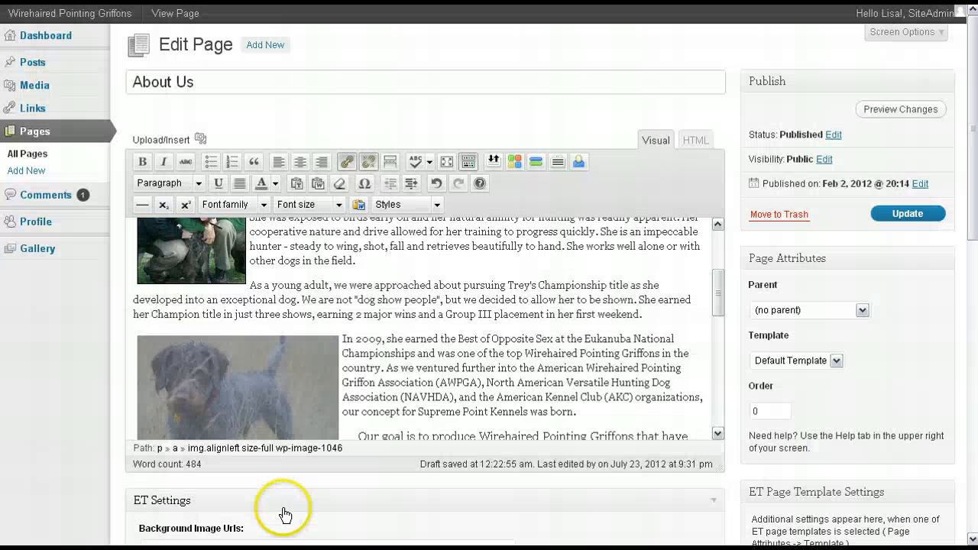
pyautogui.click(343, 351)
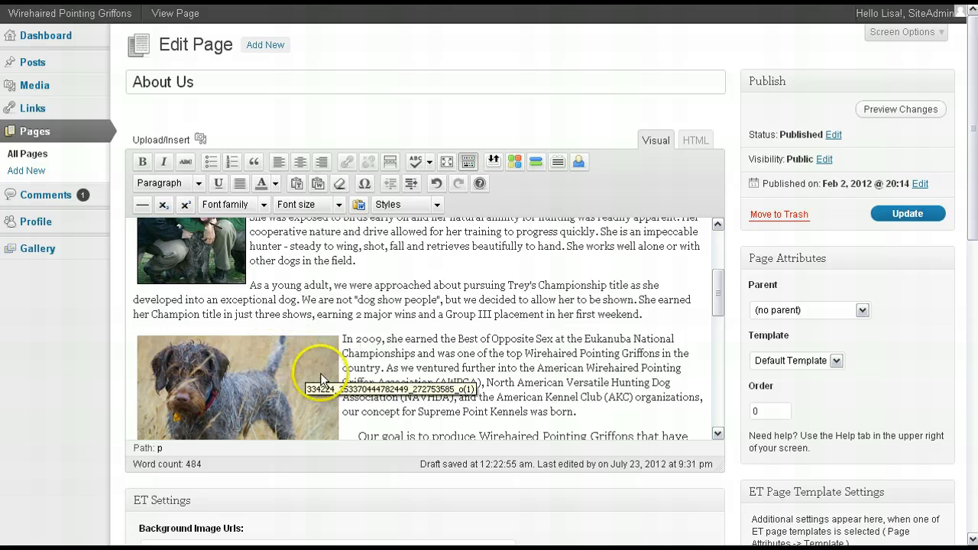
# Preview the dog photo at 60%, 70% and 80% size in its image settings, then close them without updating
pyautogui.scroll(-3, 265, 344)
pyautogui.click(266, 343)
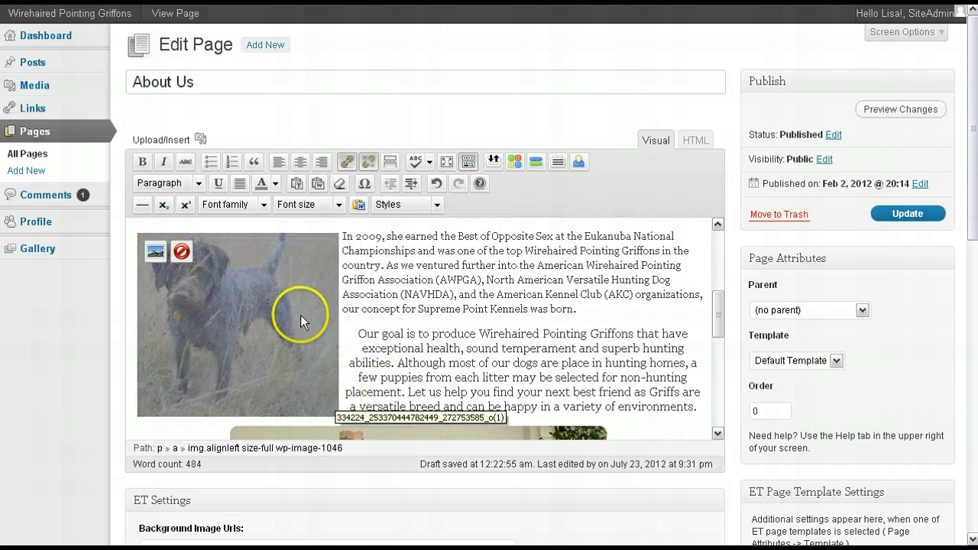
pyautogui.moveTo(331, 234); pyautogui.dragTo(341, 232)
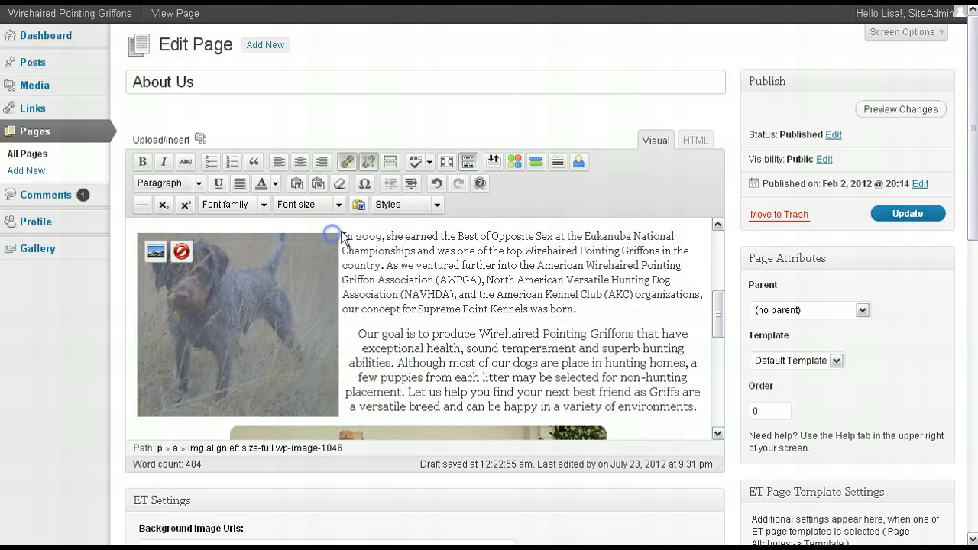
pyautogui.click(156, 253)
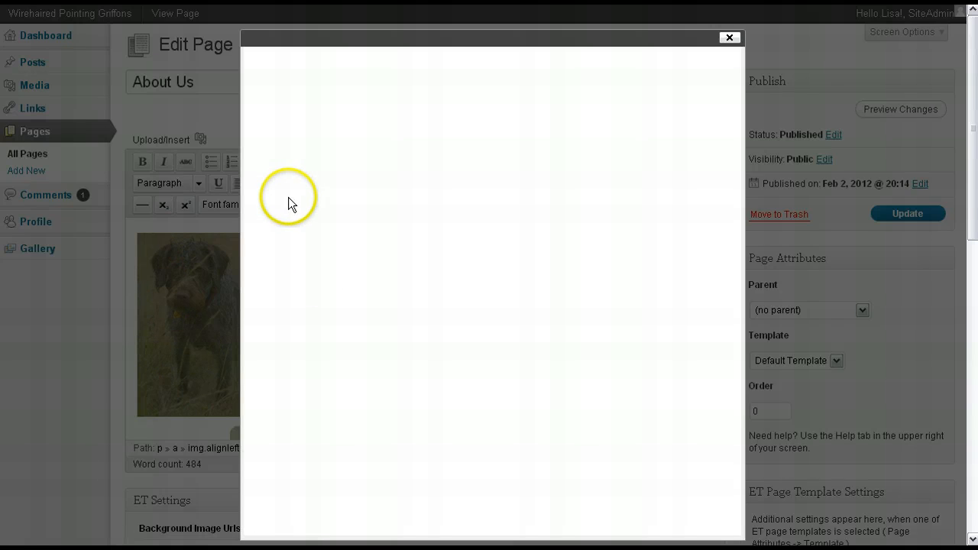
pyautogui.click(324, 234)
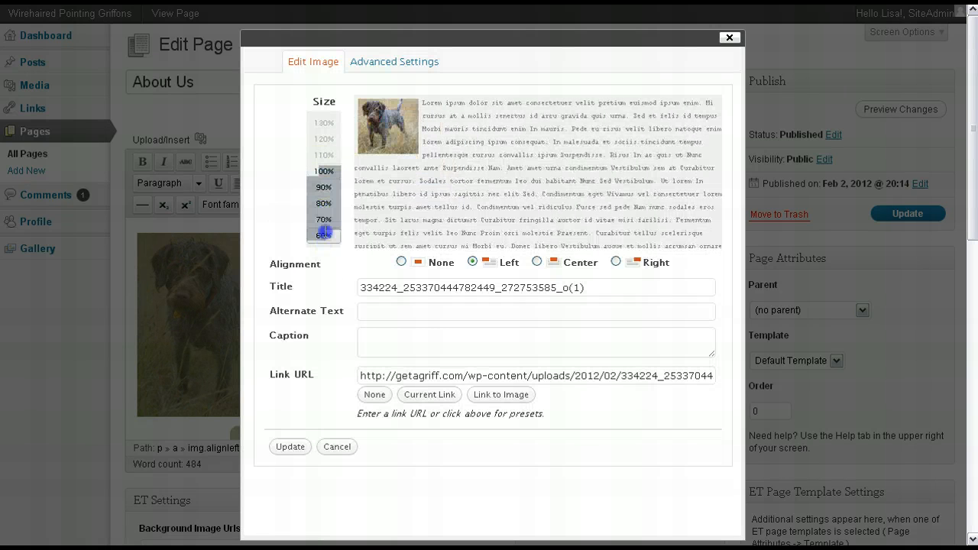
pyautogui.click(324, 219)
pyautogui.click(324, 203)
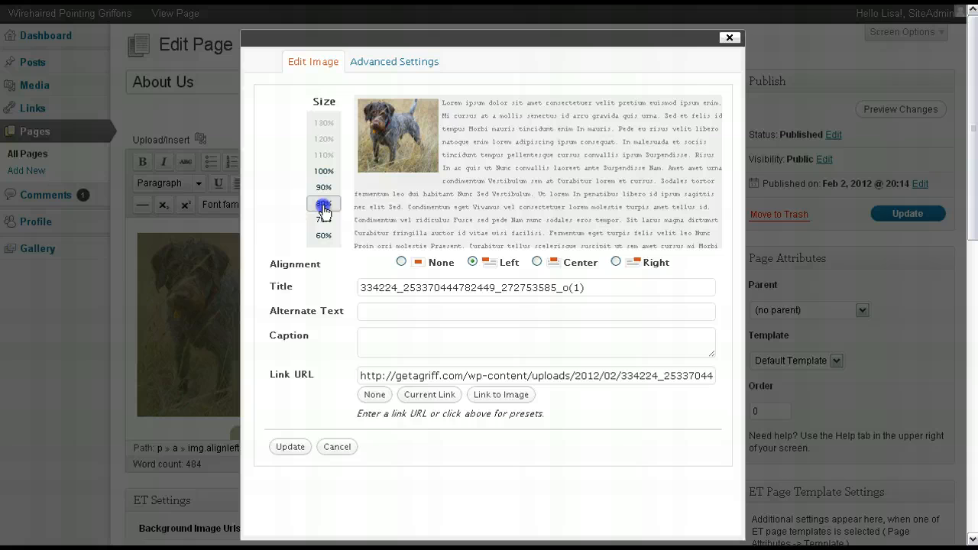
pyautogui.click(730, 35)
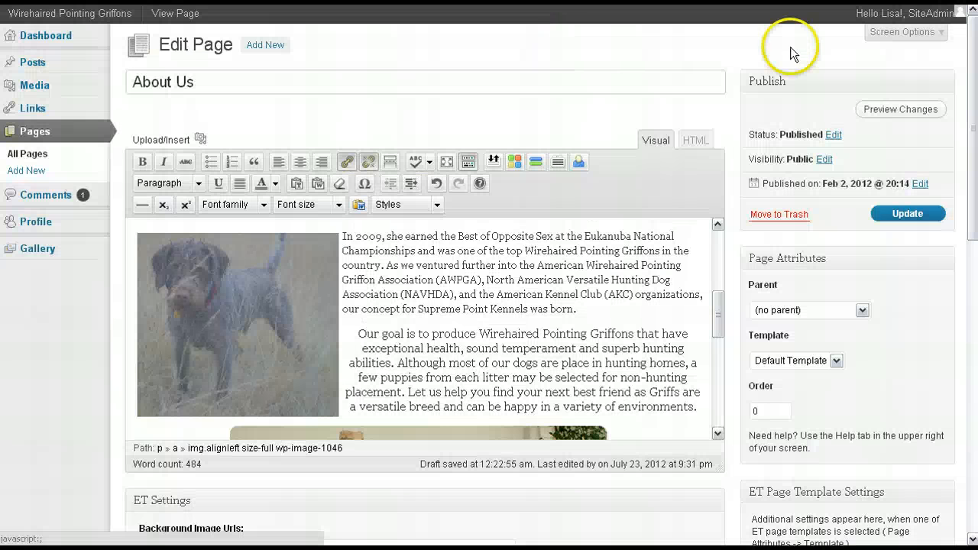
# Delete the dog photo beside the "In 2009" paragraph from the page
pyautogui.click(492, 333)
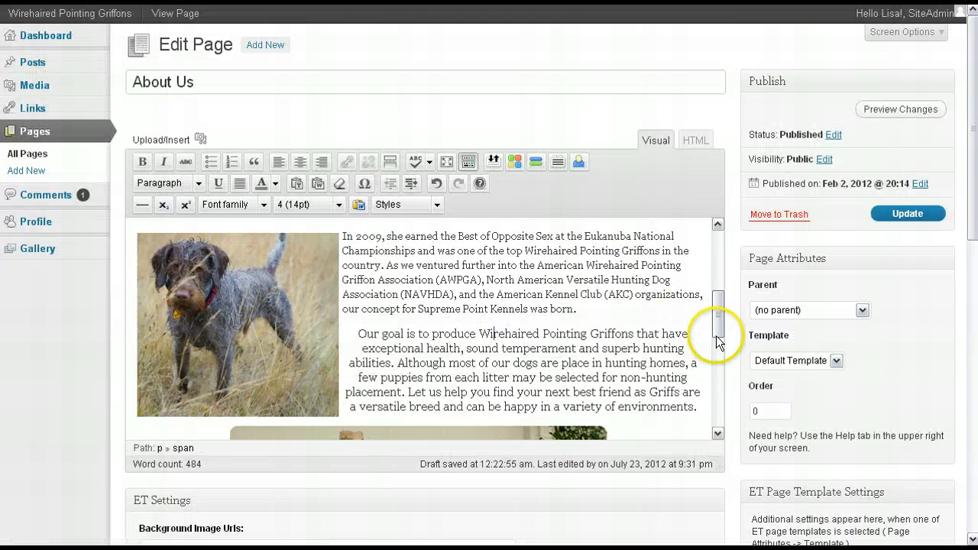
pyautogui.click(218, 275)
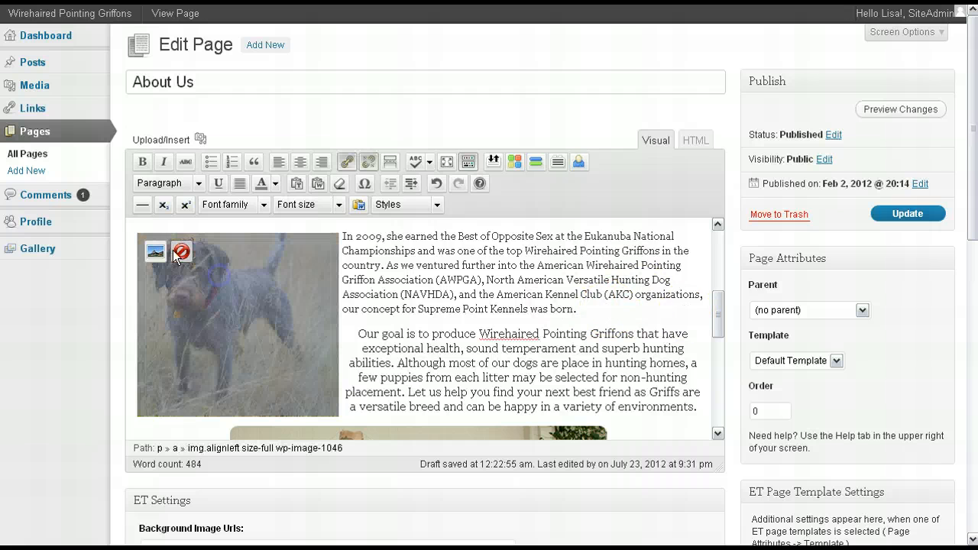
pyautogui.click(177, 253)
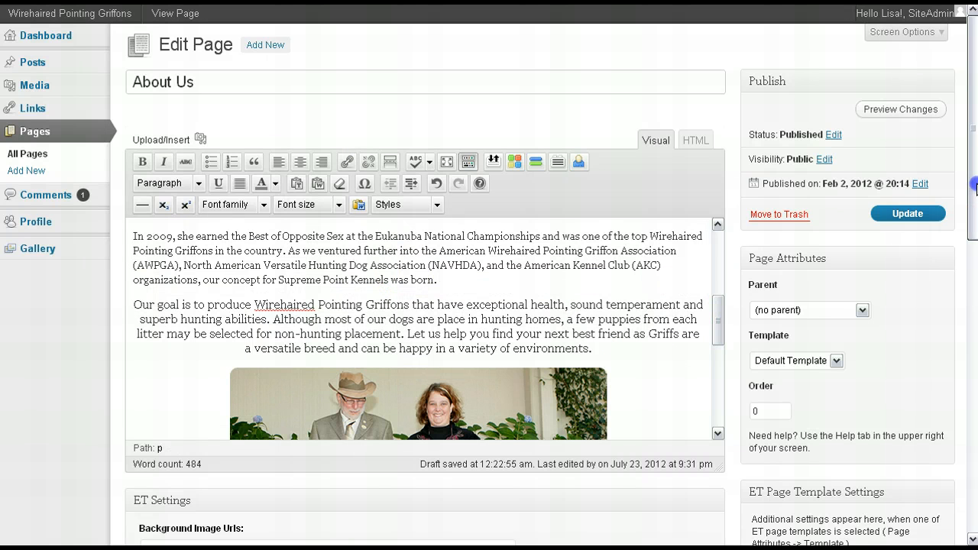
pyautogui.scroll(-1, 975, 187)
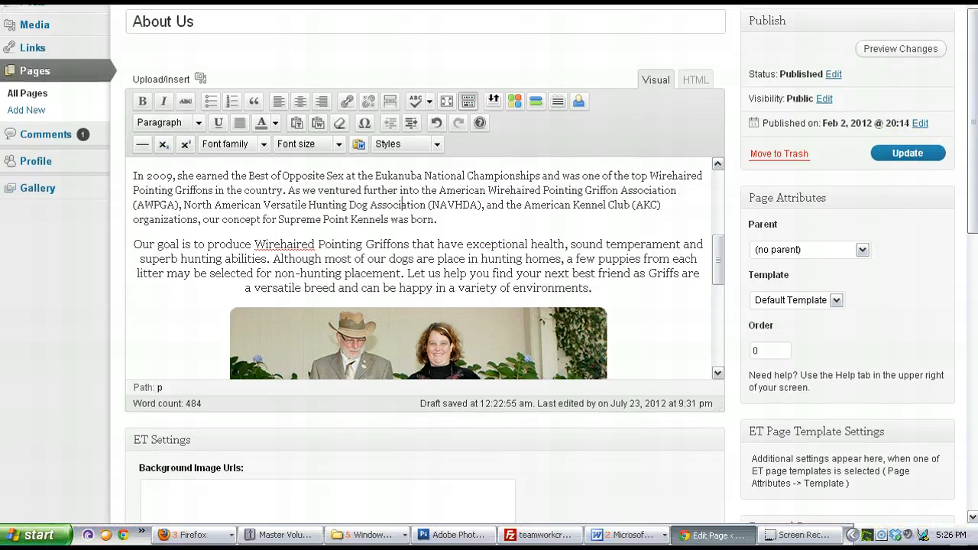
pyautogui.scroll(-1, 971, 198)
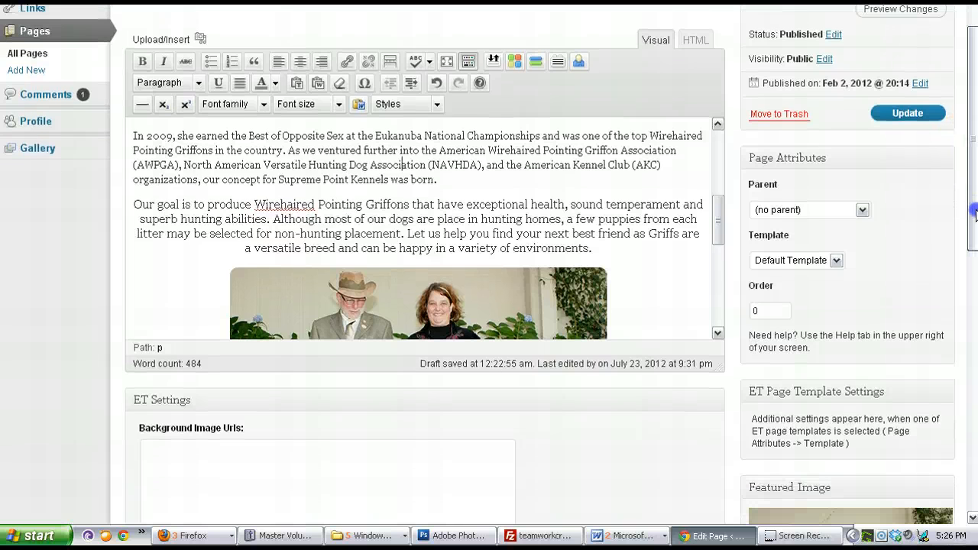
pyautogui.scroll(-1, 975, 214)
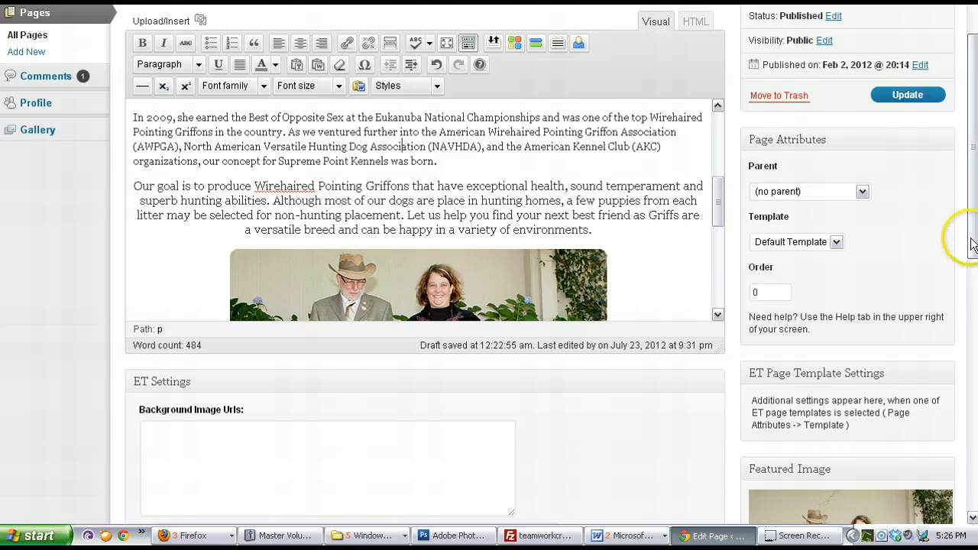
pyautogui.moveTo(972, 244); pyautogui.dragTo(964, 126)
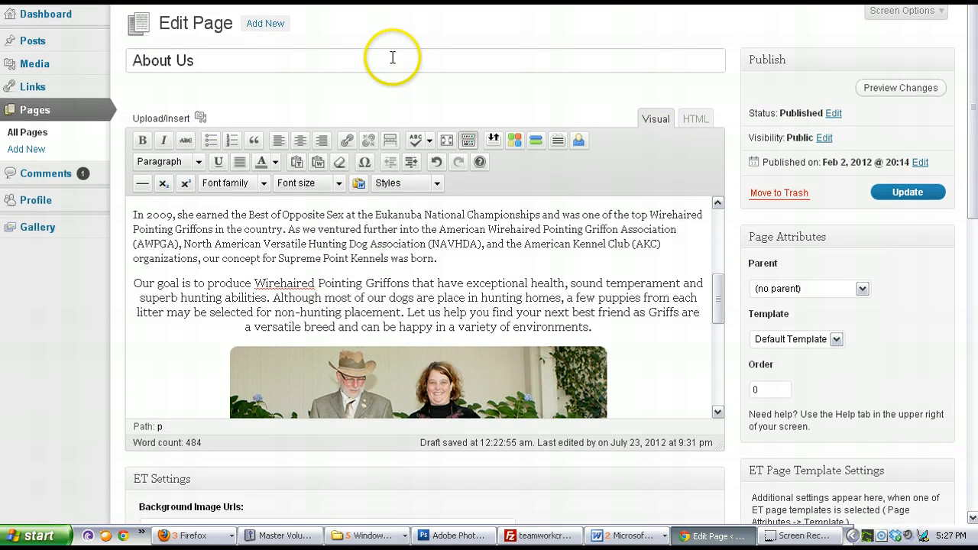
# Highlight the page title About Us and update the published page
pyautogui.click(201, 54)
pyautogui.moveTo(202, 53); pyautogui.dragTo(93, 59)
pyautogui.moveTo(345, 65); pyautogui.dragTo(135, 87)
pyautogui.moveTo(247, 58); pyautogui.dragTo(92, 58)
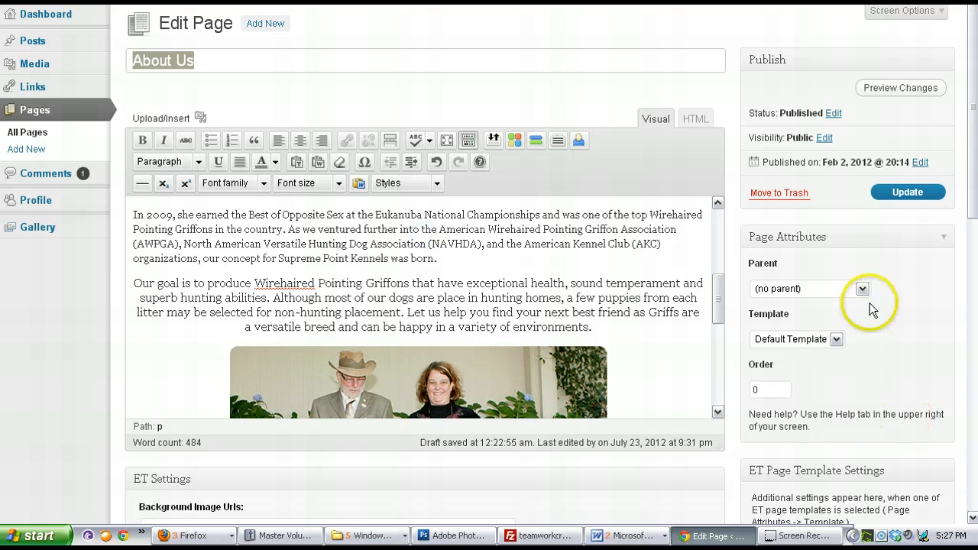
pyautogui.click(902, 197)
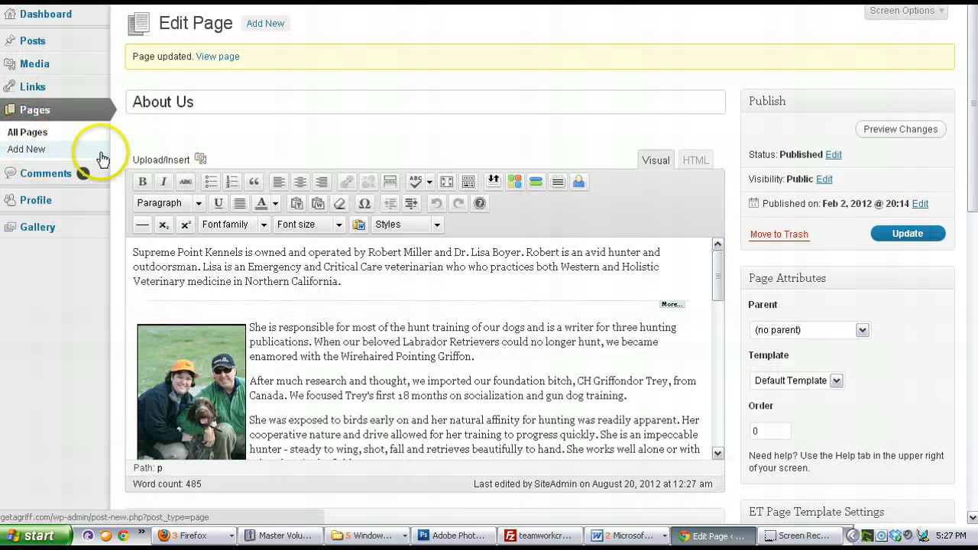
# Start a new page with the title "Title" and the body text "Content"
pyautogui.click(58, 149)
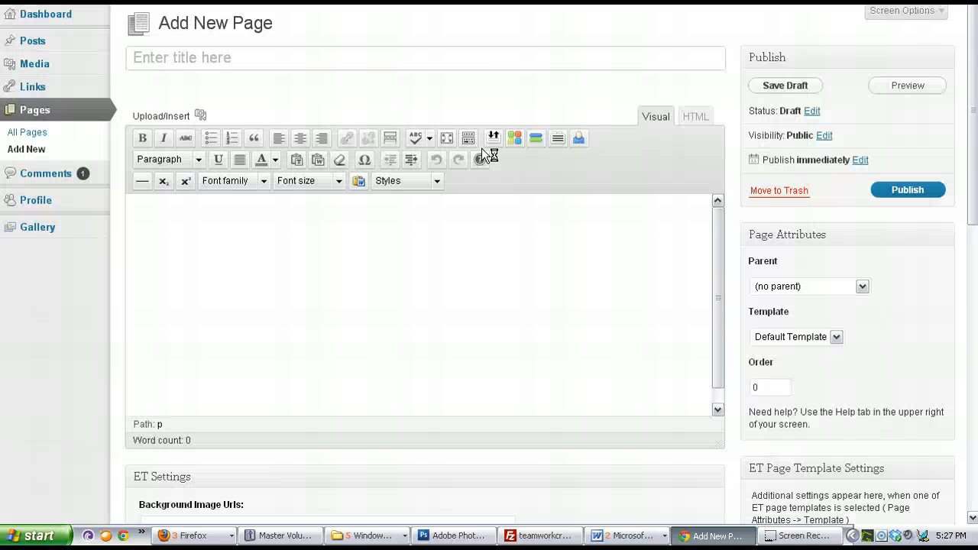
pyautogui.click(510, 53)
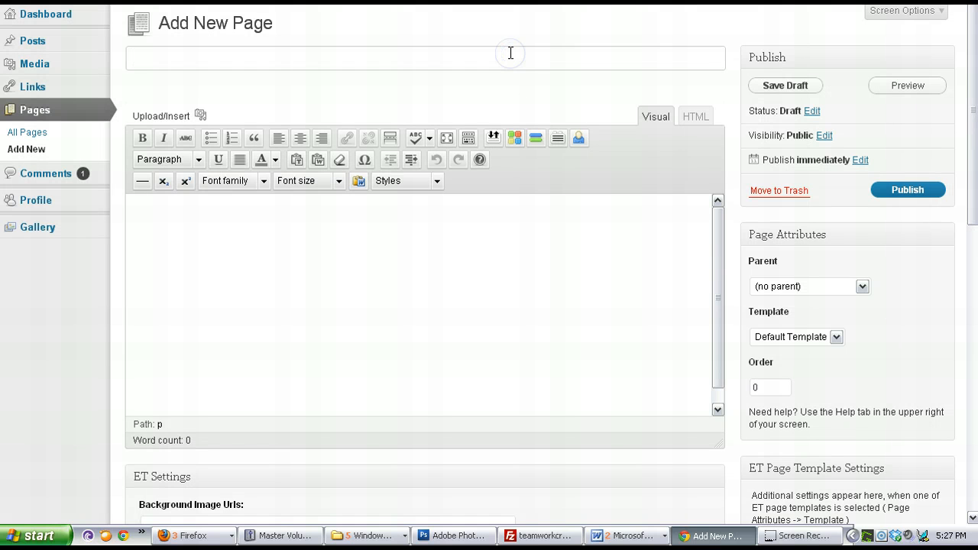
pyautogui.click(506, 203)
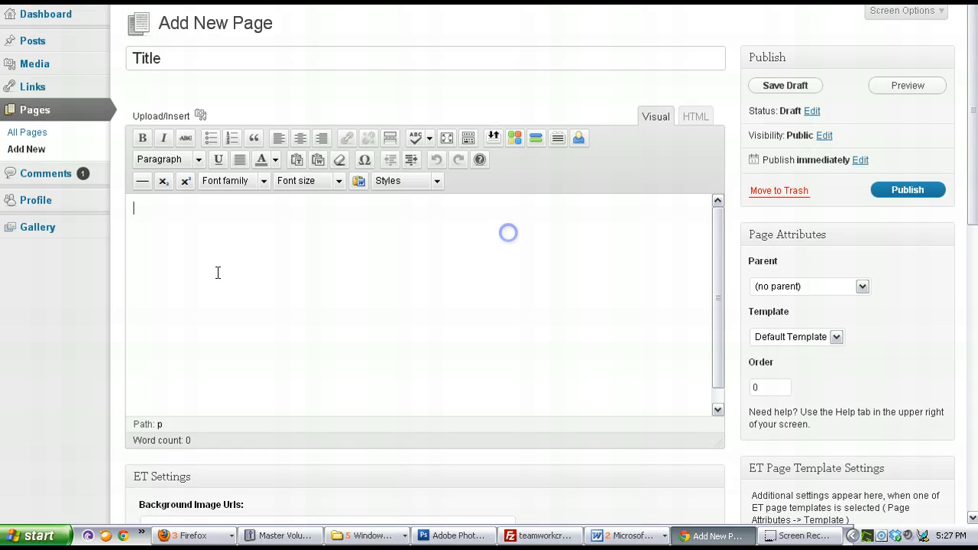
pyautogui.click(191, 343)
pyautogui.write('Content')
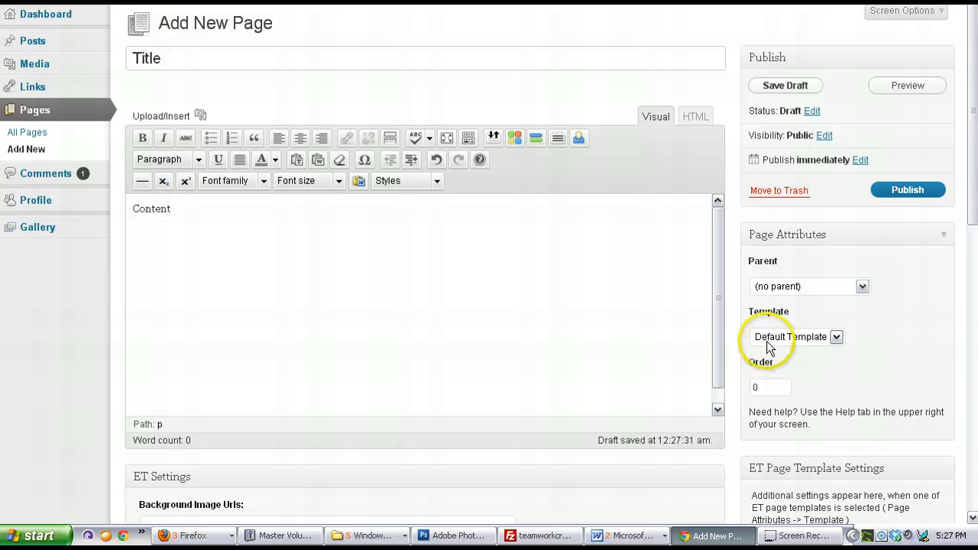
# Look through the parent page choices for the new page and keep it at (no parent)
pyautogui.click(783, 290)
pyautogui.click(783, 290)
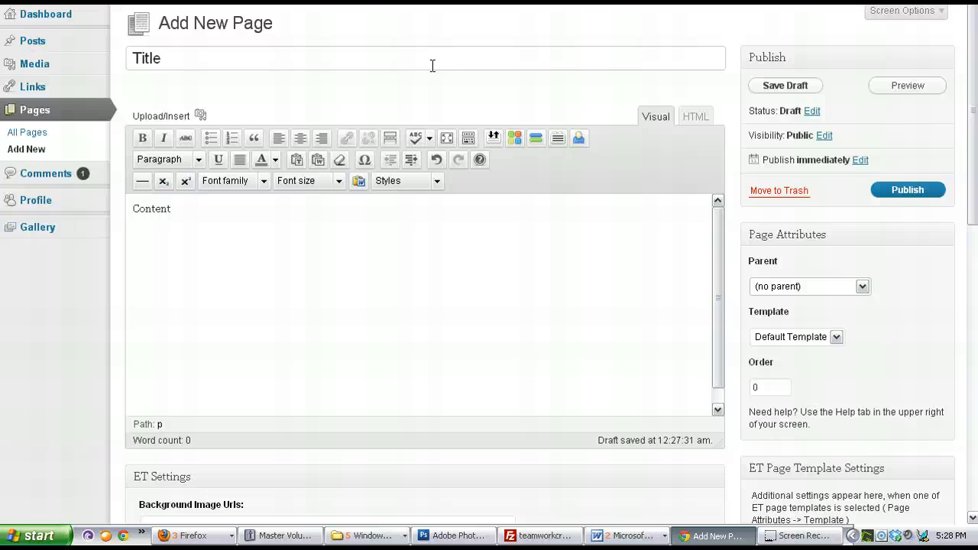
pyautogui.click(816, 286)
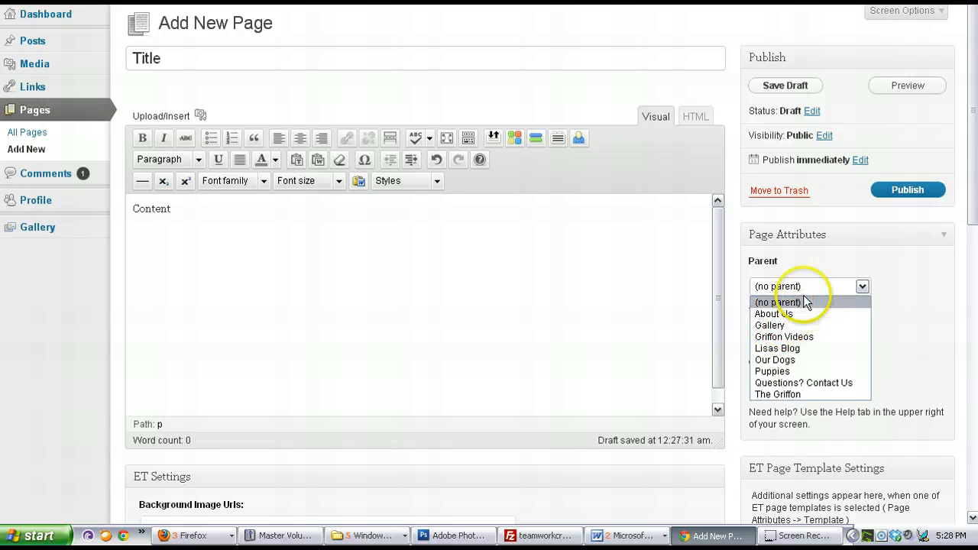
pyautogui.click(810, 302)
pyautogui.click(817, 248)
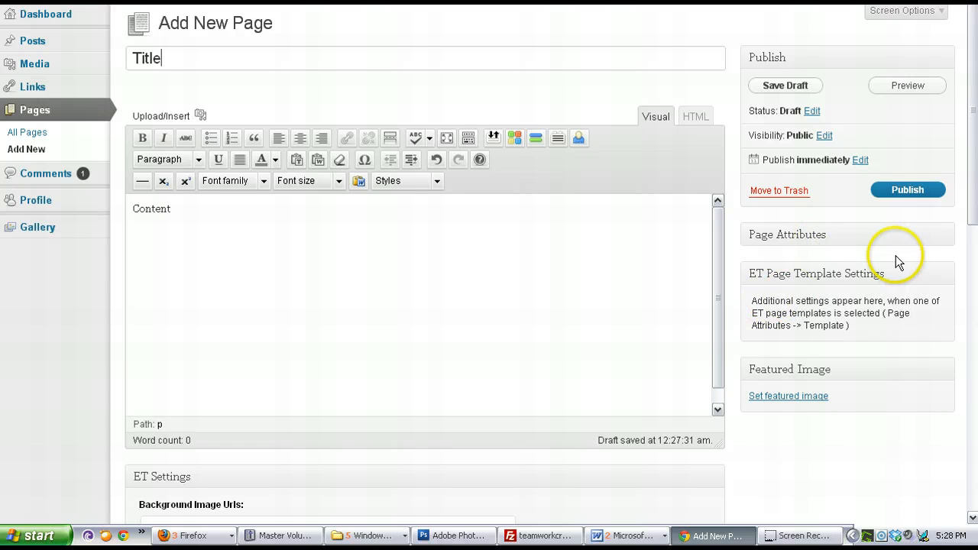
pyautogui.click(946, 237)
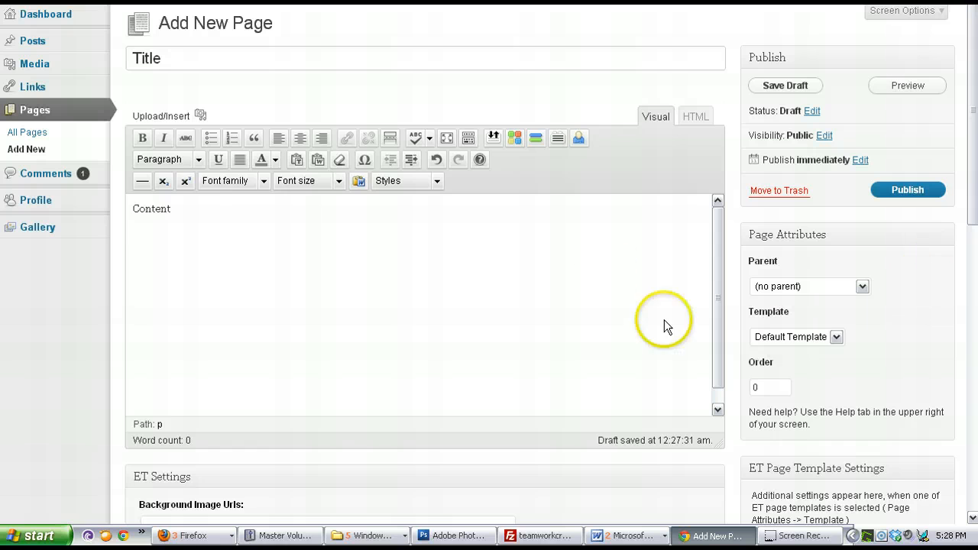
# Review the parent page choices, keep (no parent), and save the new page as a draft
pyautogui.click(603, 272)
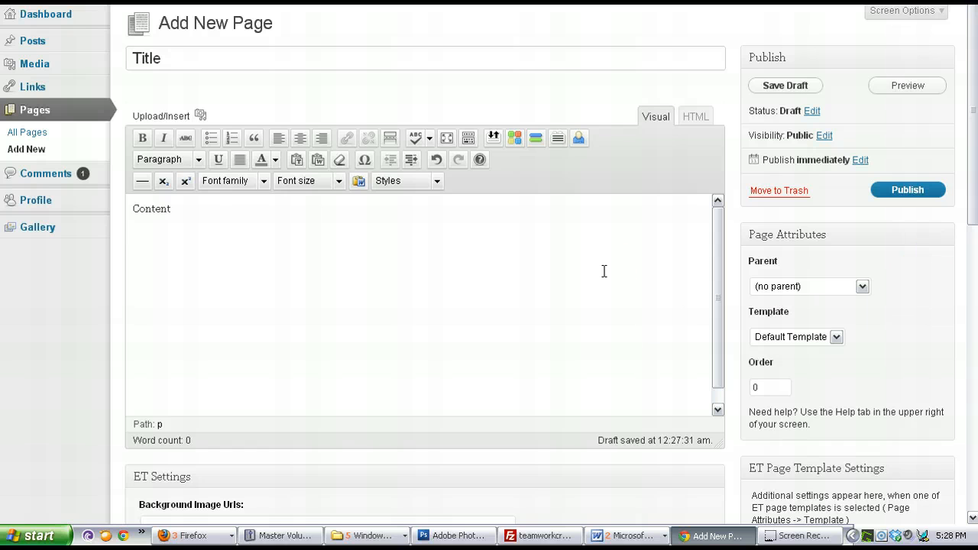
pyautogui.click(785, 289)
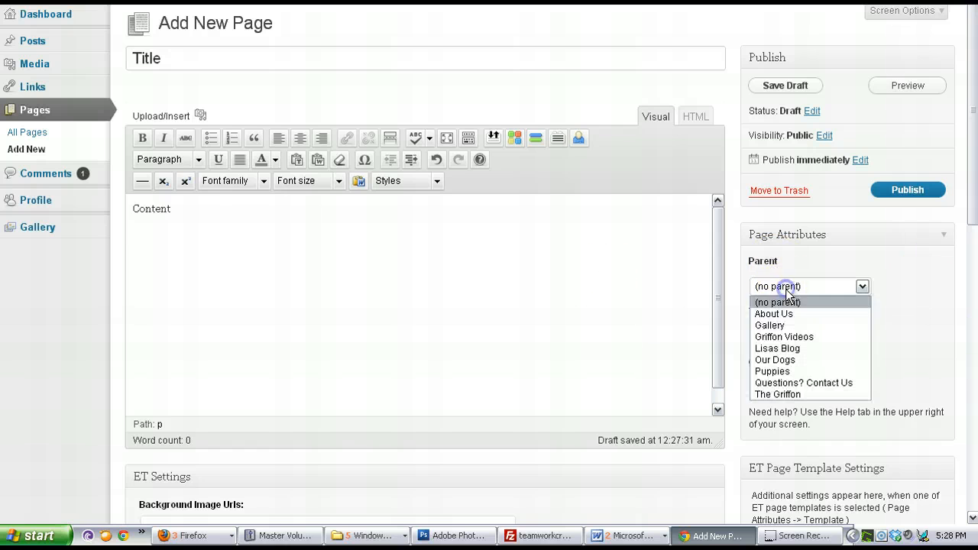
pyautogui.click(787, 292)
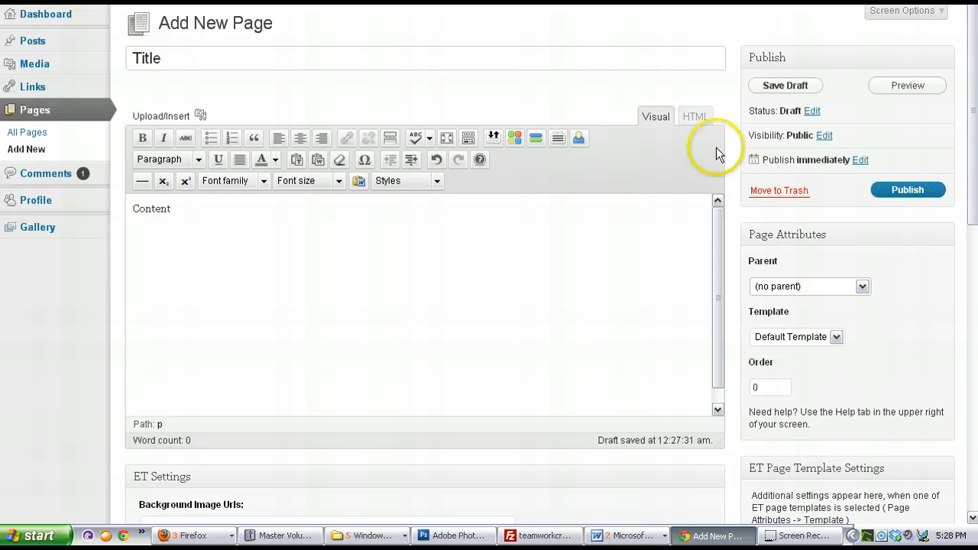
pyautogui.click(922, 194)
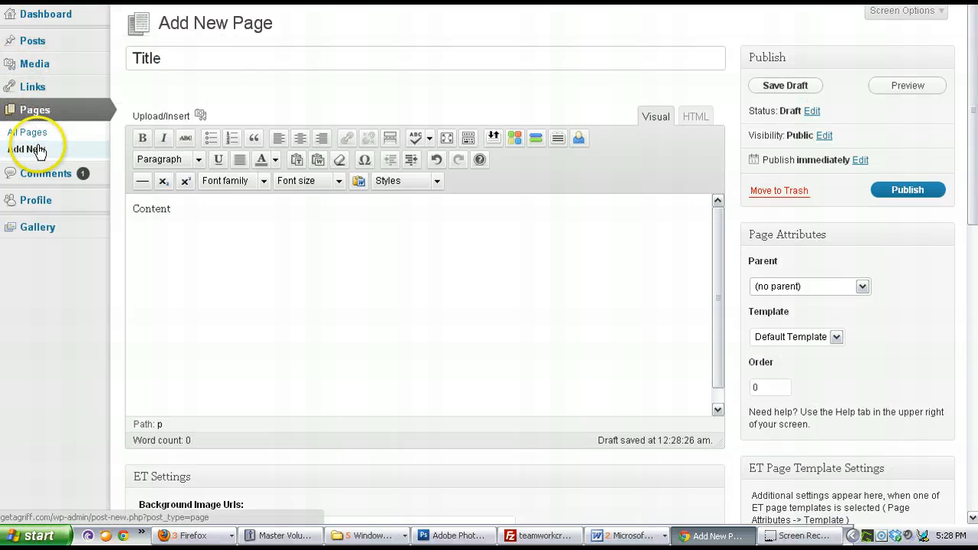
pyautogui.click(797, 87)
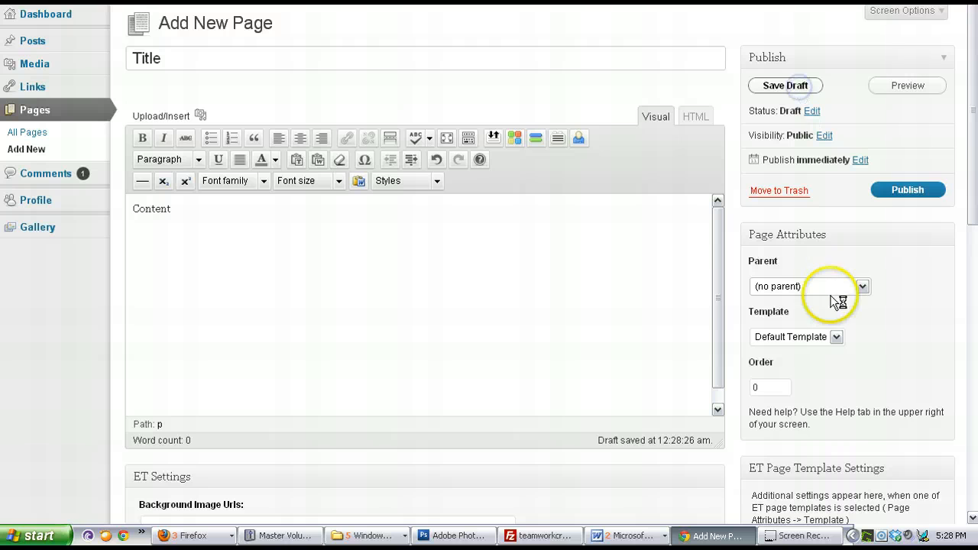
# Open the list of all pages and look for the saved draft named Title
pyautogui.click(42, 135)
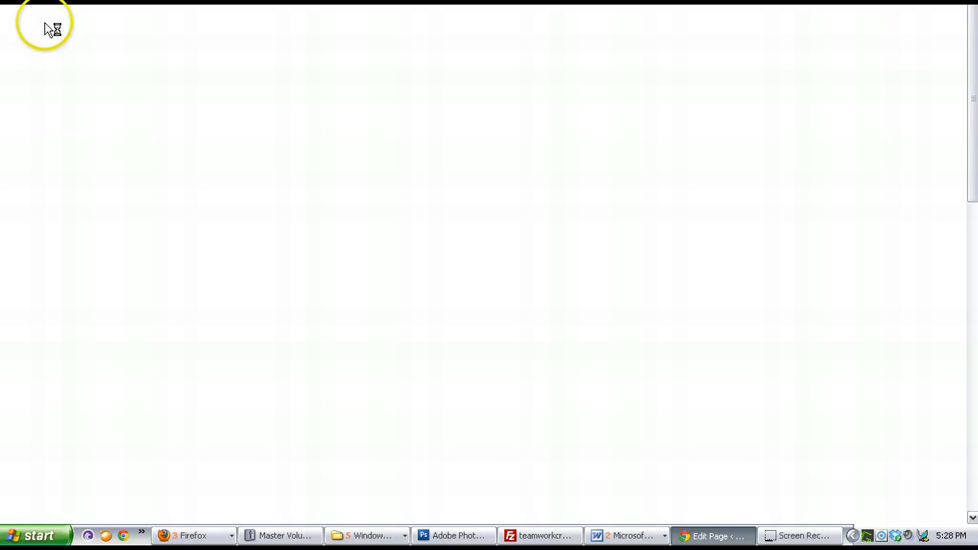
pyautogui.click(92, 133)
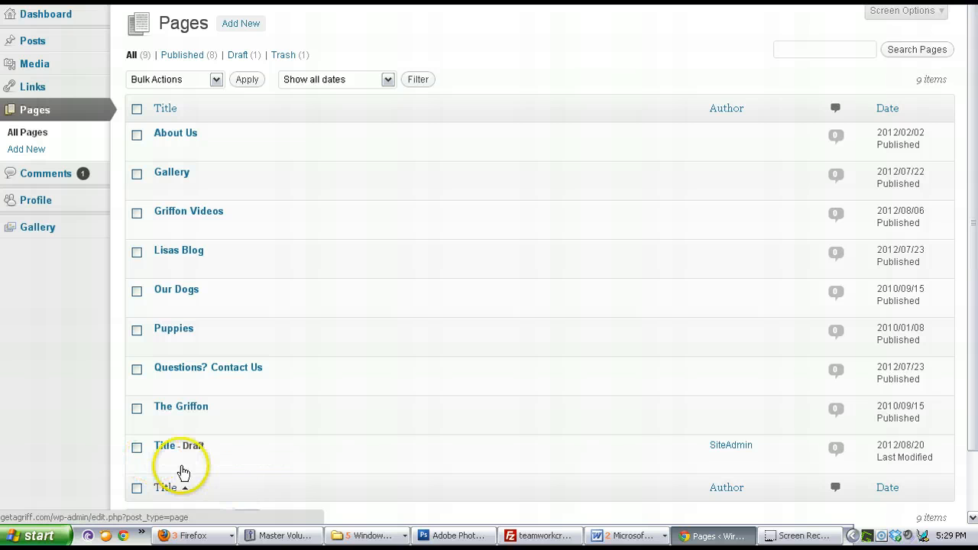
pyautogui.click(185, 471)
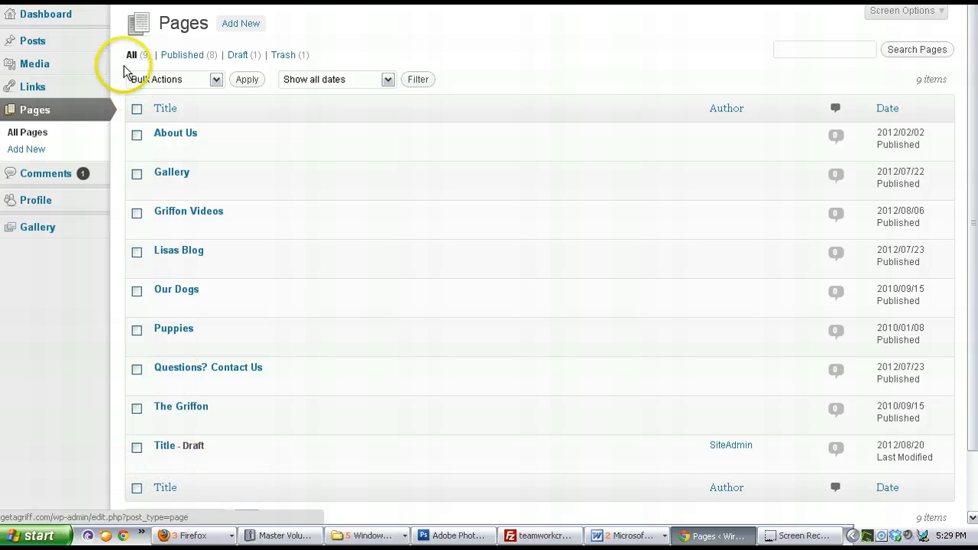
# Switch to the live Supreme Point Kennels site, open its blog page and look through the article excerpts
pyautogui.hotkey('ctrl', 'Tab')
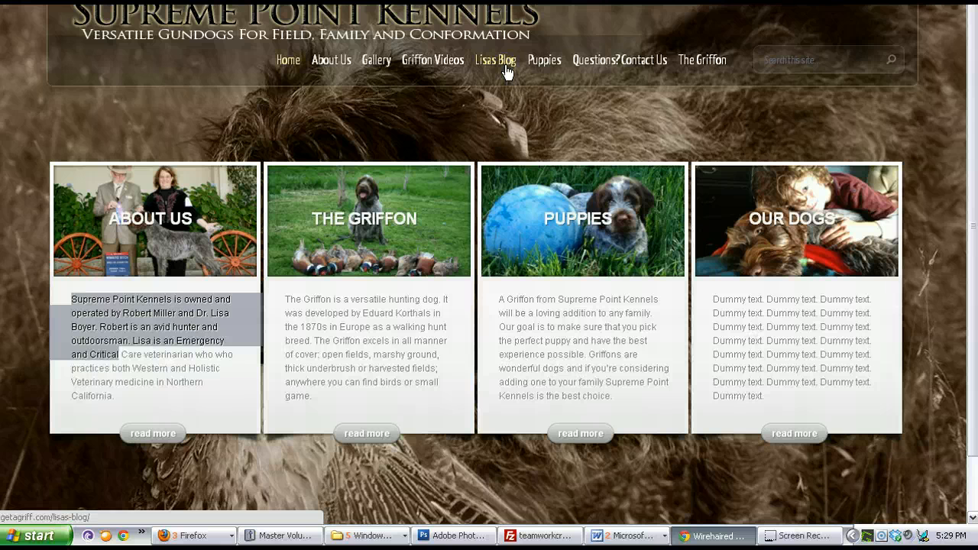
pyautogui.click(496, 109)
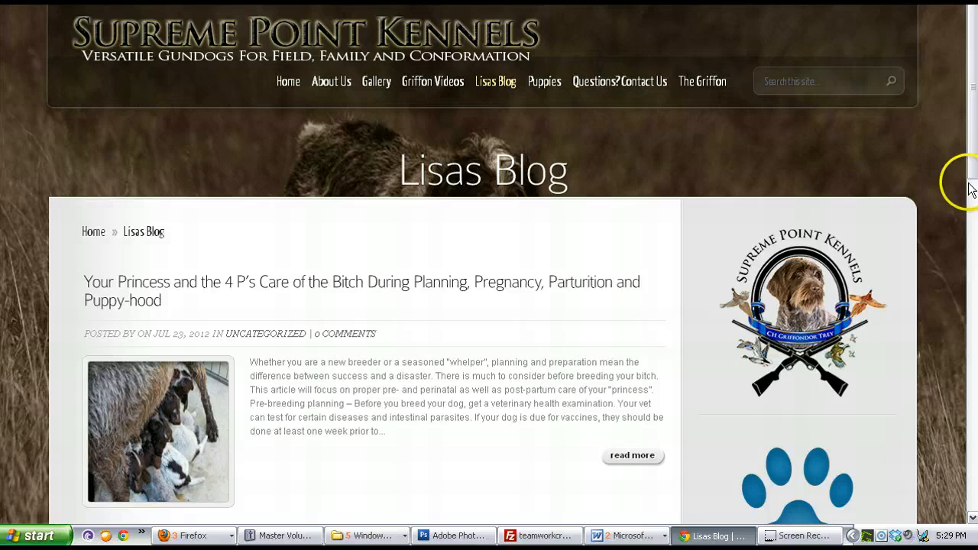
pyautogui.moveTo(972, 166); pyautogui.dragTo(970, 245)
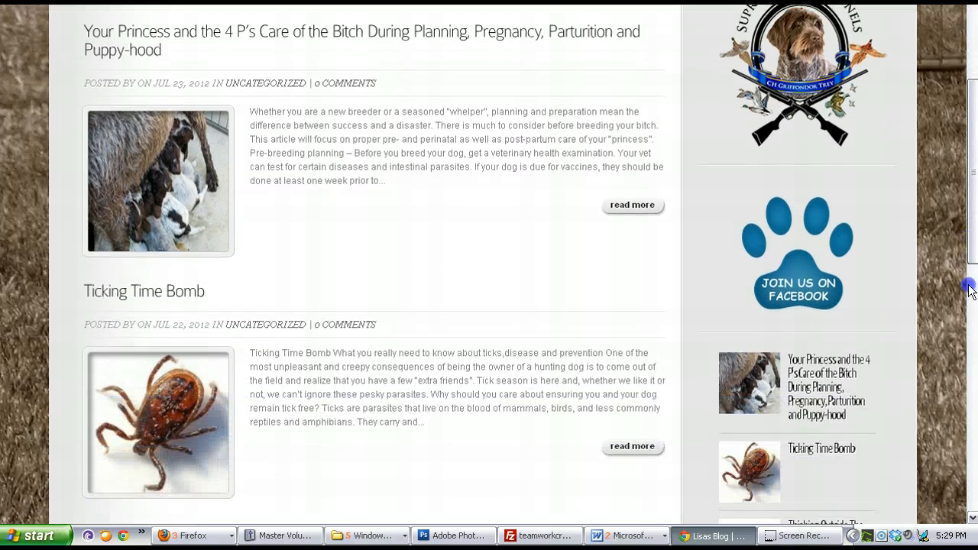
pyautogui.moveTo(968, 286); pyautogui.dragTo(976, 153)
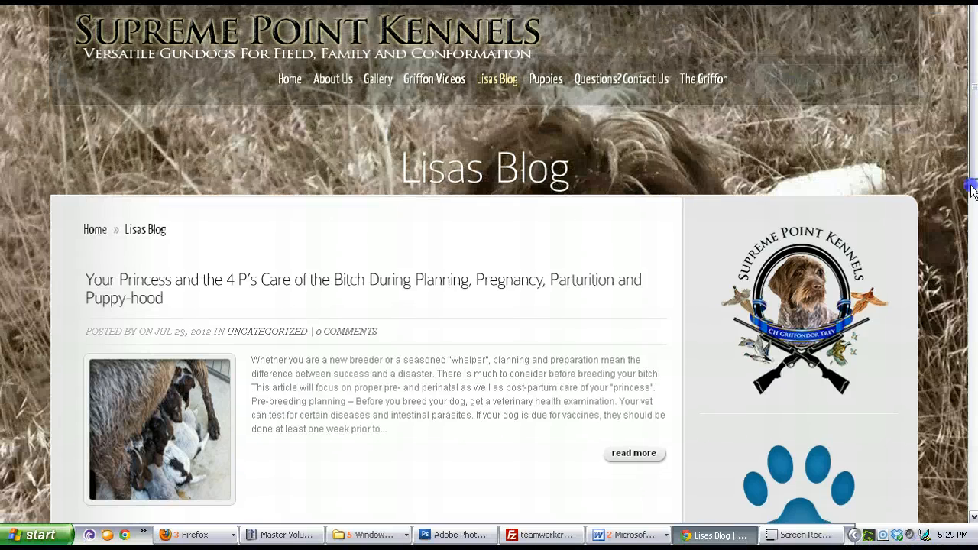
pyautogui.moveTo(974, 138); pyautogui.dragTo(970, 218)
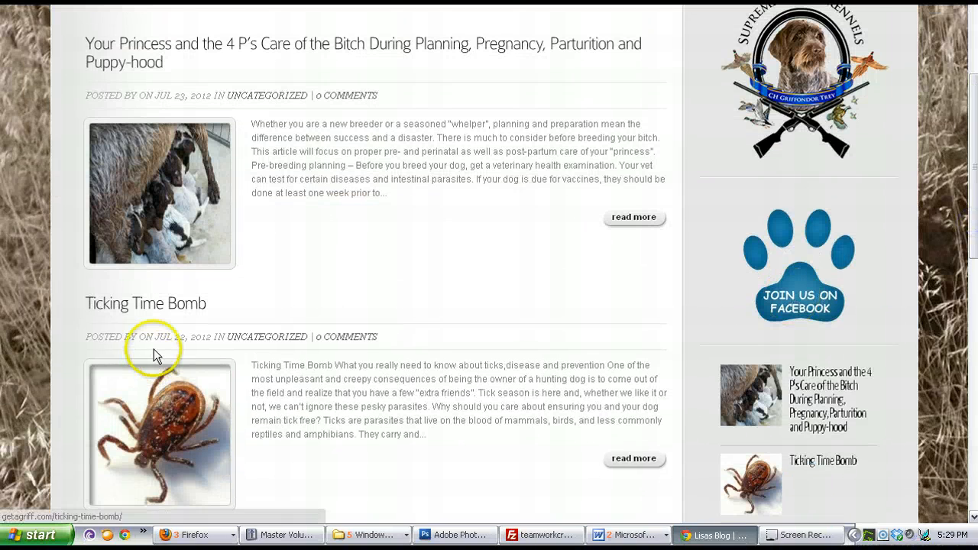
pyautogui.scroll(-3, 154, 348)
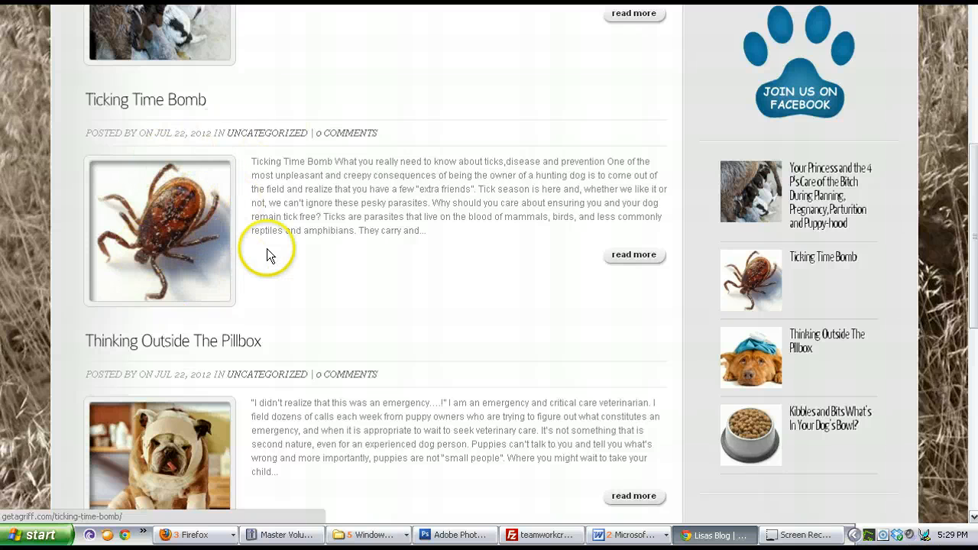
pyautogui.scroll(-2, 388, 398)
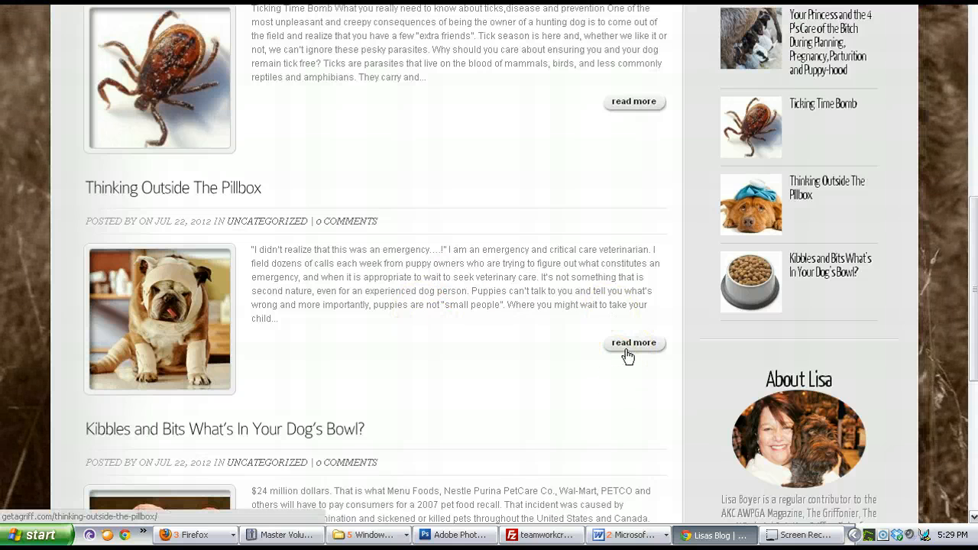
pyautogui.scroll(3, 626, 356)
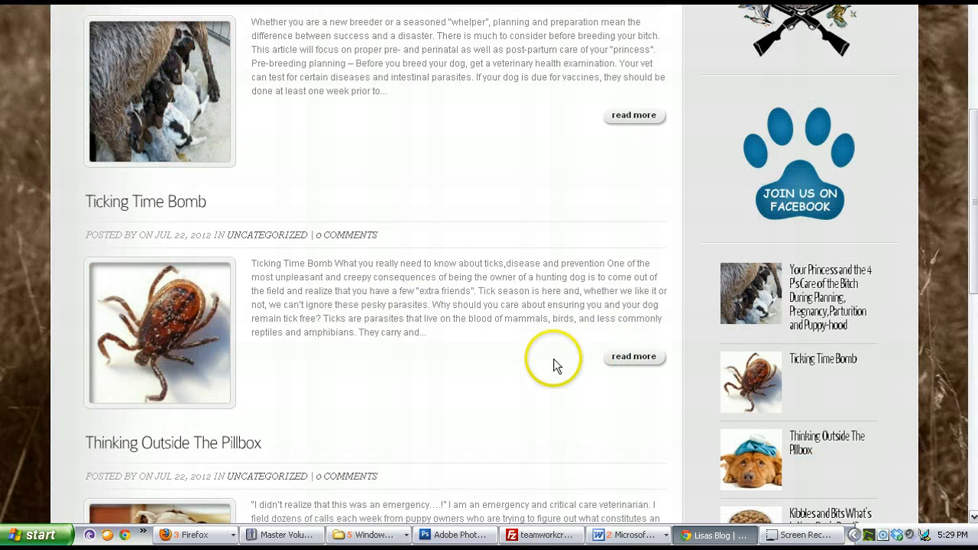
pyautogui.scroll(-2, 916, 290)
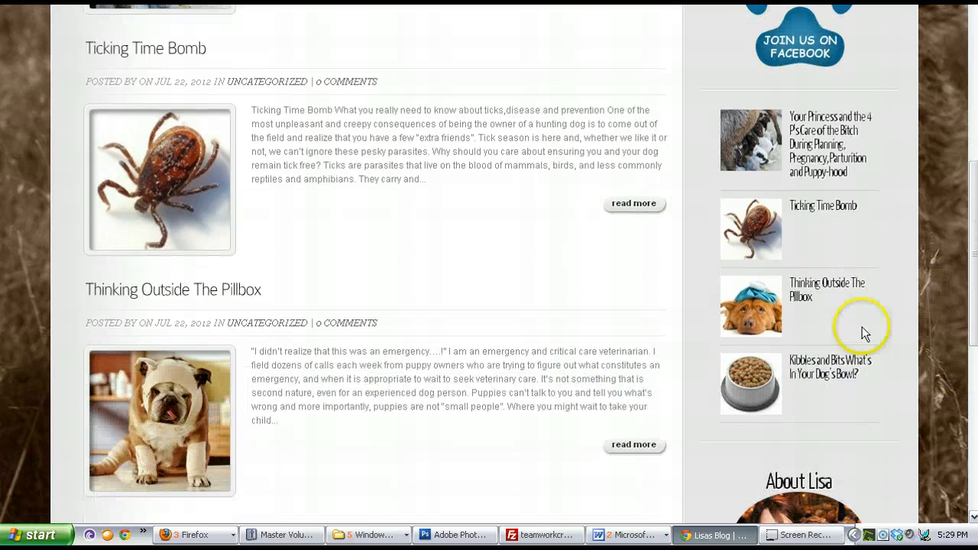
# Examine the blog's recent article thumbnails and the rest of the page, including the author profile and PayPal section
pyautogui.click(743, 407)
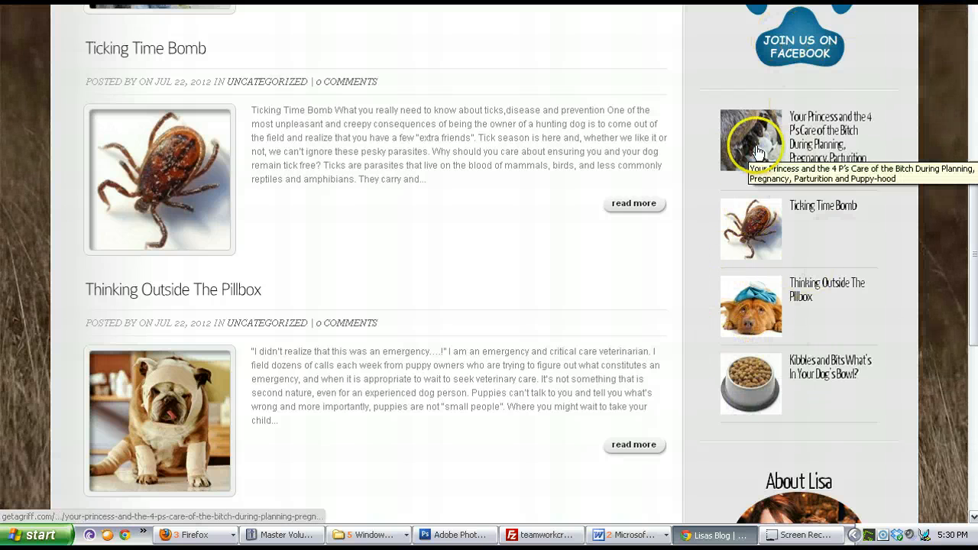
pyautogui.click(972, 373)
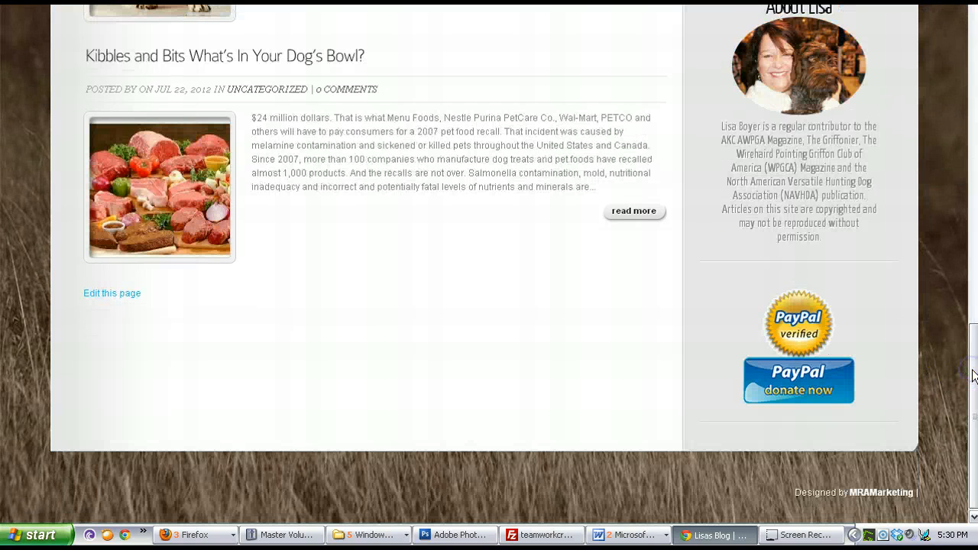
pyautogui.moveTo(971, 373); pyautogui.dragTo(973, 11)
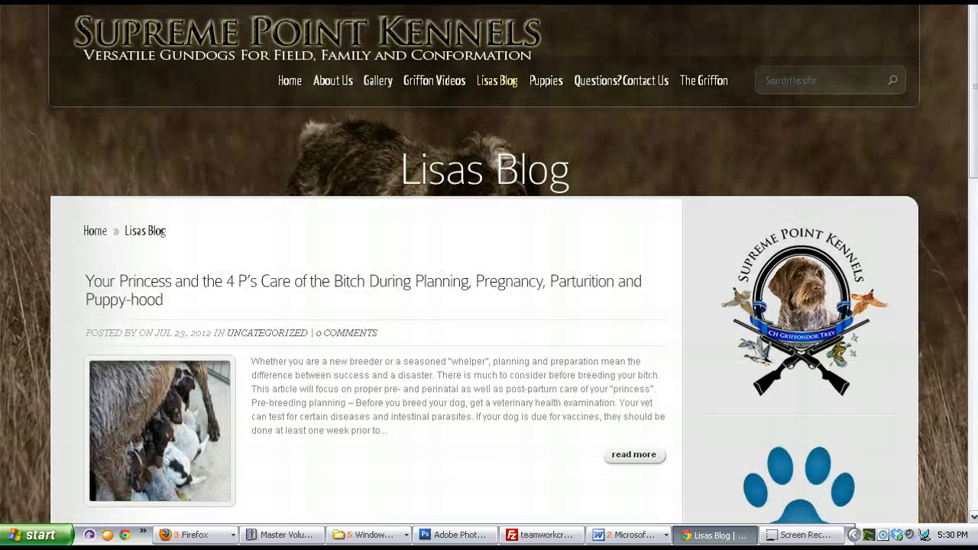
# Return to the site administration, open the list of all posts and compare it with the live blog page
pyautogui.click(84, 2)
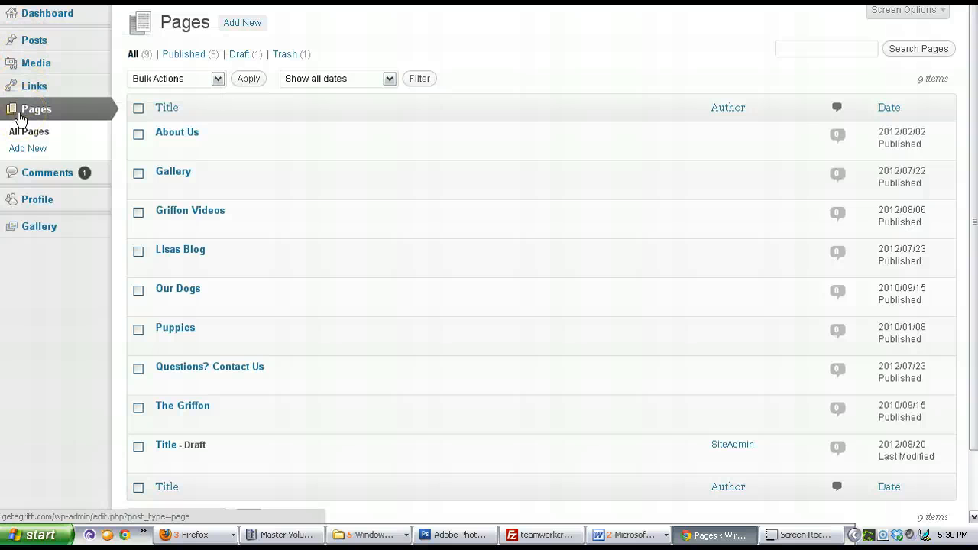
pyautogui.moveTo(61, 46)
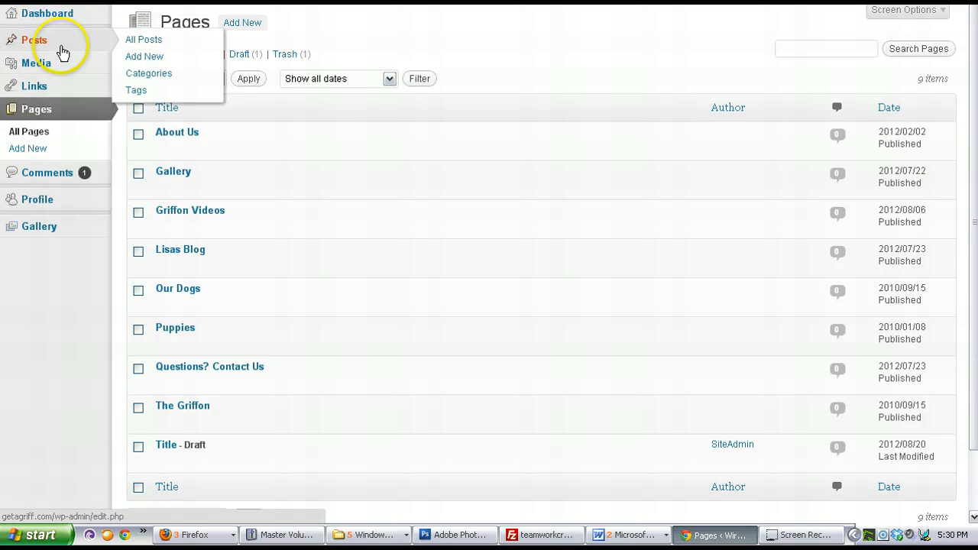
pyautogui.click(130, 40)
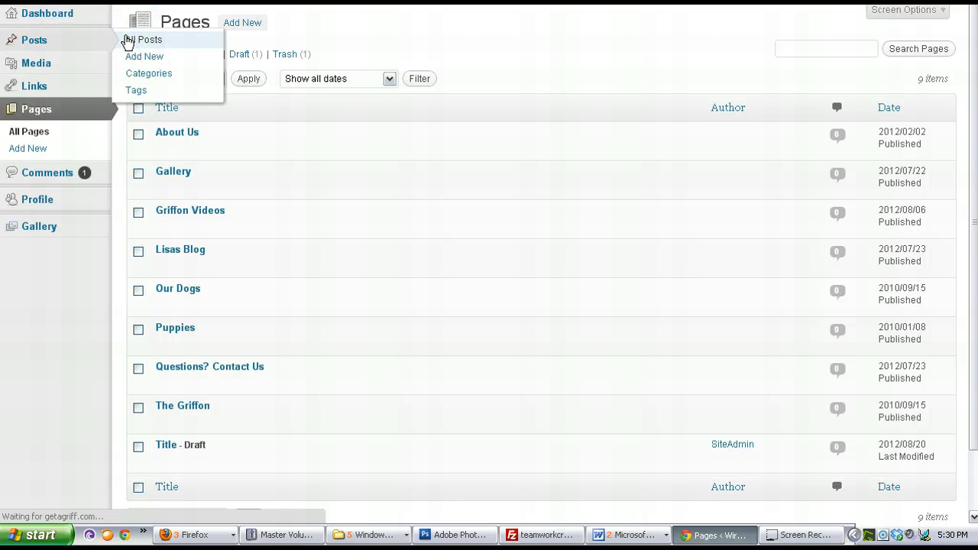
pyautogui.click(229, 3)
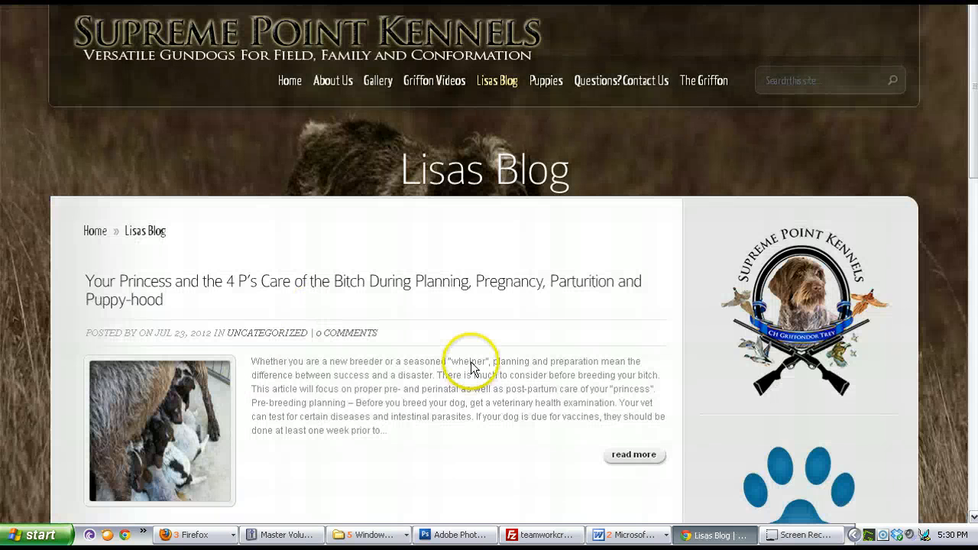
pyautogui.click(114, 2)
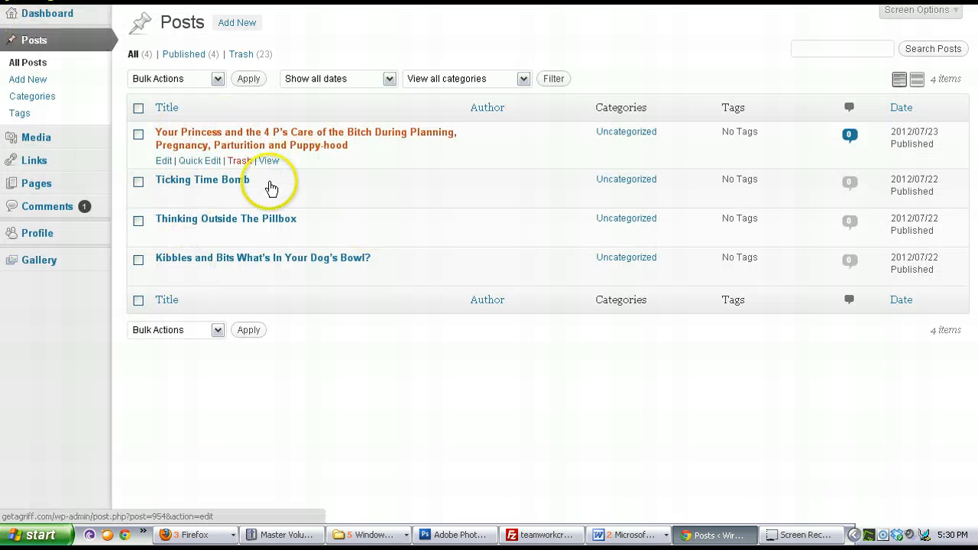
pyautogui.moveTo(236, 201)
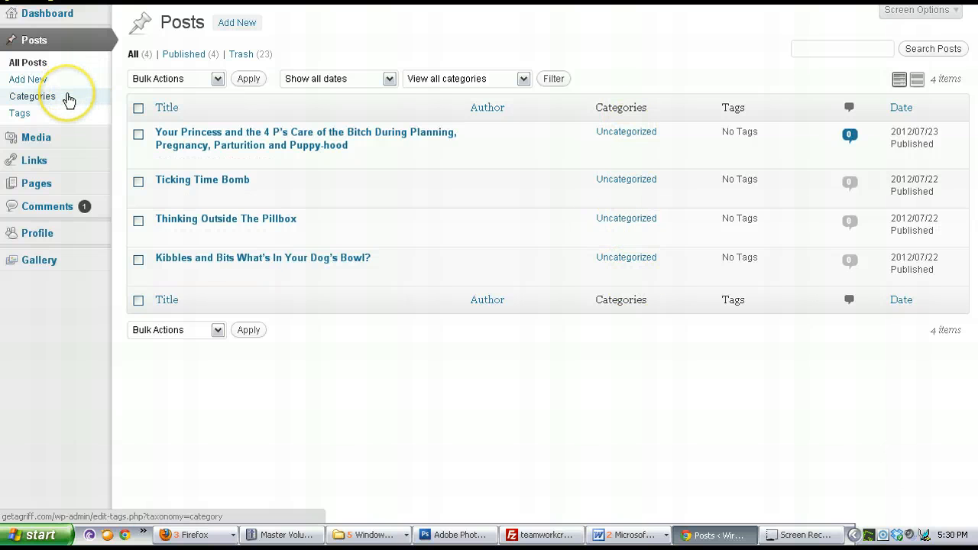
# Add a new post category named Senior Dogs with the slug "Senior Dogs" and no parent
pyautogui.click(67, 97)
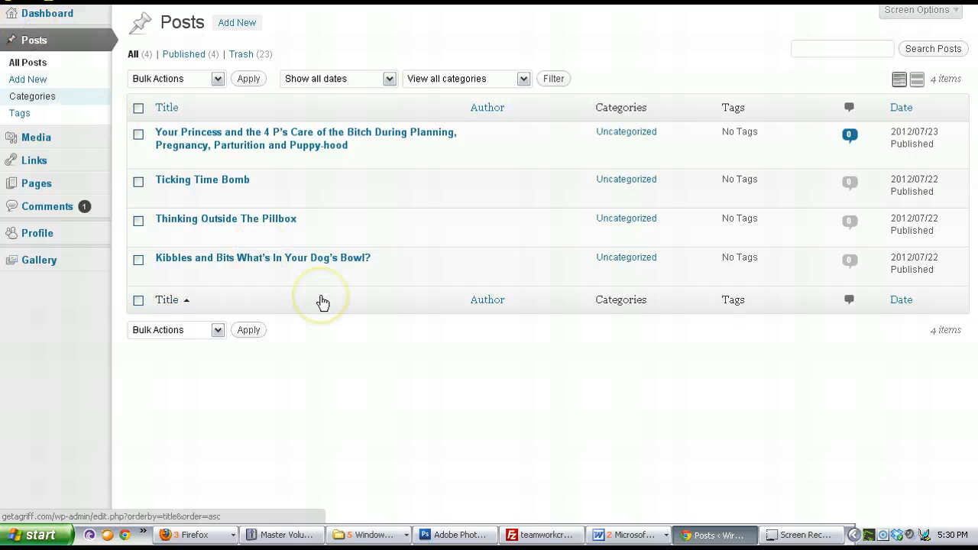
pyautogui.click(322, 303)
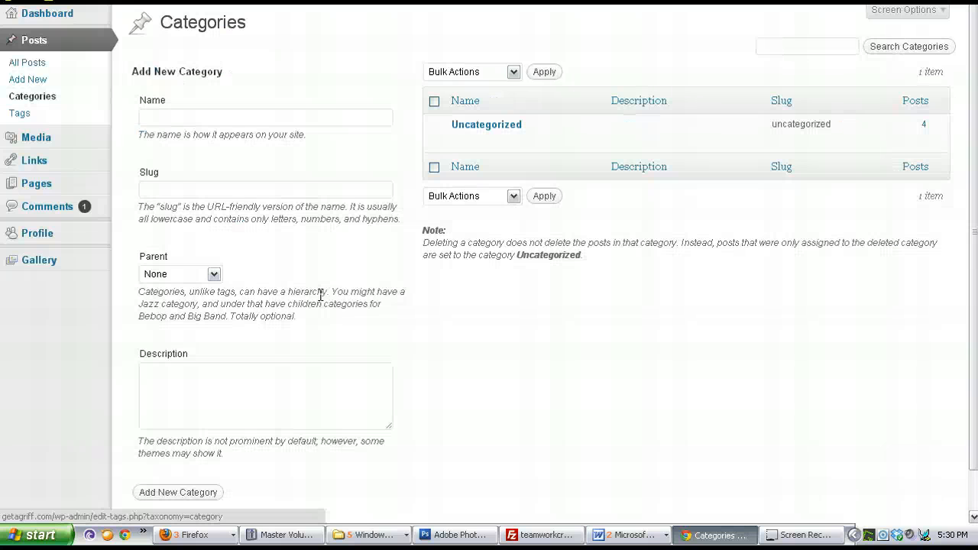
pyautogui.click(282, 121)
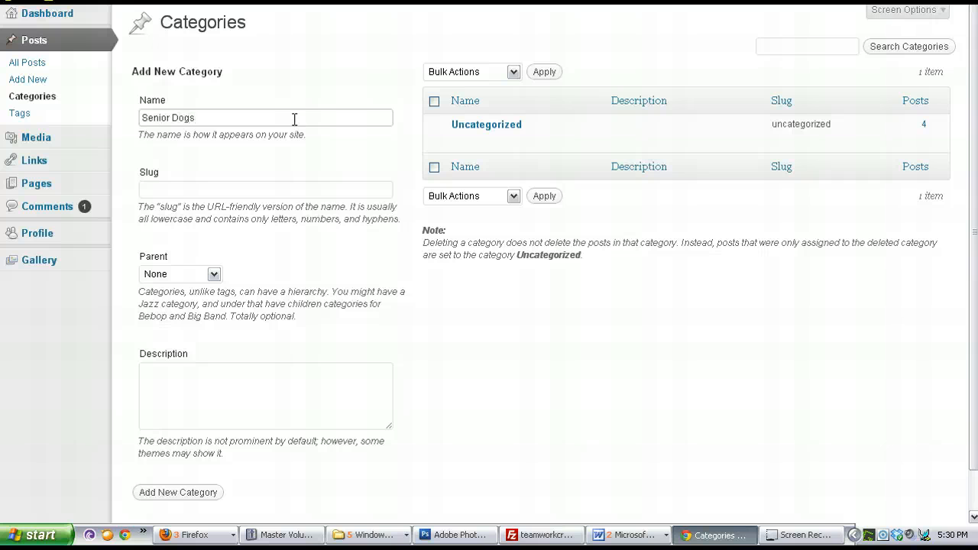
pyautogui.click(248, 195)
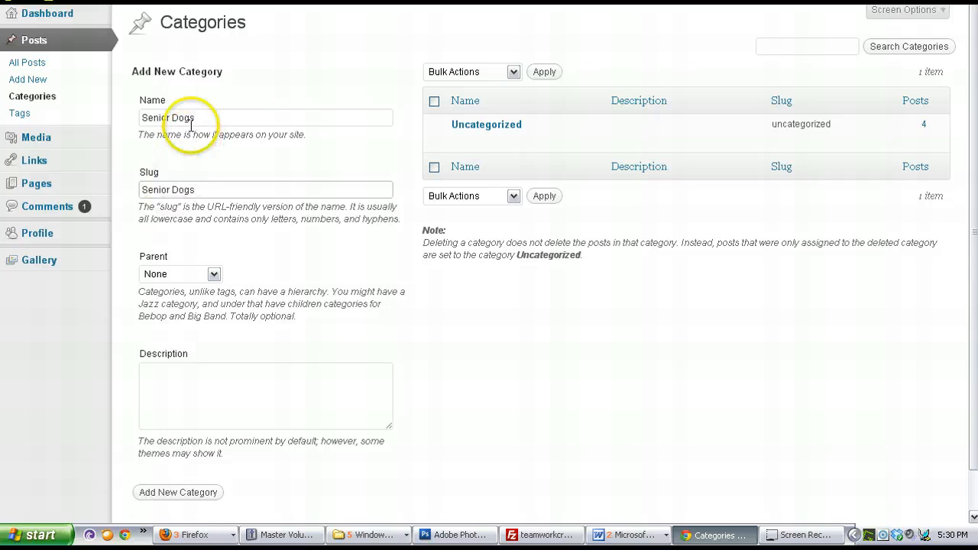
pyautogui.moveTo(974, 239); pyautogui.dragTo(976, 264)
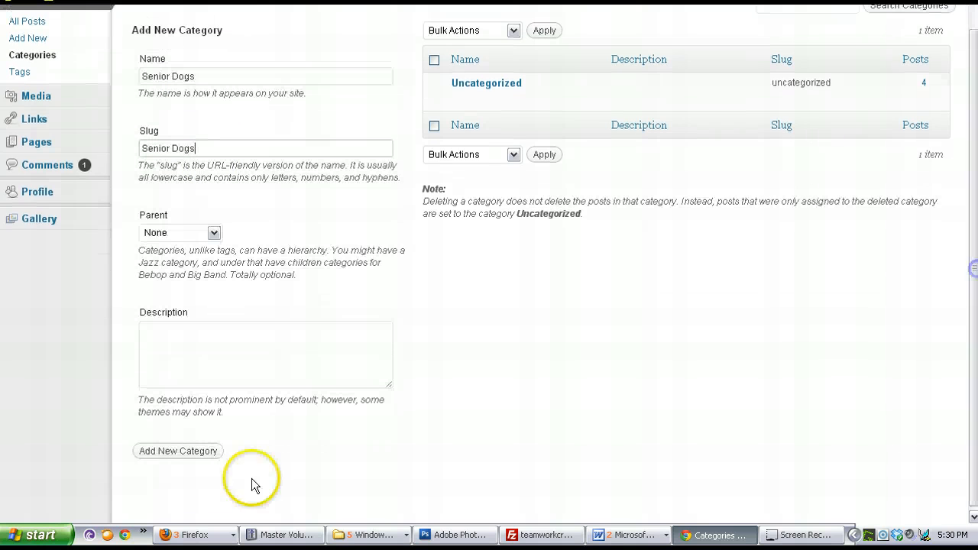
pyautogui.click(158, 452)
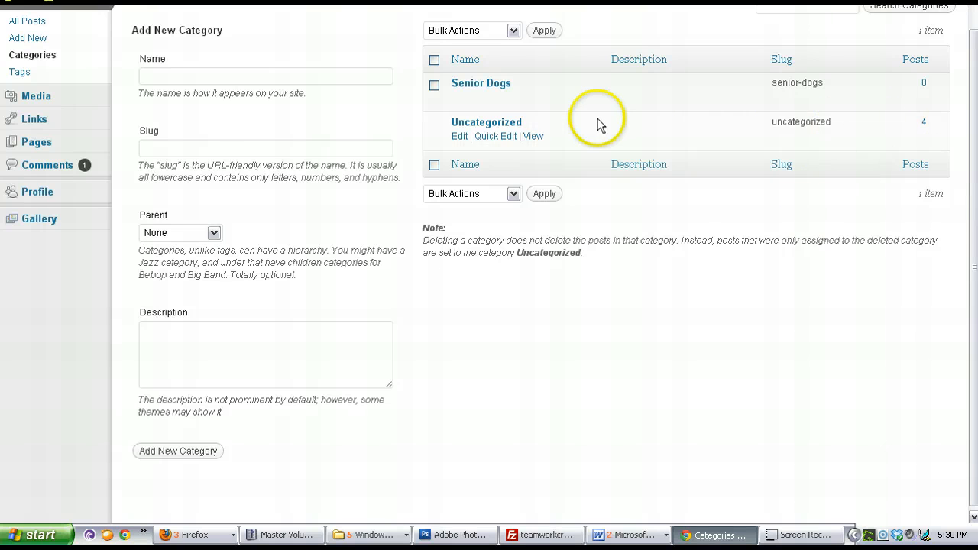
pyautogui.scroll(1, 500, 229)
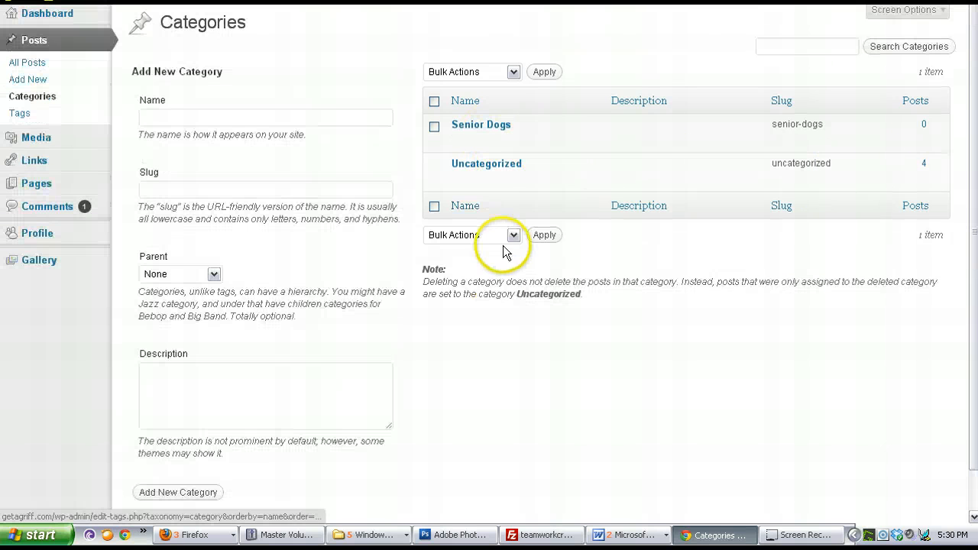
# Create a post titled "Senior Dog Care" with the body text "Content", assign it to the Senior Dogs category and publish it
pyautogui.click(63, 81)
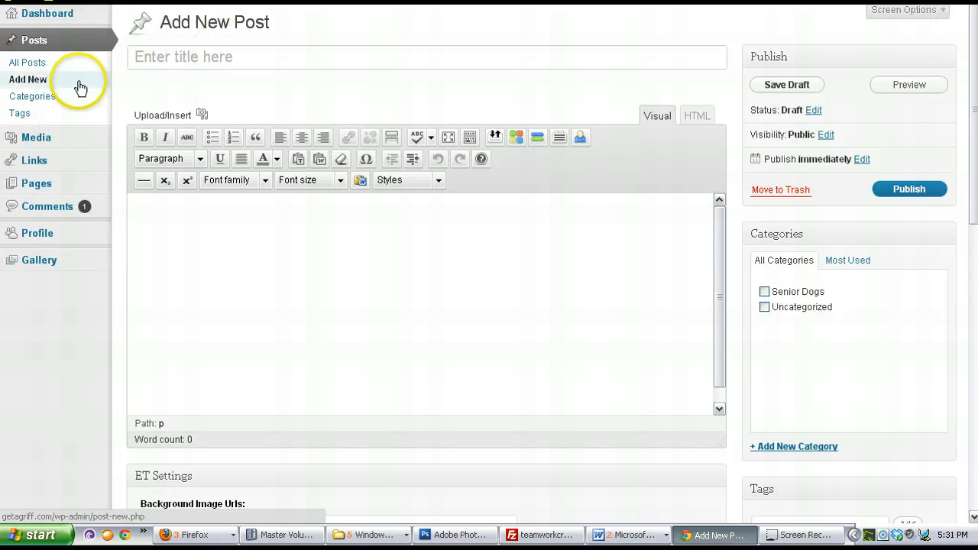
pyautogui.click(236, 59)
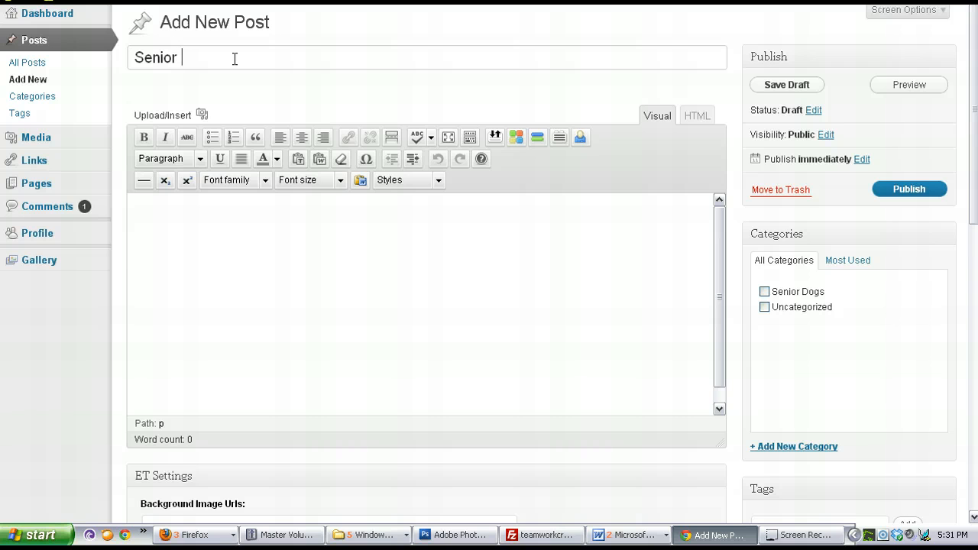
pyautogui.write('Senior Dog Care')
pyautogui.click(399, 255)
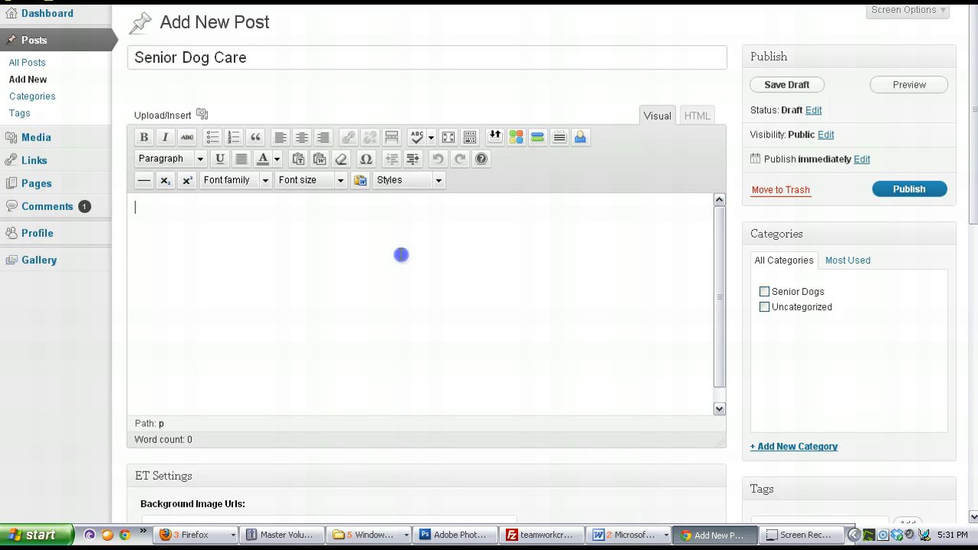
pyautogui.write('Content')
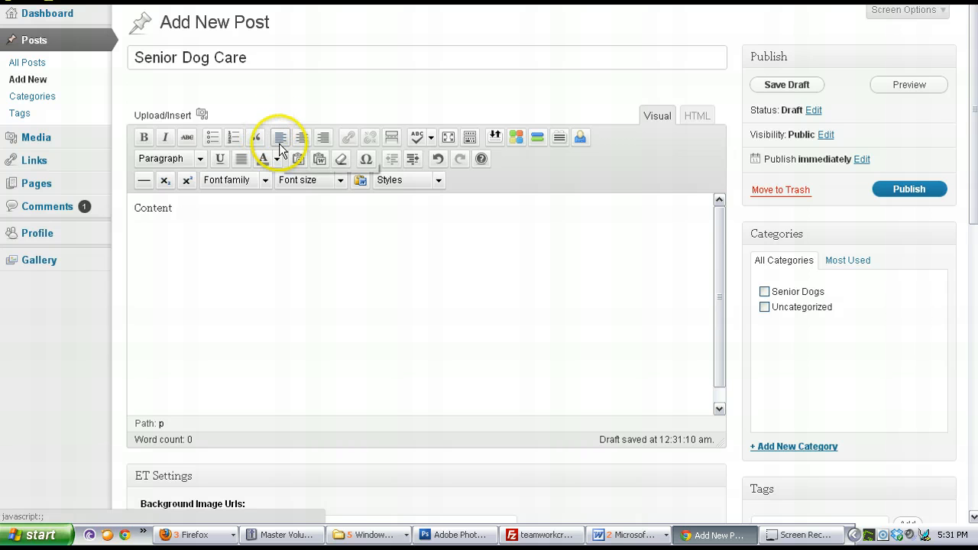
pyautogui.click(765, 292)
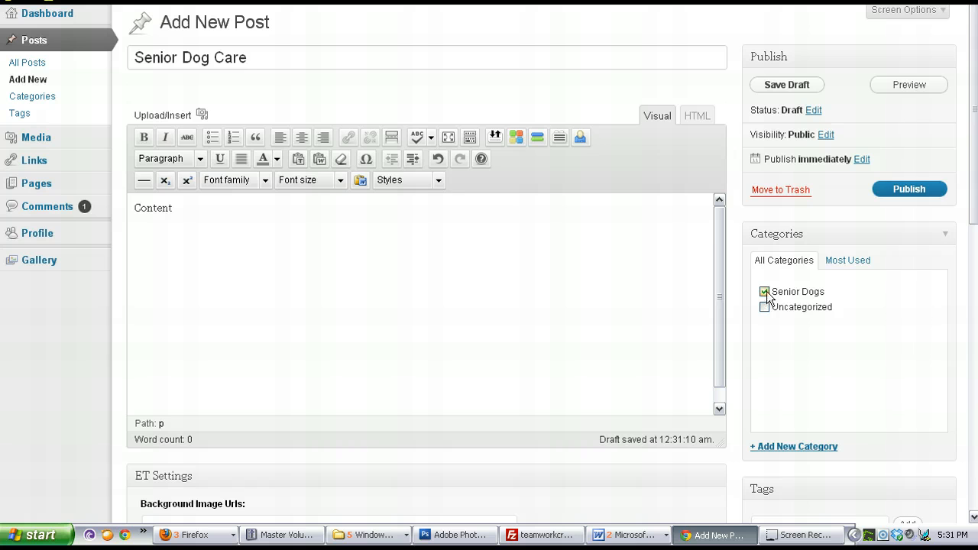
pyautogui.click(931, 189)
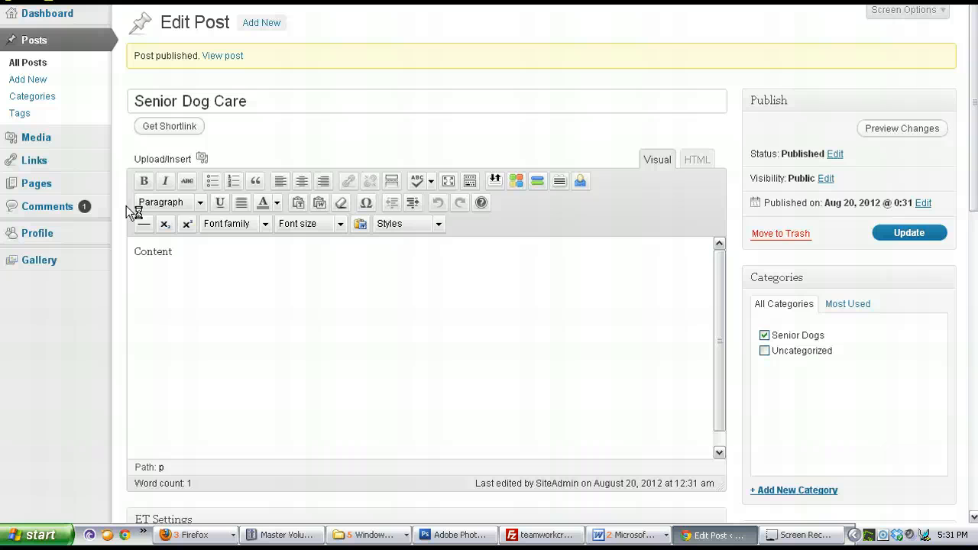
# Switch to the live site's blog page and check its article list and recent article thumbnails for the new post
pyautogui.click(76, 1)
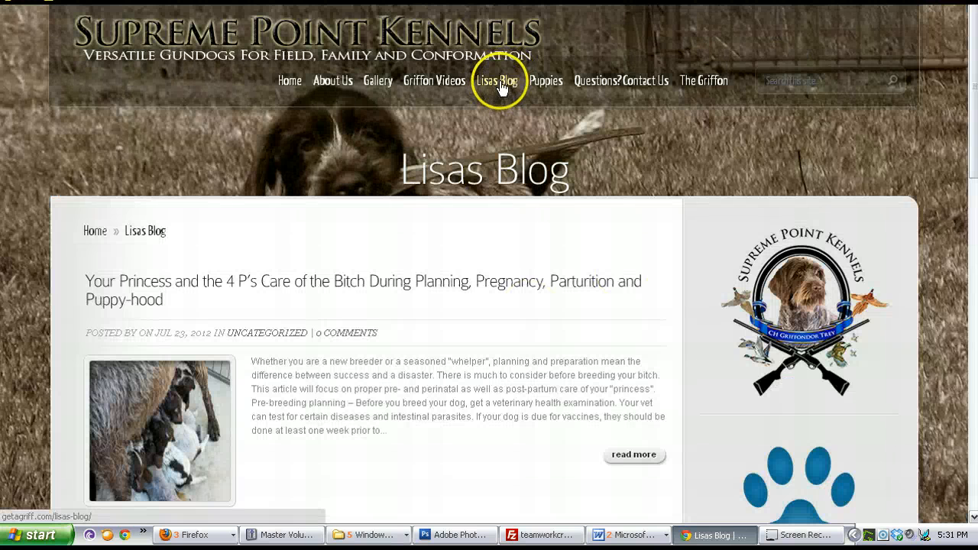
pyautogui.scroll(-6, 572, 312)
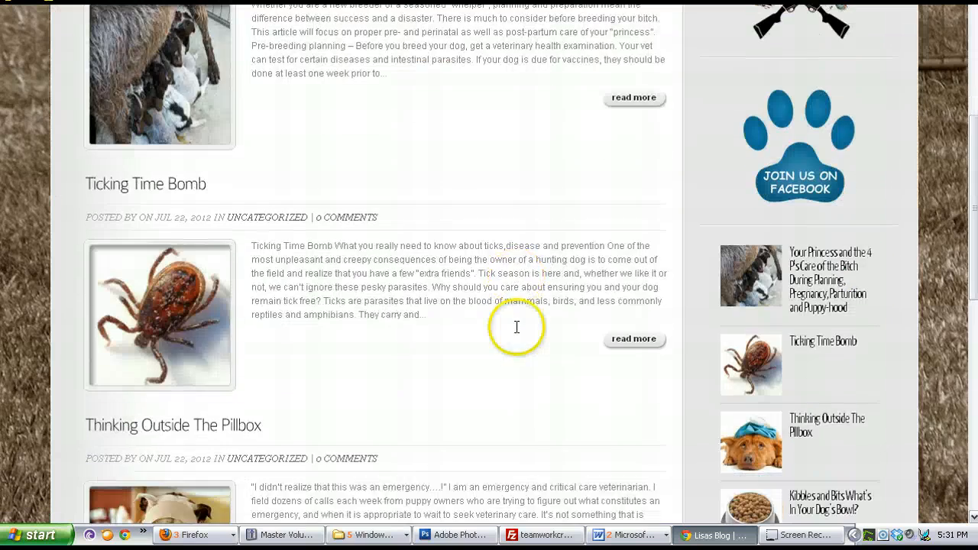
pyautogui.scroll(-3, 278, 345)
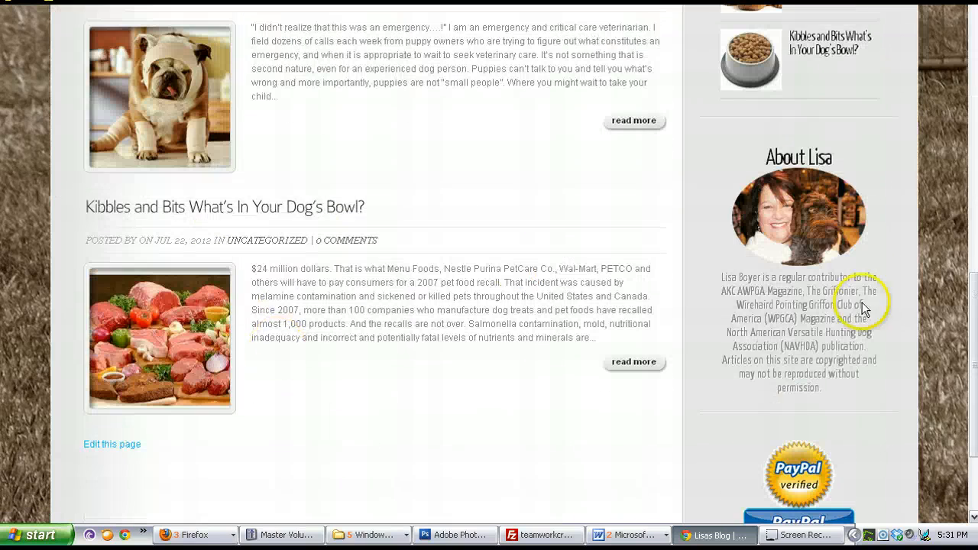
pyautogui.scroll(3, 799, 355)
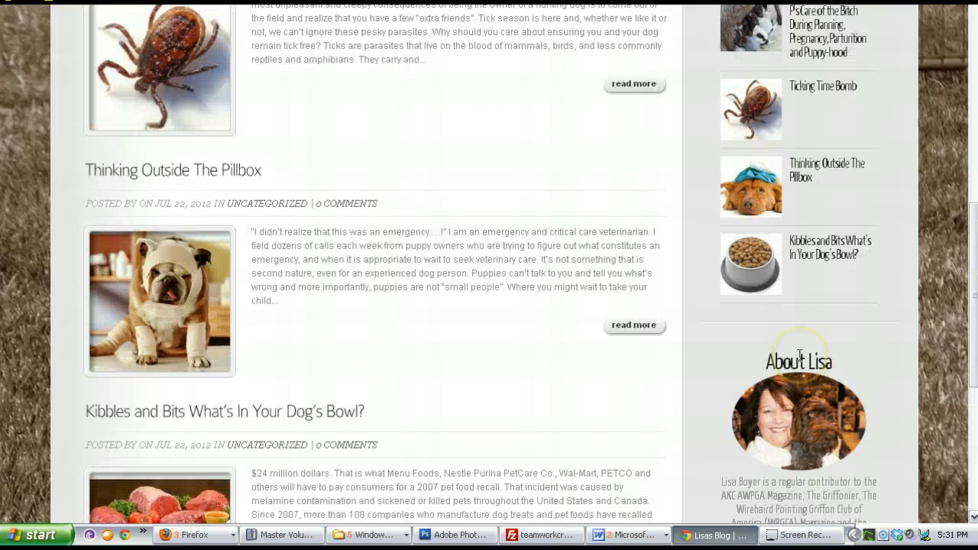
pyautogui.scroll(1, 802, 348)
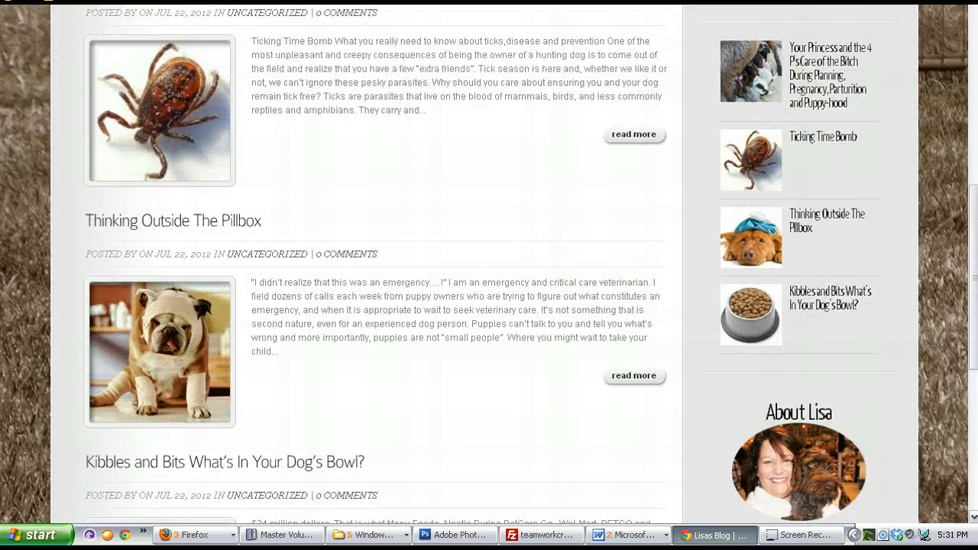
# Return to the site administration, open the list of all posts and move the Senior Dog Care post to the trash
pyautogui.click(28, 1)
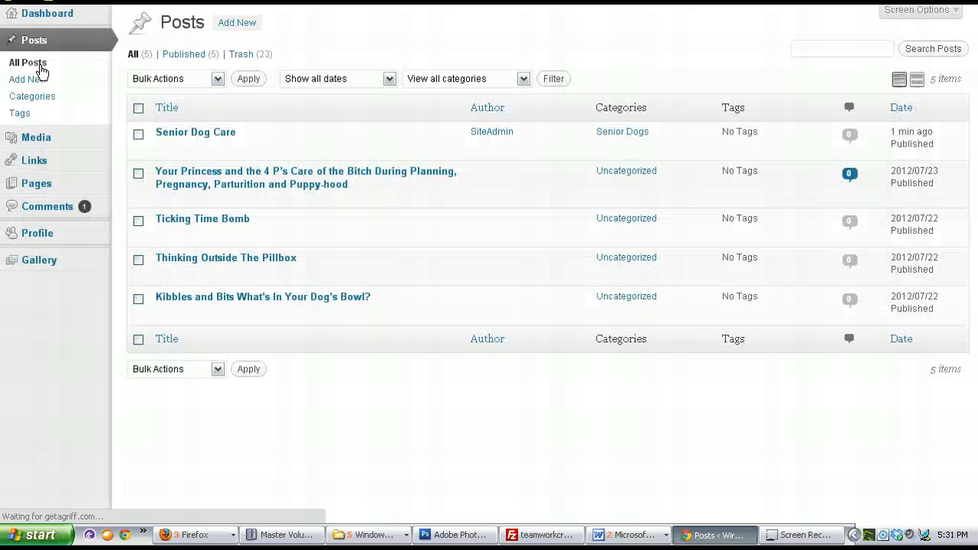
pyautogui.moveTo(218, 130)
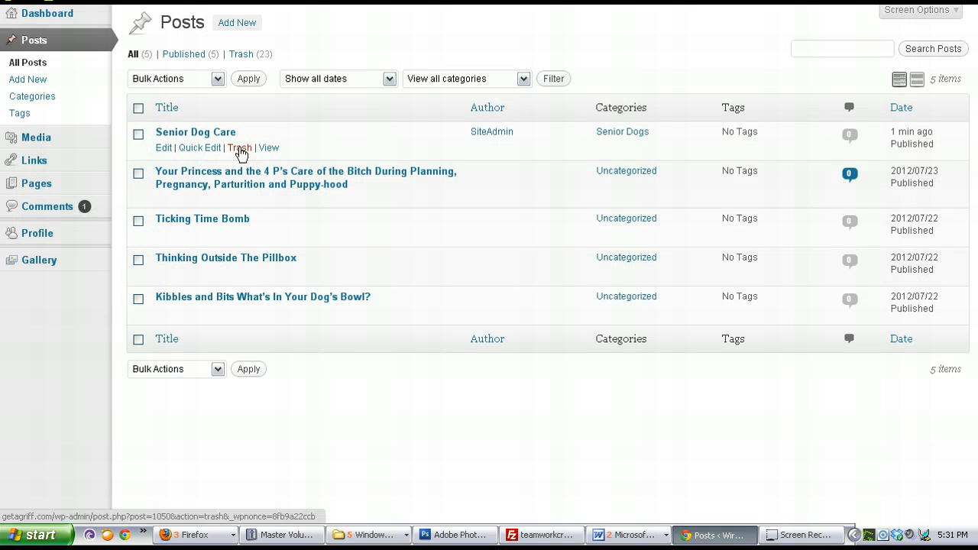
pyautogui.click(240, 148)
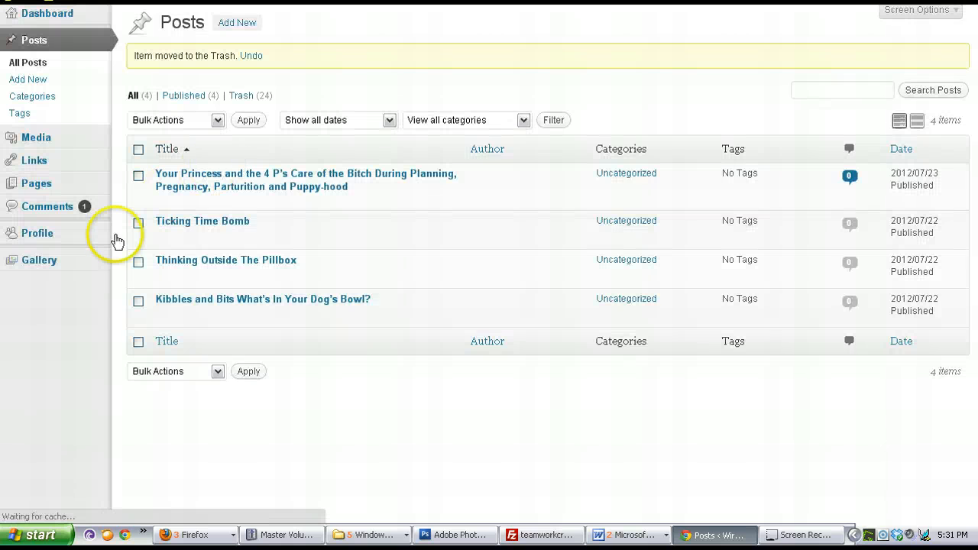
pyautogui.moveTo(97, 266)
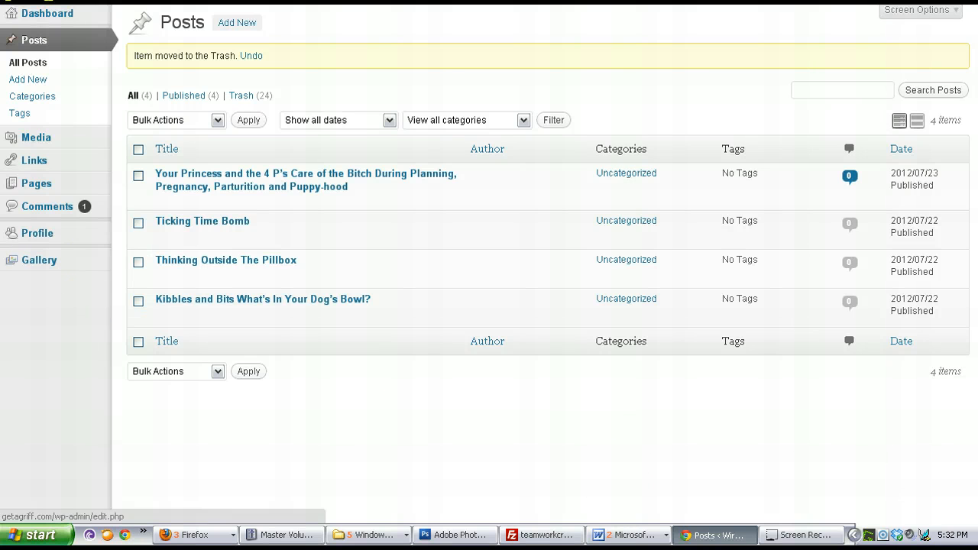
# Switch to the live site, open the Gallery page and view the enlarged photo of the man holding a puppy
pyautogui.click(489, 2)
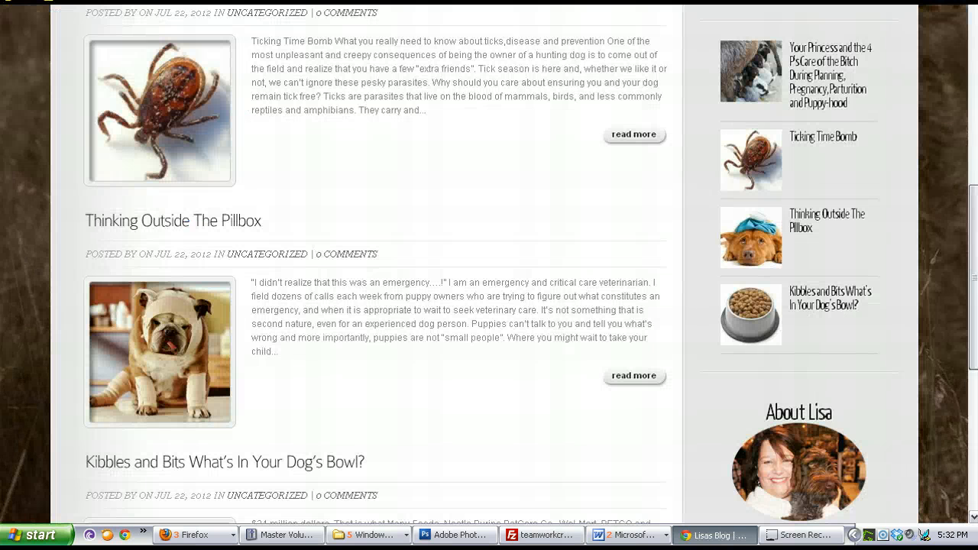
pyautogui.moveTo(974, 228); pyautogui.dragTo(975, 46)
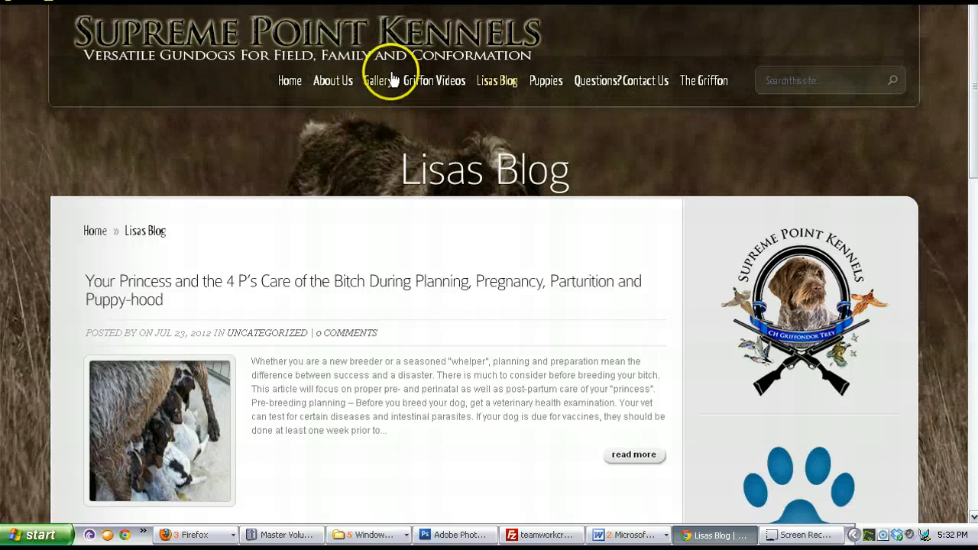
pyautogui.click(390, 79)
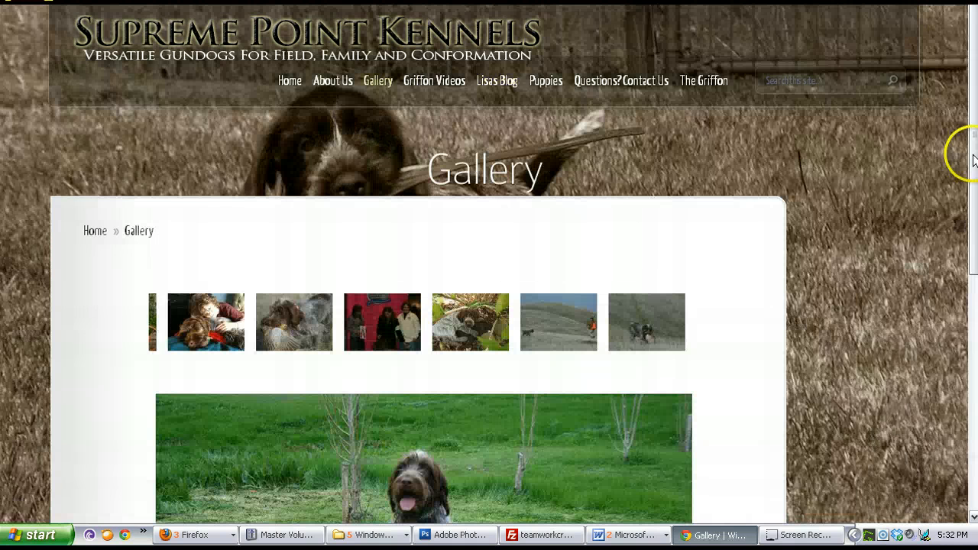
pyautogui.moveTo(974, 158); pyautogui.dragTo(973, 215)
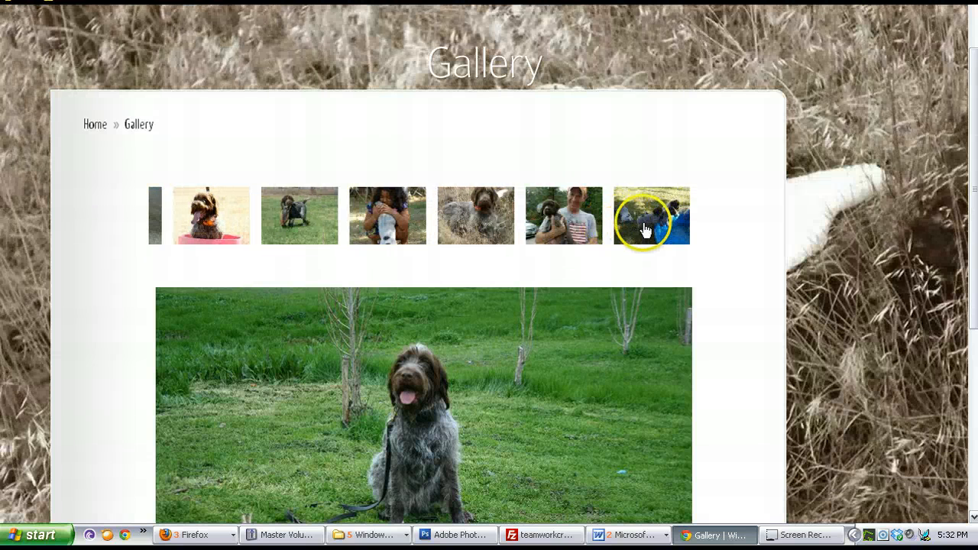
pyautogui.click(464, 225)
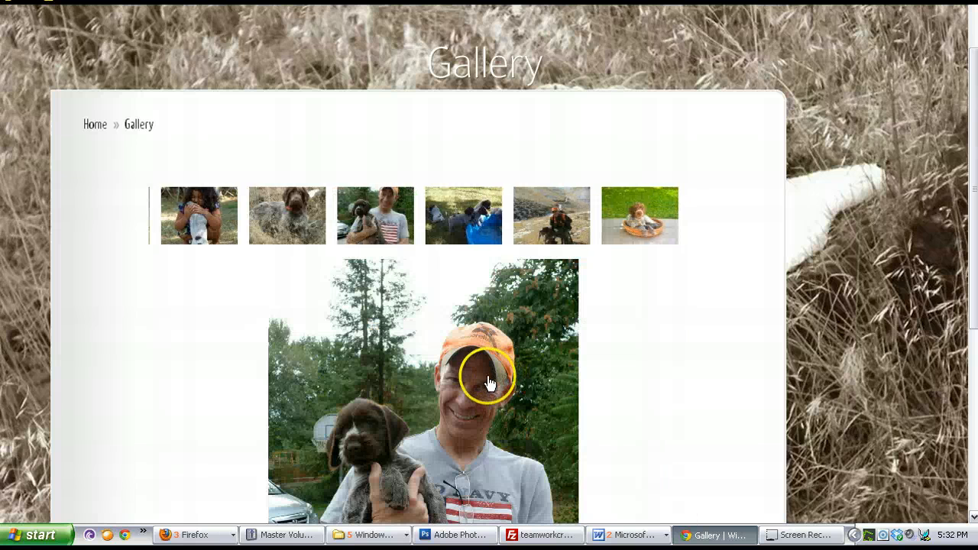
pyautogui.scroll(-3, 532, 428)
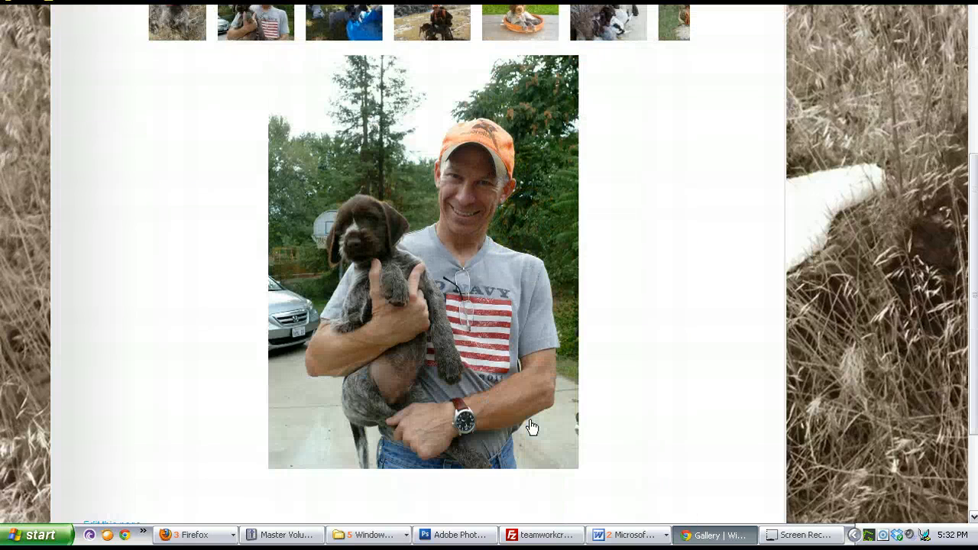
pyautogui.scroll(2, 537, 301)
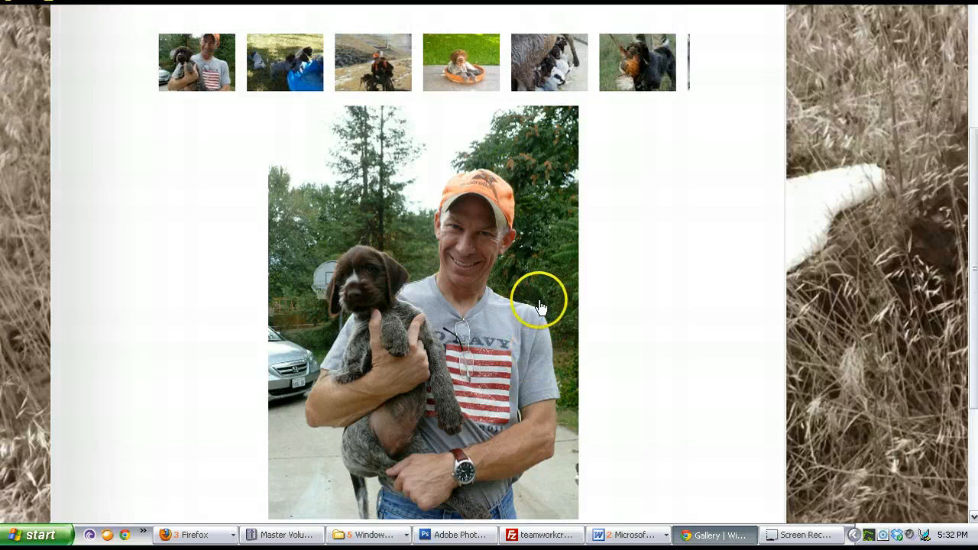
pyautogui.scroll(3, 539, 308)
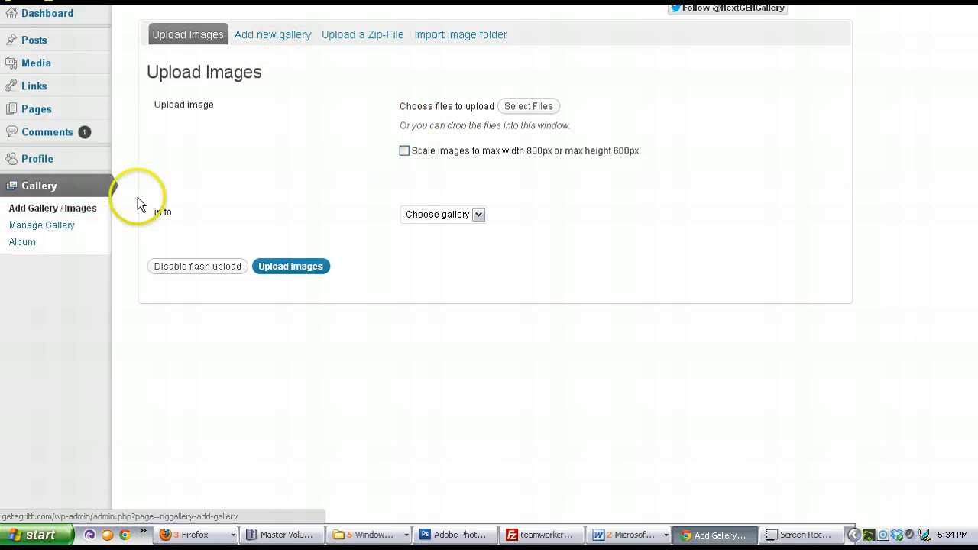
# Open the Main gallery from the gallery management list in the site administration
pyautogui.click(75, 225)
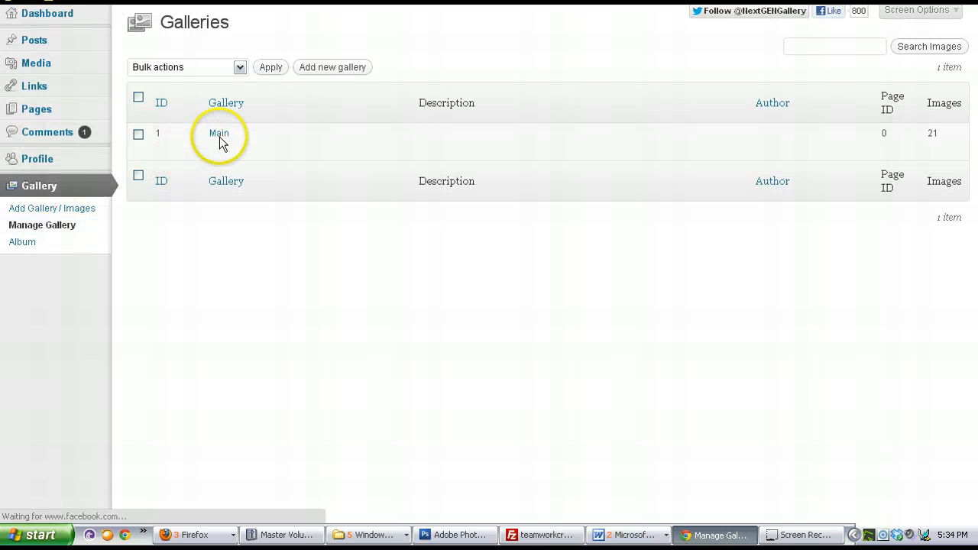
pyautogui.click(220, 136)
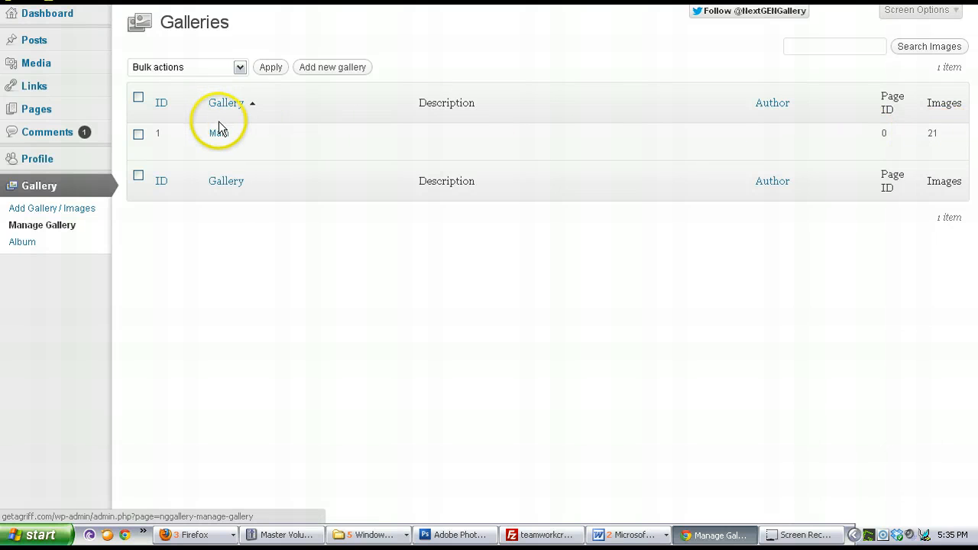
pyautogui.click(217, 133)
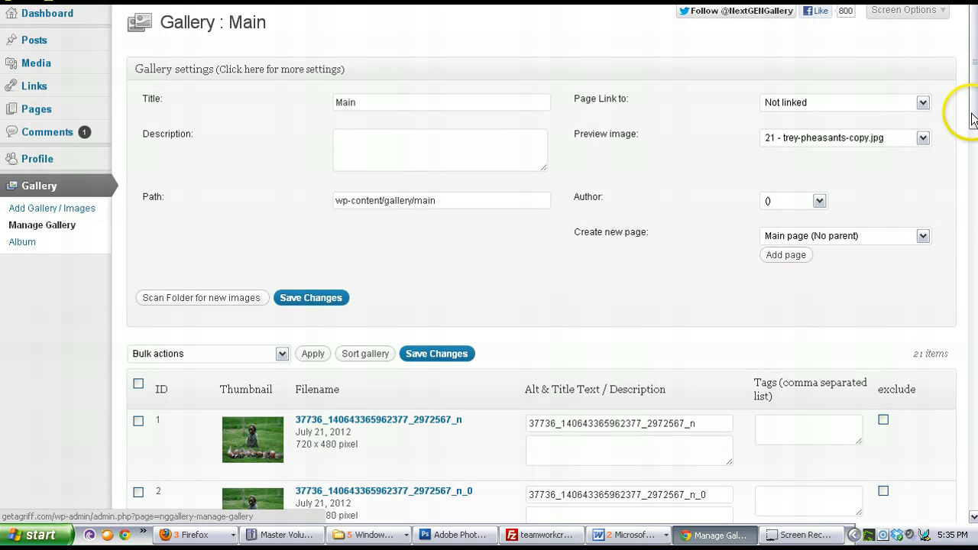
# Examine the Main gallery's image list, including the alt and title text and description fields of the first image
pyautogui.moveTo(973, 116); pyautogui.dragTo(971, 178)
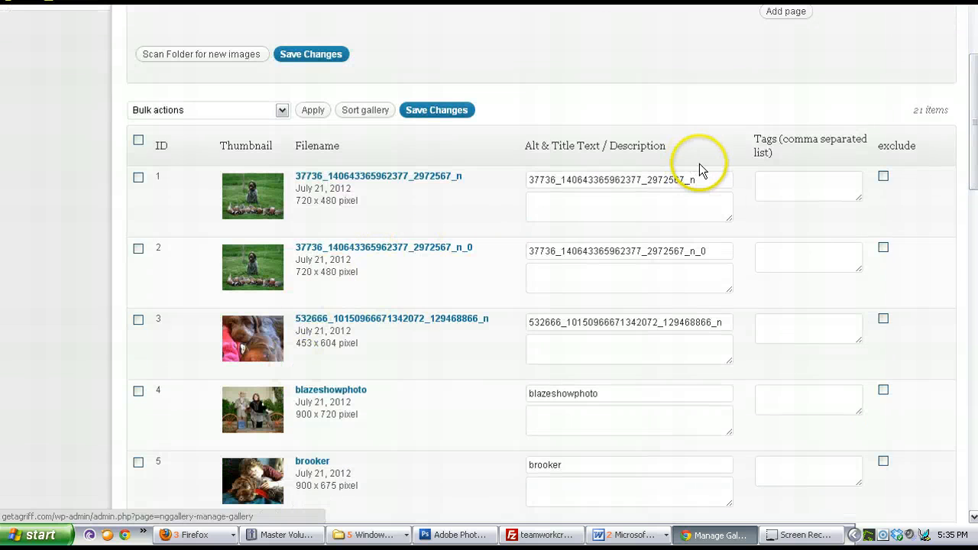
pyautogui.moveTo(701, 179); pyautogui.dragTo(518, 181)
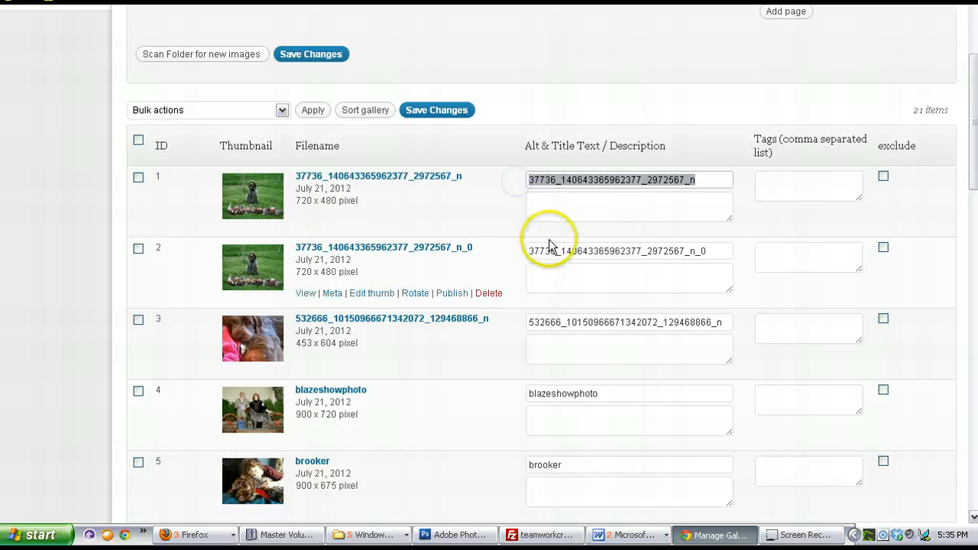
pyautogui.click(613, 207)
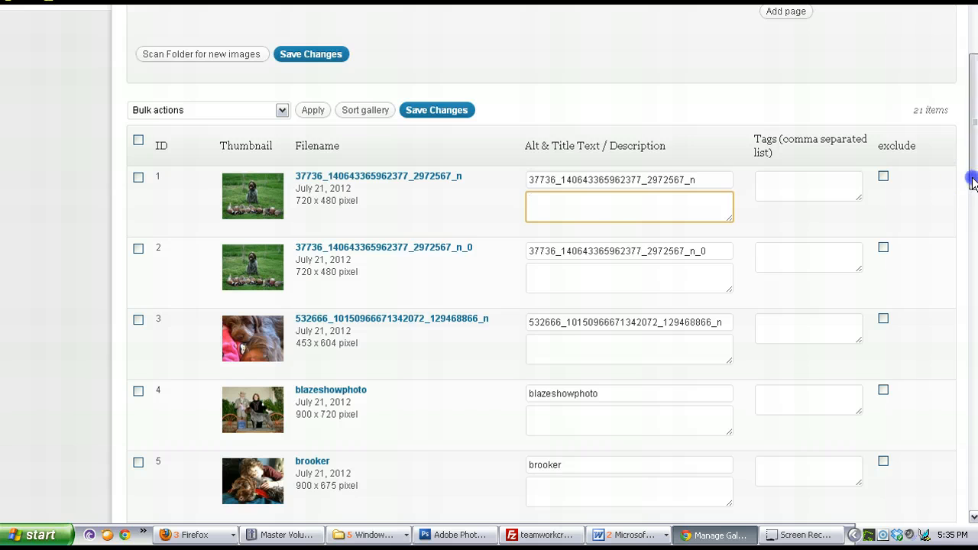
pyautogui.scroll(-5, 973, 191)
pyautogui.scroll(-4, 972, 328)
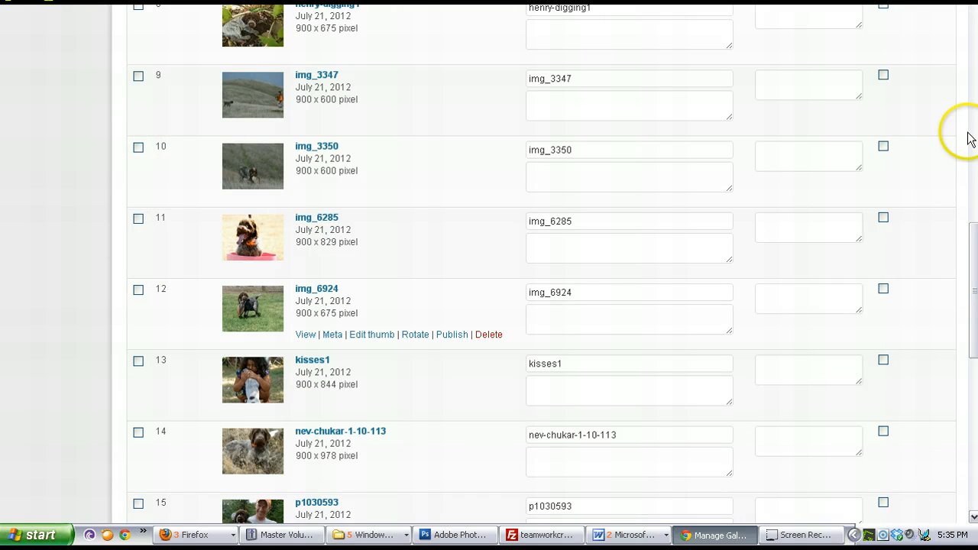
pyautogui.moveTo(974, 232); pyautogui.dragTo(973, 3)
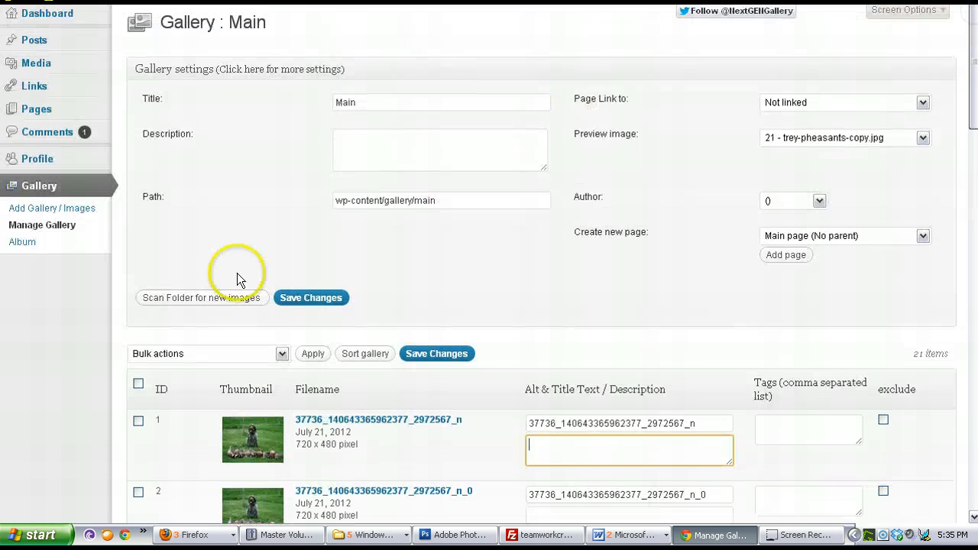
# Review the bulk actions available for the Main gallery's images and the options of the individual image entries
pyautogui.click(217, 356)
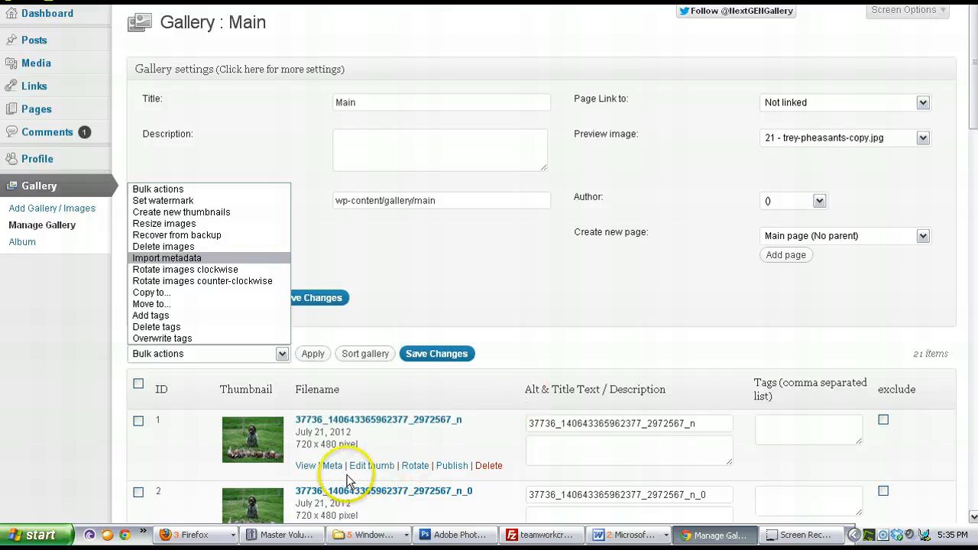
pyautogui.click(527, 296)
pyautogui.click(974, 106)
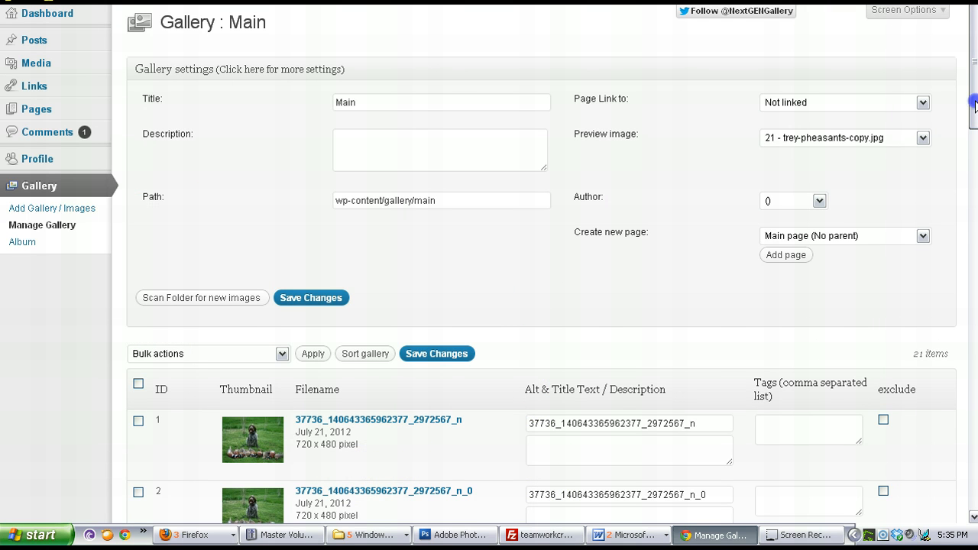
pyautogui.moveTo(322, 459)
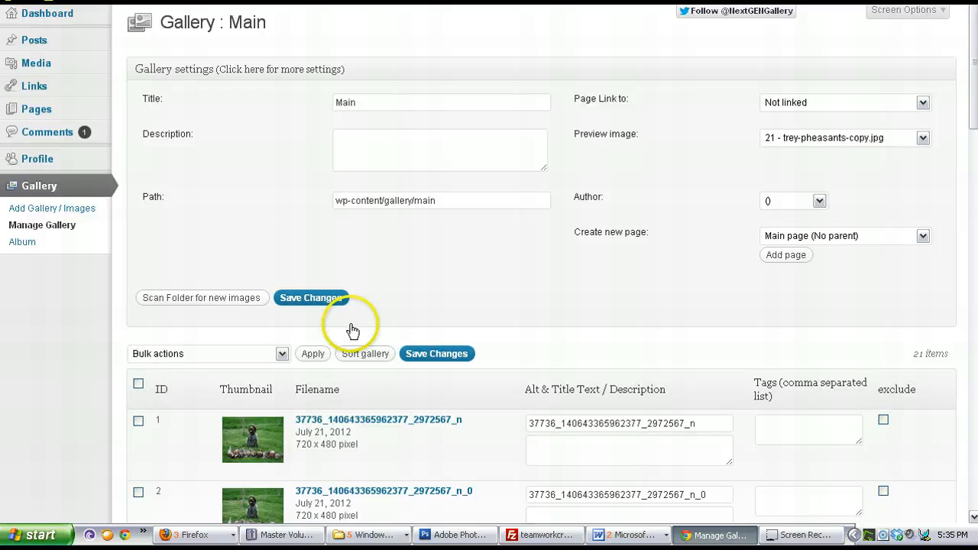
pyautogui.scroll(-1, 352, 331)
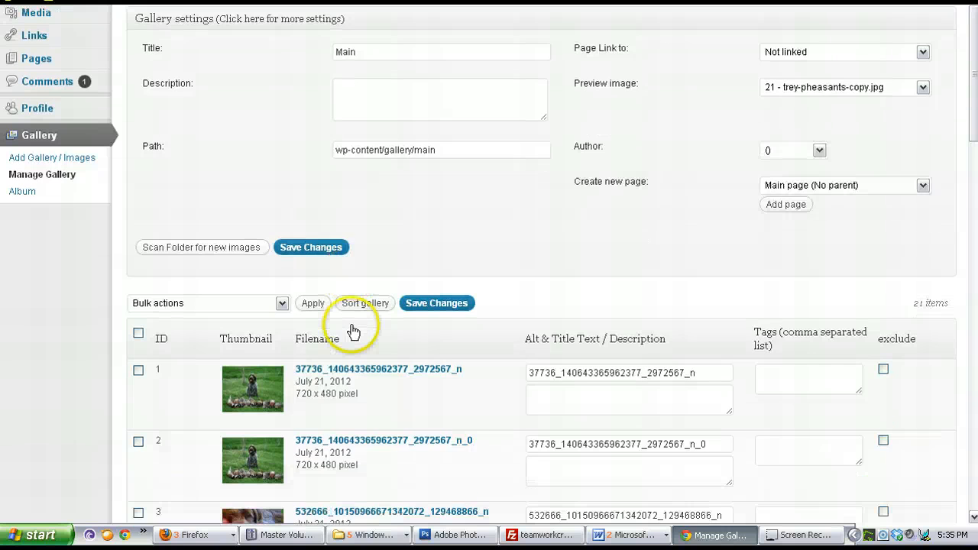
# Create a new gallery named puppies
pyautogui.scroll(1, 352, 330)
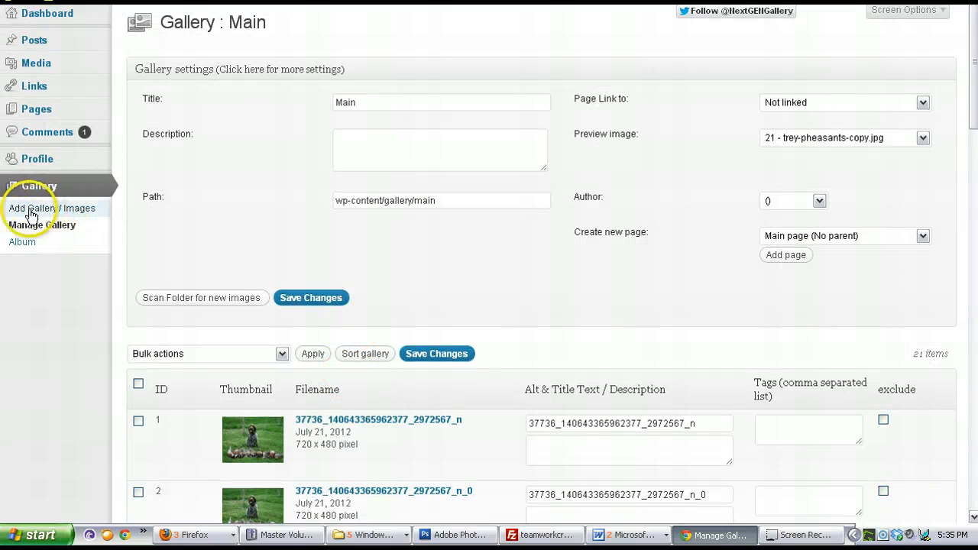
pyautogui.click(68, 210)
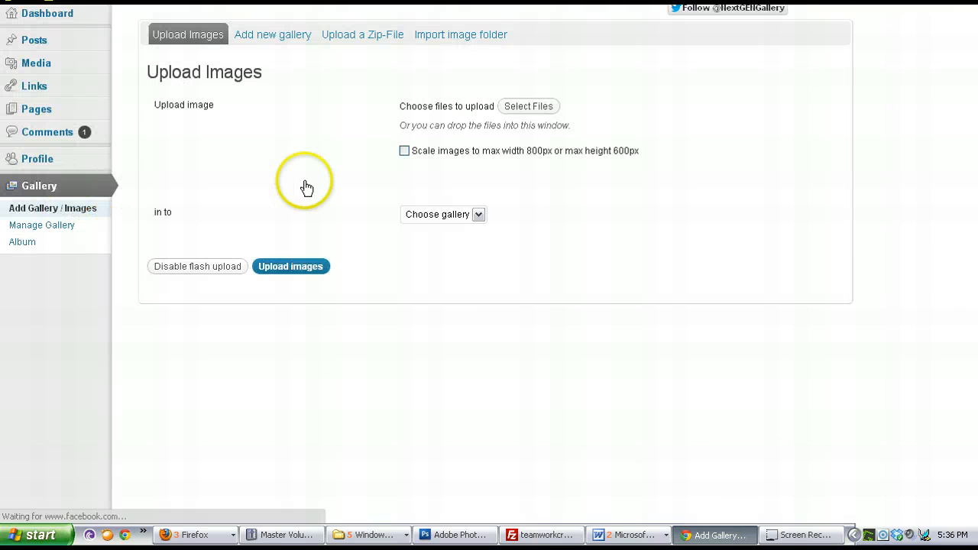
pyautogui.click(419, 215)
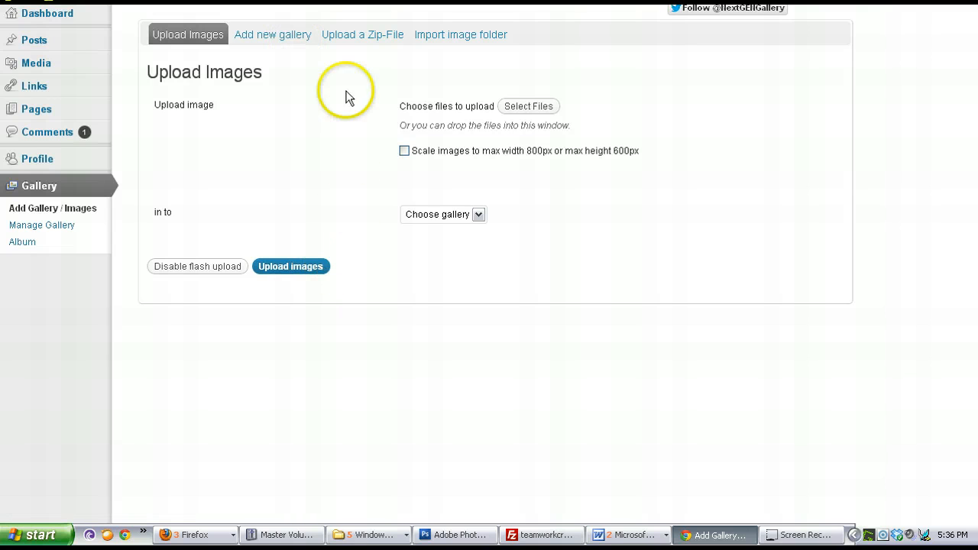
pyautogui.click(273, 36)
pyautogui.click(439, 104)
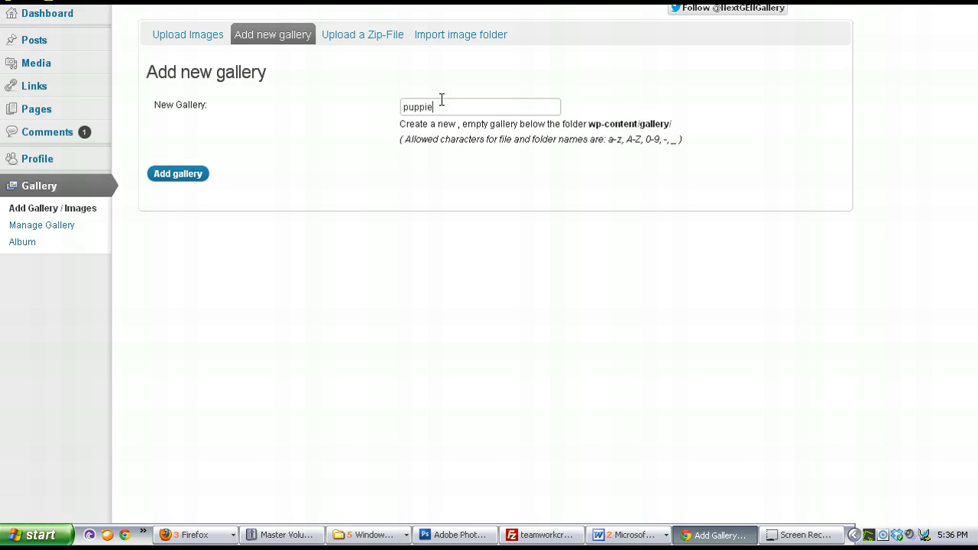
pyautogui.click(151, 175)
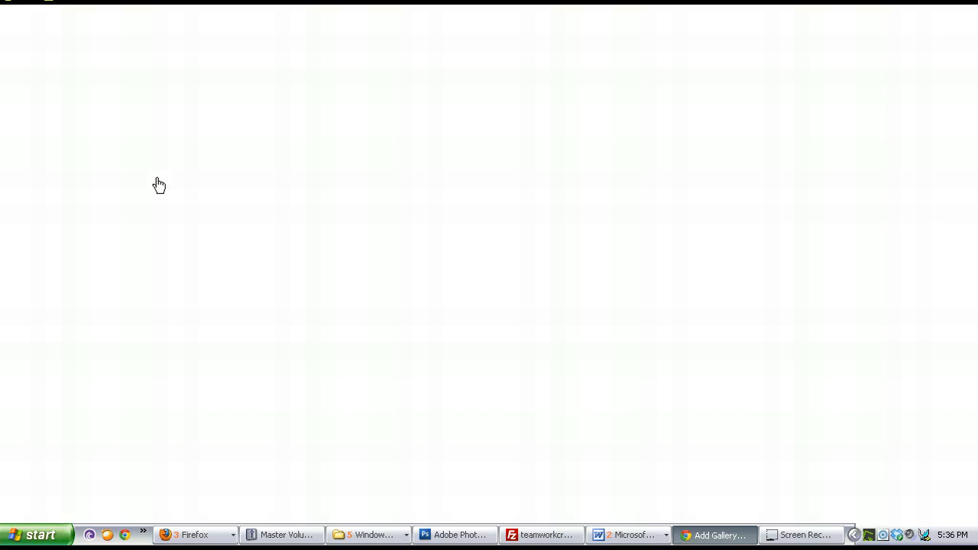
# Set the puppies gallery as the upload destination and try to add the DSC_1290 image from the Puppies folder
pyautogui.click(465, 275)
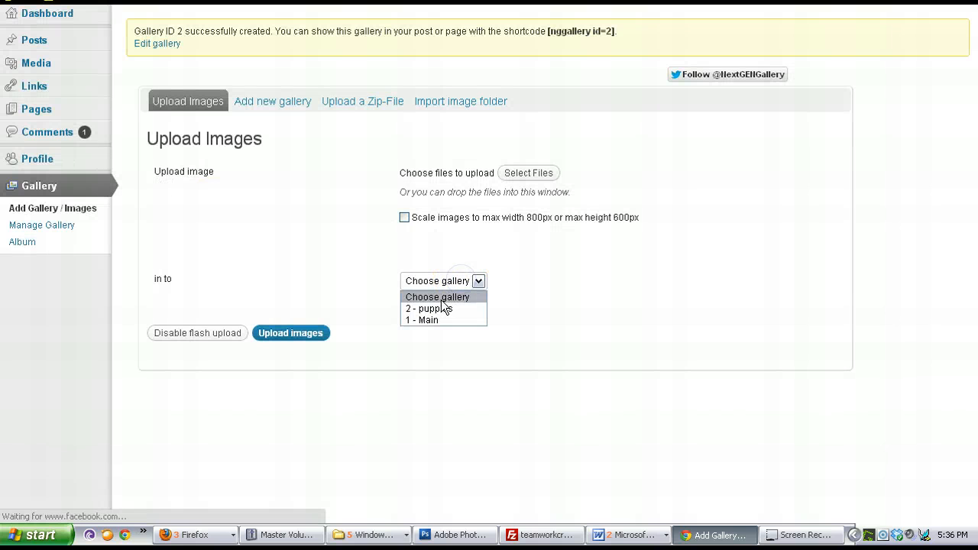
pyautogui.click(435, 309)
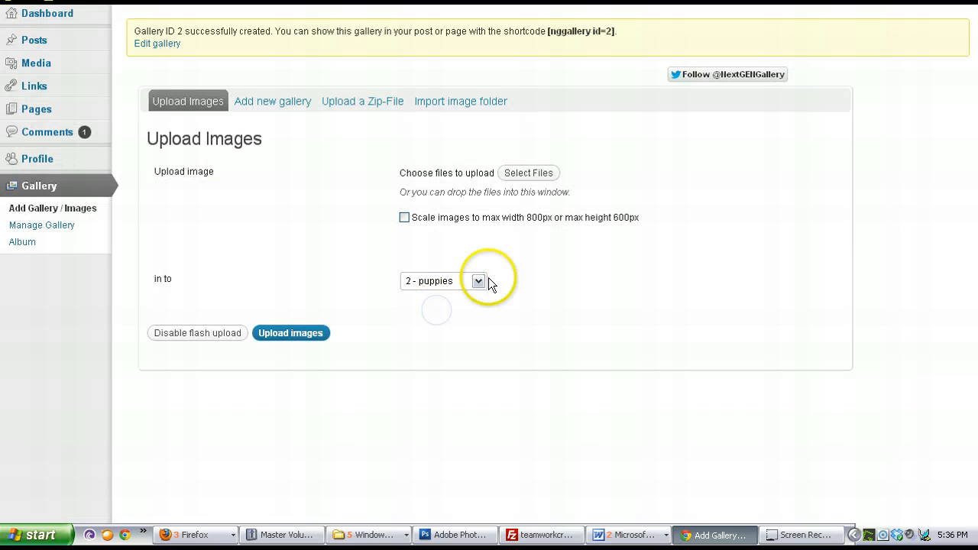
pyautogui.click(530, 175)
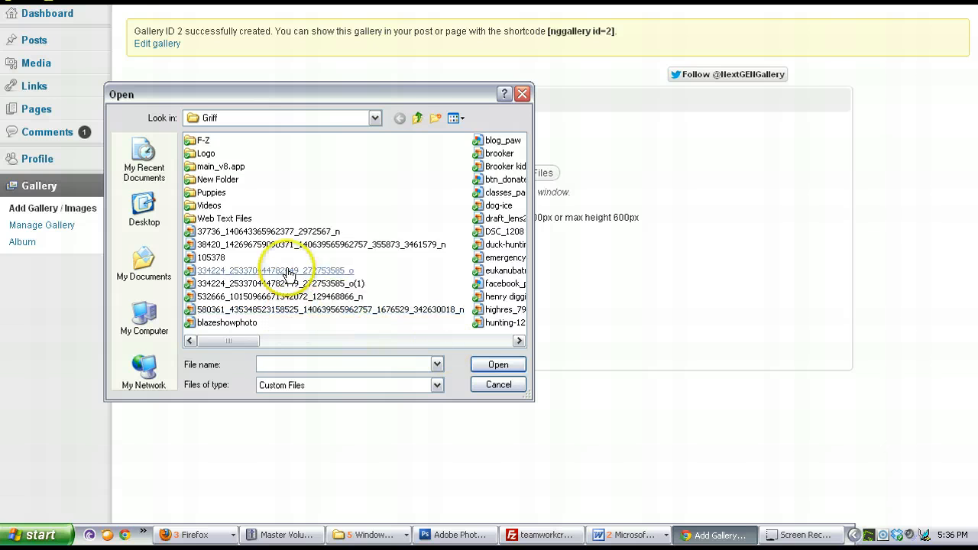
pyautogui.doubleClick(203, 195)
pyautogui.click(216, 155)
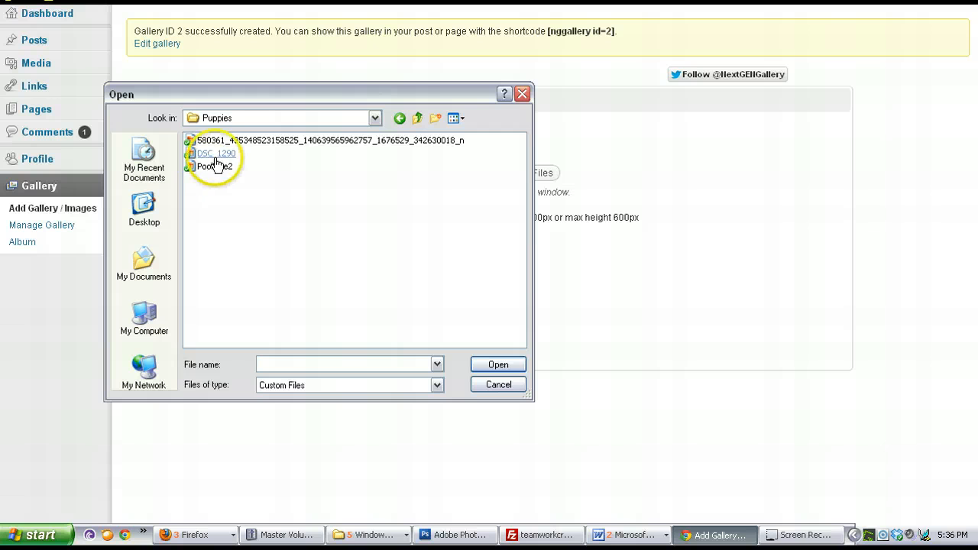
pyautogui.doubleClick(218, 153)
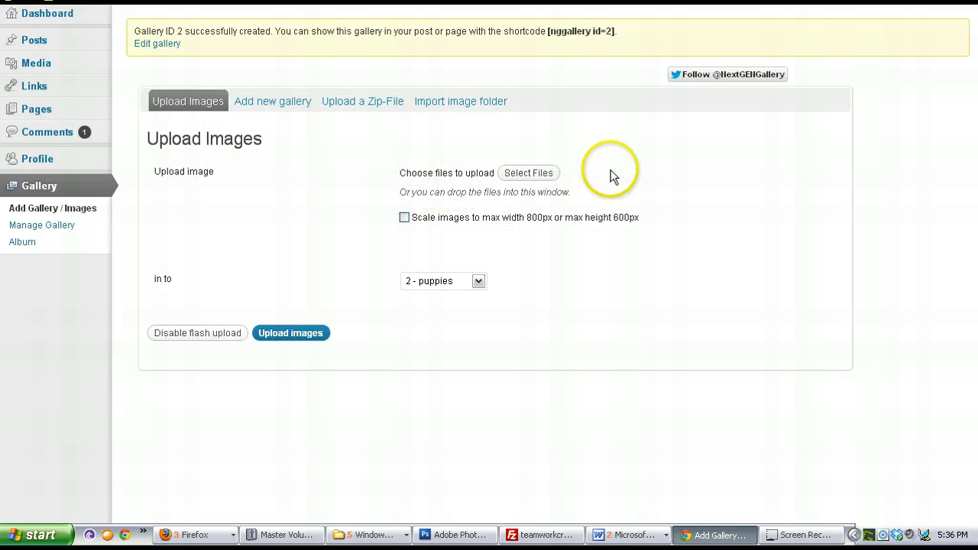
# Upload Pooltime2.jpg to the puppies gallery, scaling images to a maximum width of 800px or height of 600px
pyautogui.click(535, 172)
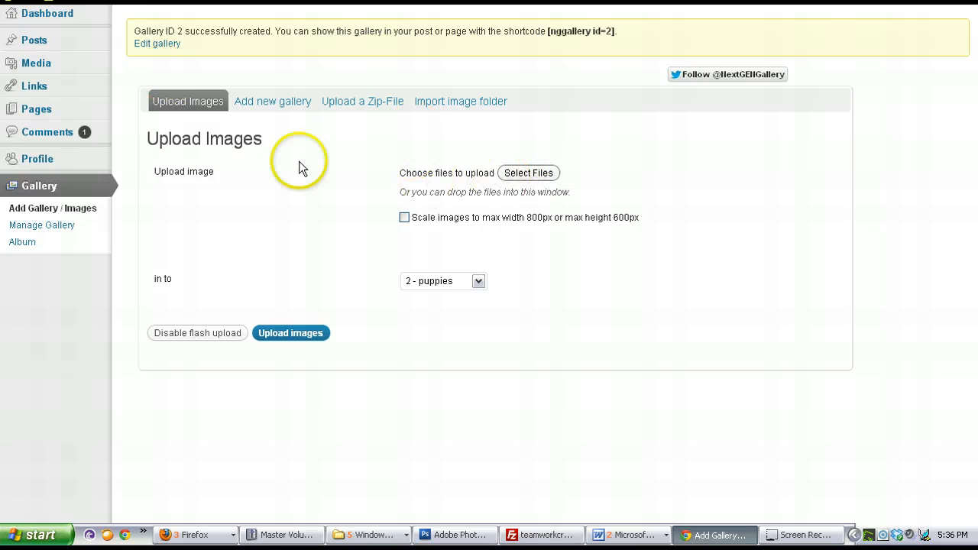
pyautogui.doubleClick(203, 157)
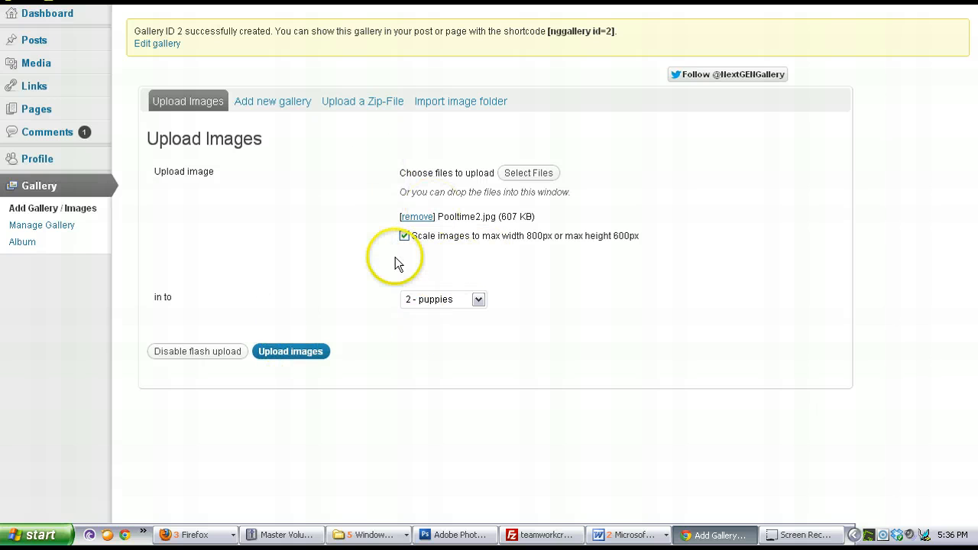
pyautogui.click(316, 360)
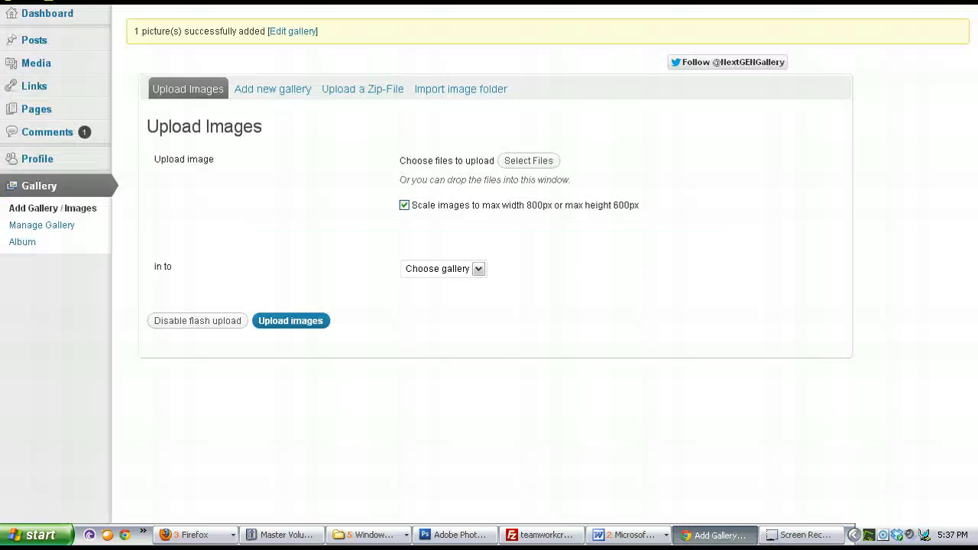
# Switch to the live site's Gallery page and view the enlarged photo of the puppies at the blue pool
pyautogui.hotkey('ctrl', 'Tab')
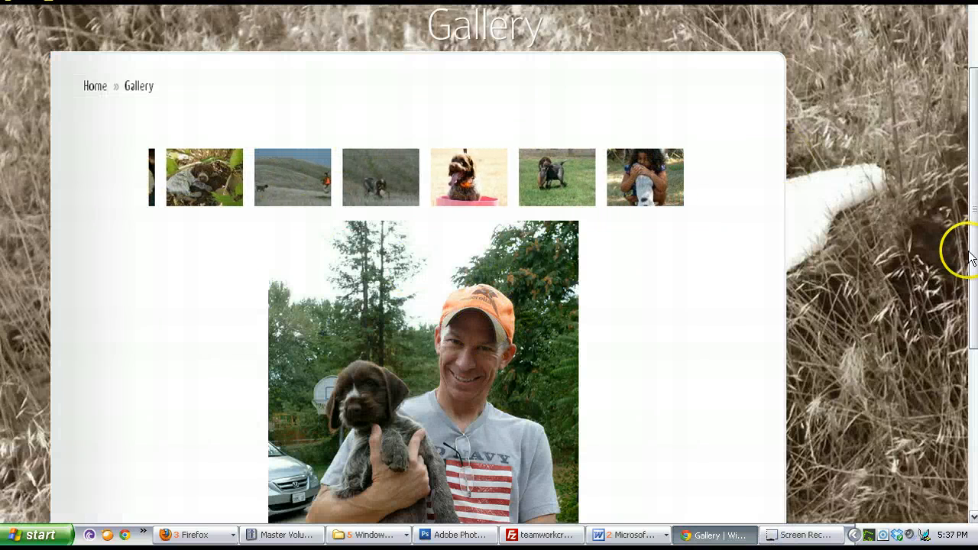
pyautogui.scroll(3, 975, 132)
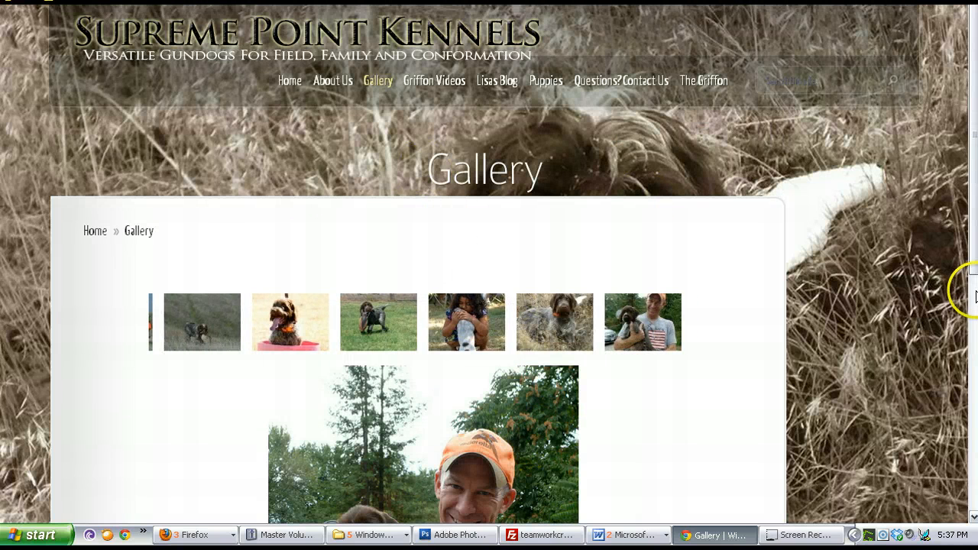
pyautogui.scroll(-5, 509, 227)
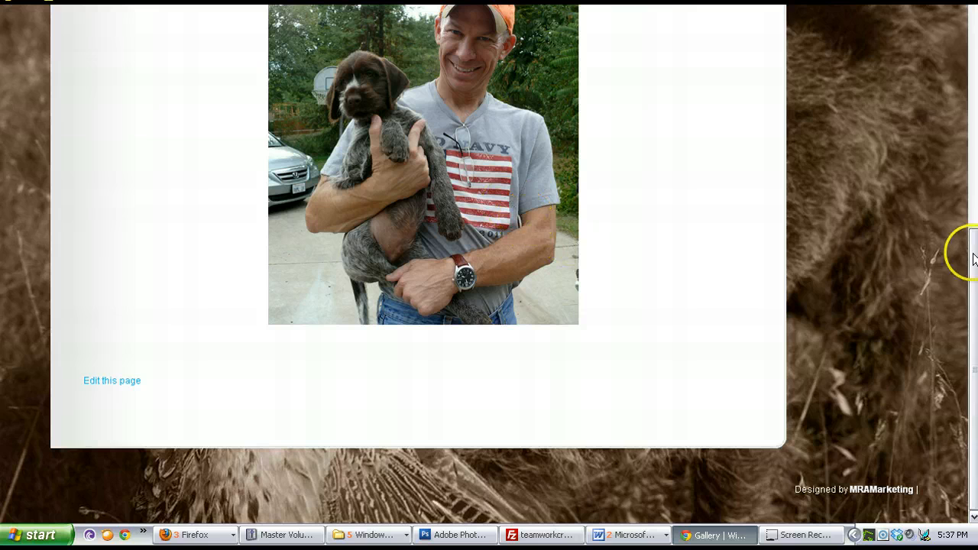
pyautogui.scroll(5, 394, 303)
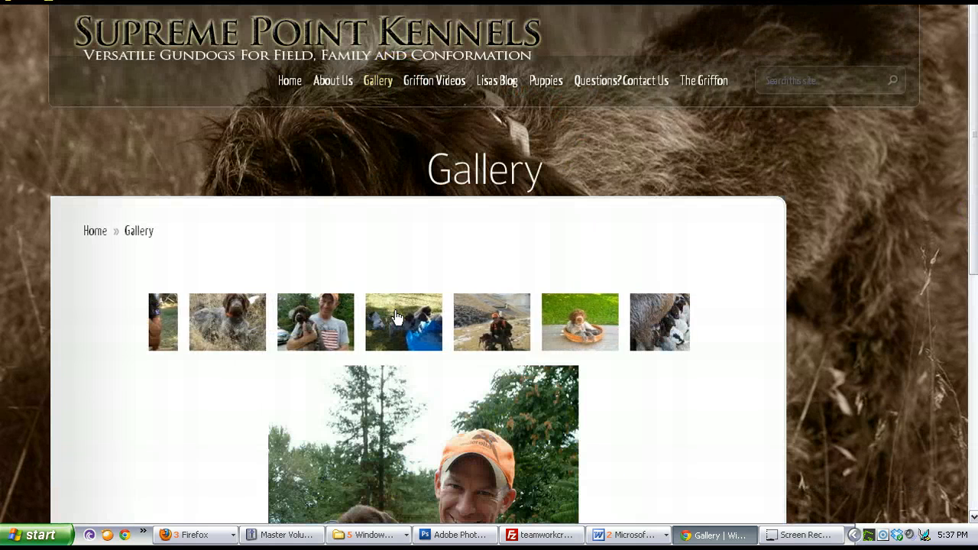
pyautogui.click(396, 316)
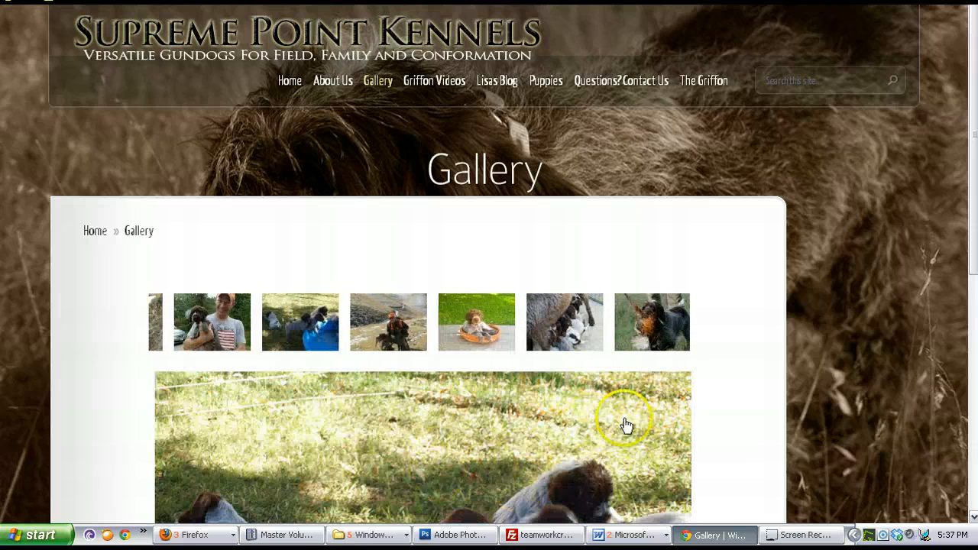
pyautogui.scroll(-3, 672, 415)
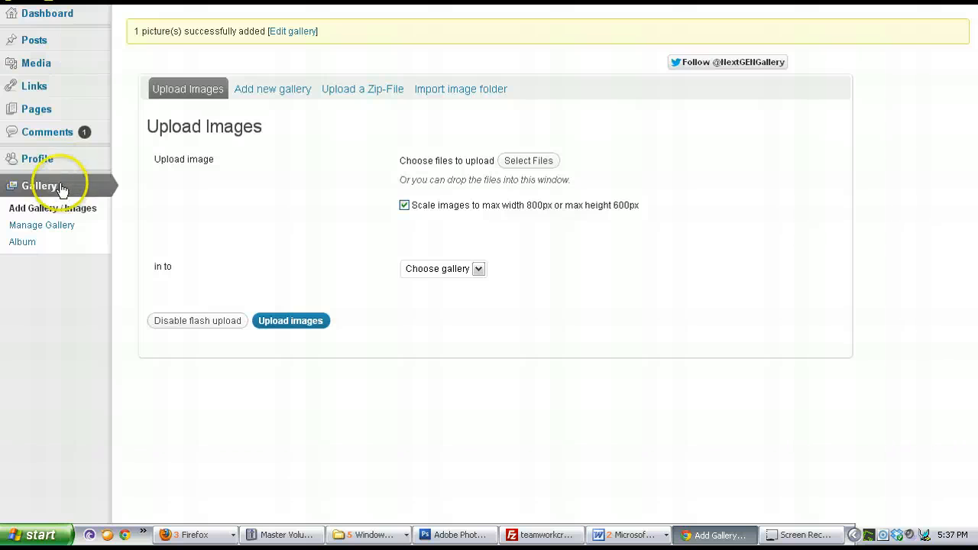
# Open the gallery management list, check the live Gallery page again, and open the Main gallery
pyautogui.click(43, 188)
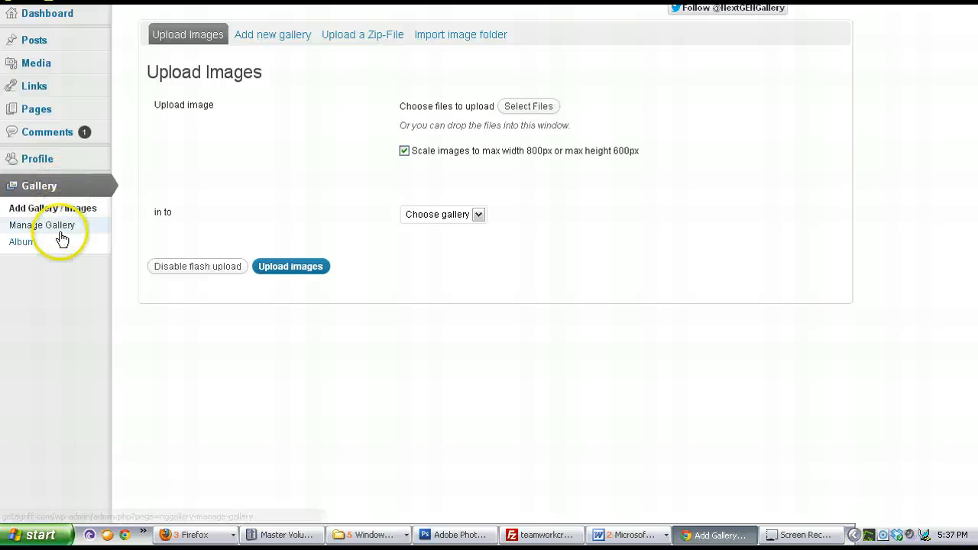
pyautogui.click(62, 229)
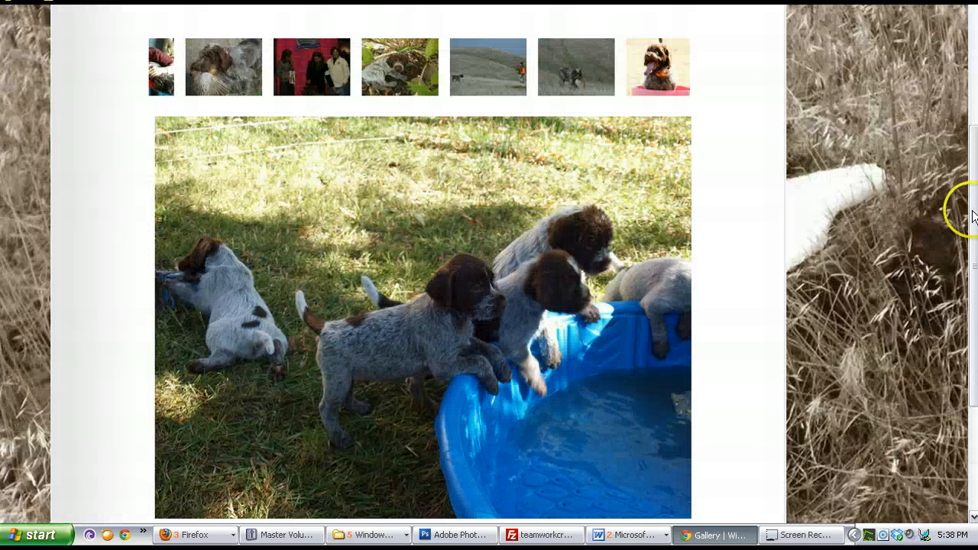
pyautogui.moveTo(975, 211); pyautogui.dragTo(974, 29)
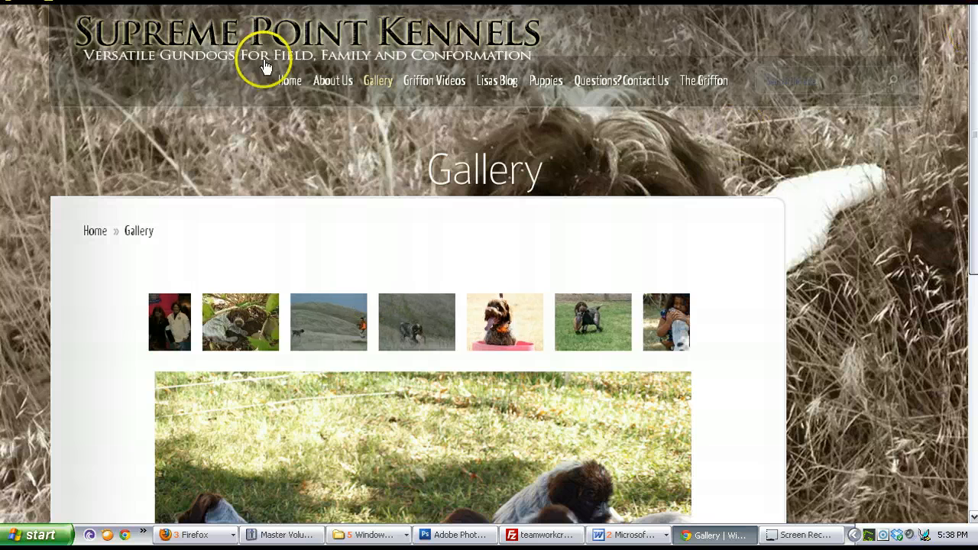
pyautogui.click(12, 2)
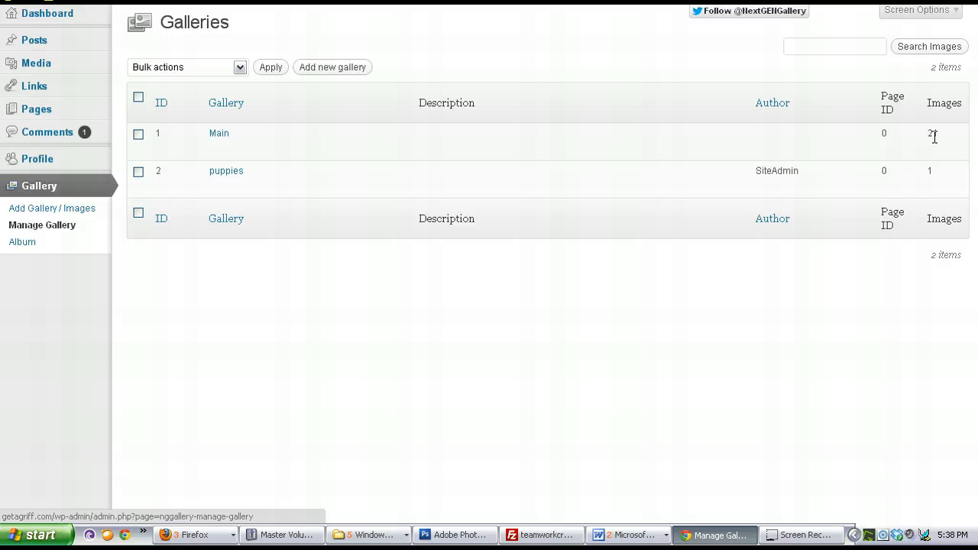
pyautogui.click(216, 135)
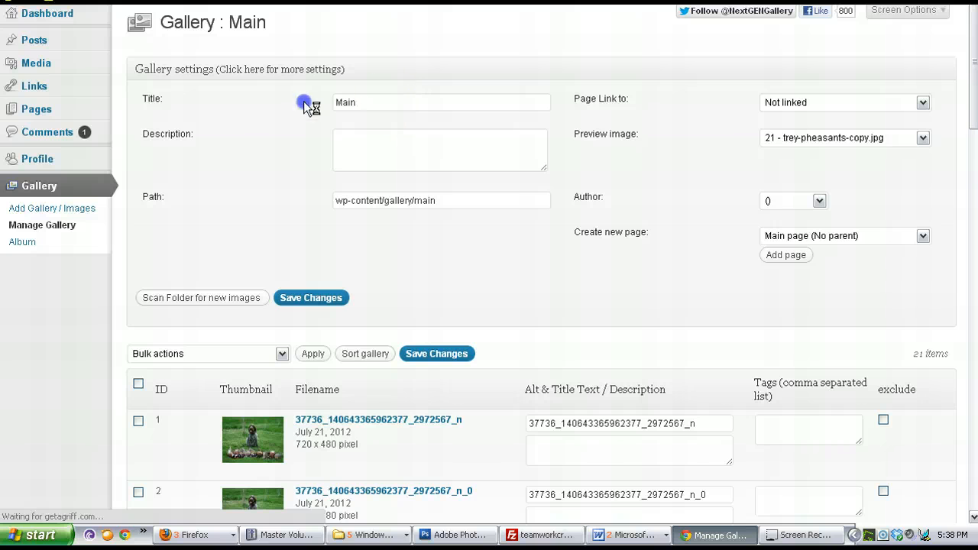
# Examine the Main gallery's title field and the title and description fields of the blazeshowphoto image
pyautogui.click(336, 103)
pyautogui.click(974, 187)
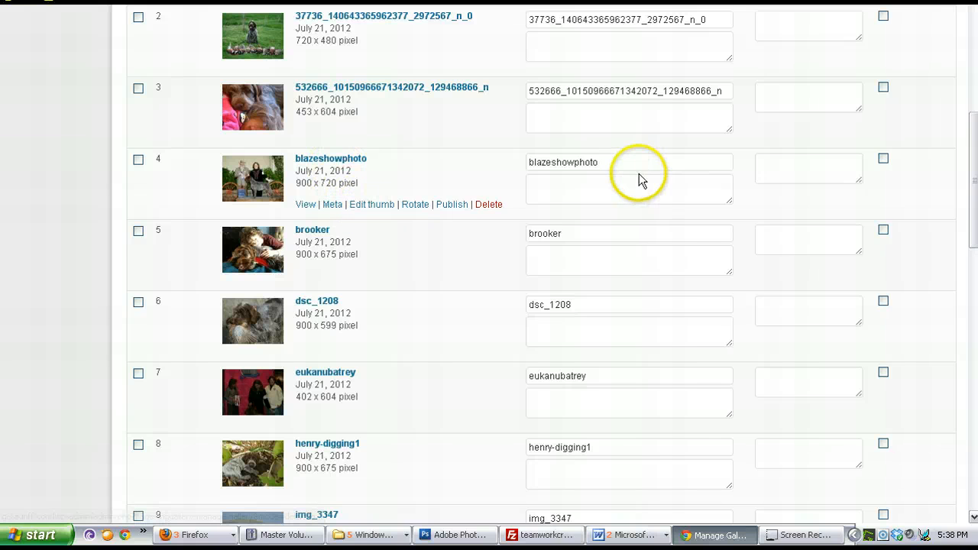
pyautogui.moveTo(619, 163); pyautogui.dragTo(479, 144)
pyautogui.click(623, 185)
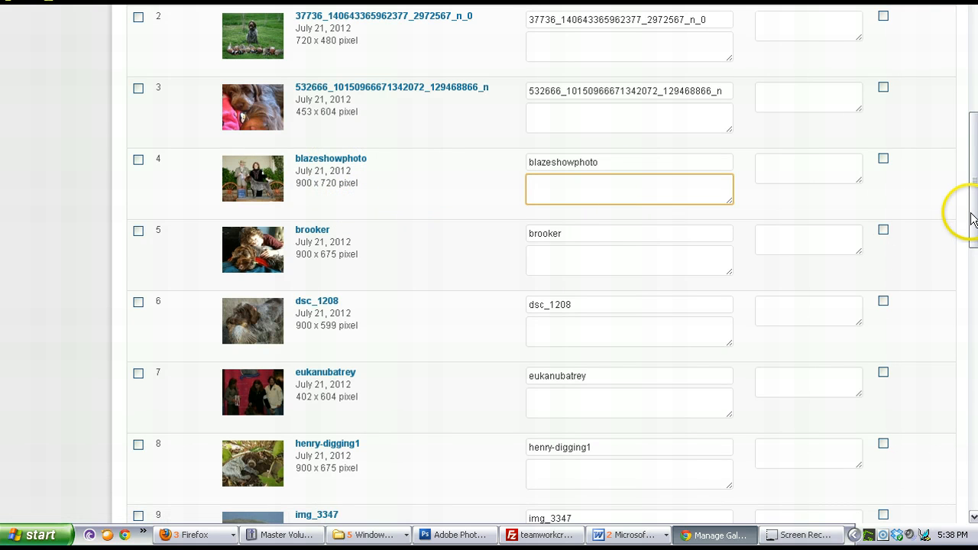
pyautogui.moveTo(971, 212); pyautogui.dragTo(973, 85)
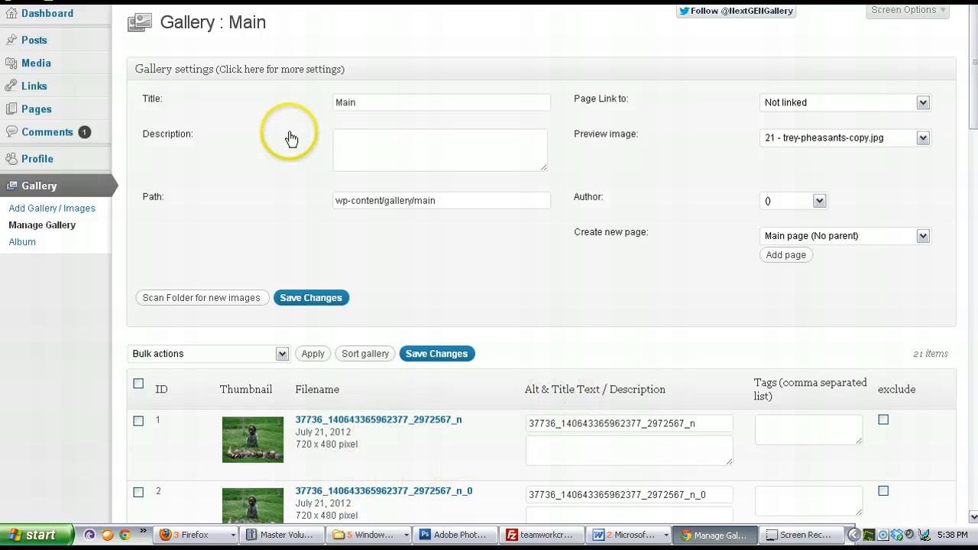
# Upload Pooltime2.jpg from the Puppies folder to the Main gallery
pyautogui.click(46, 214)
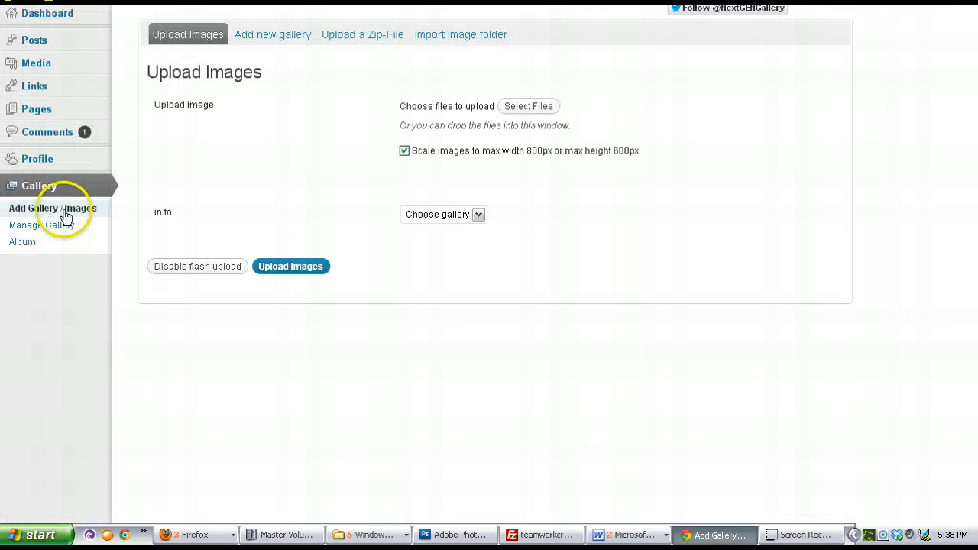
pyautogui.click(518, 109)
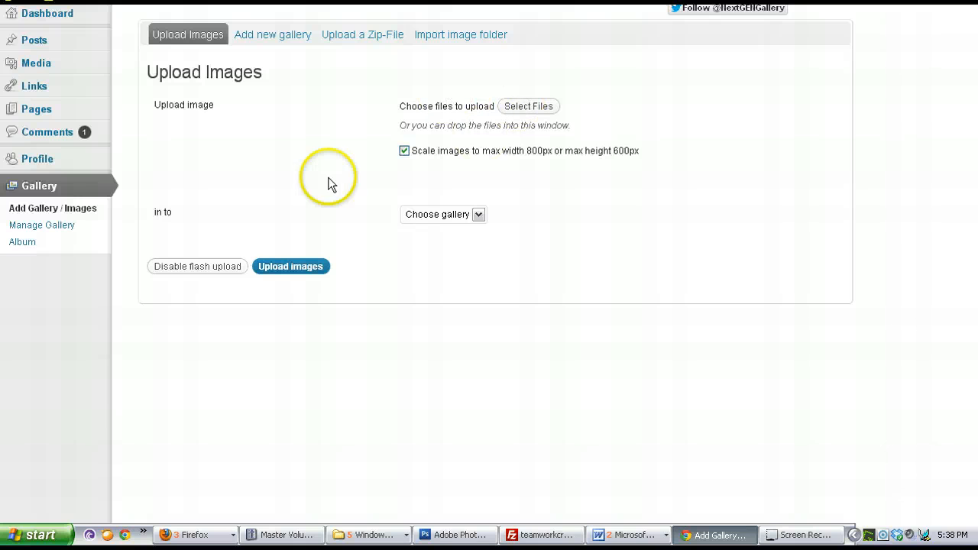
pyautogui.click(218, 166)
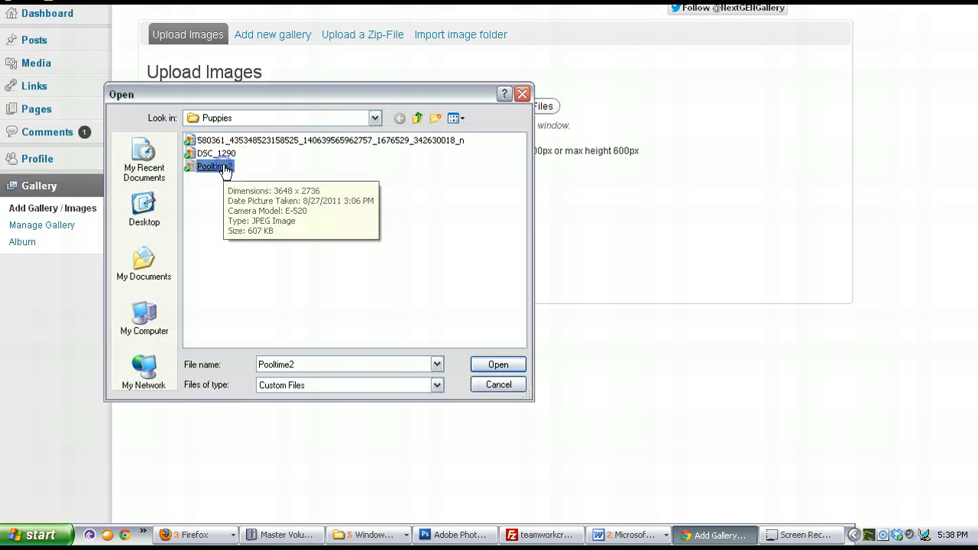
pyautogui.doubleClick(222, 167)
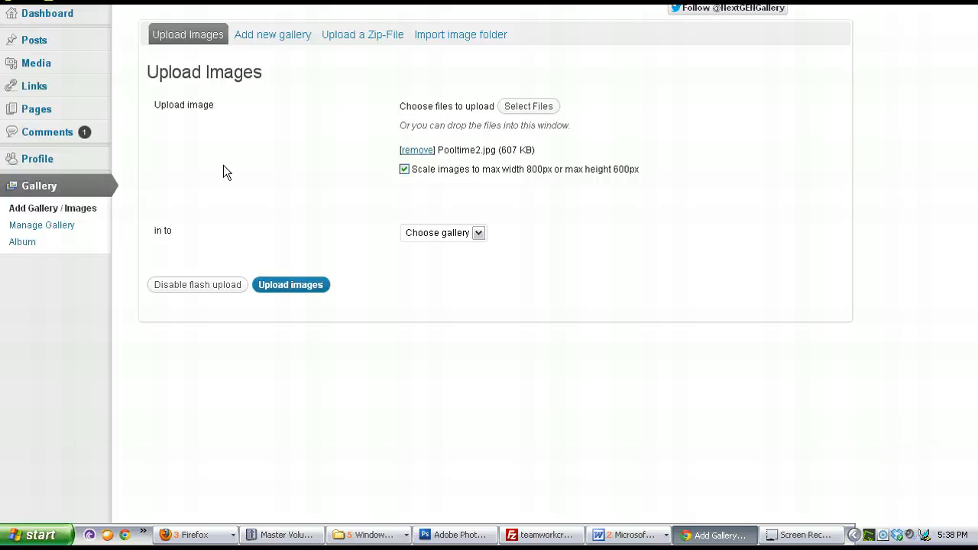
pyautogui.click(432, 231)
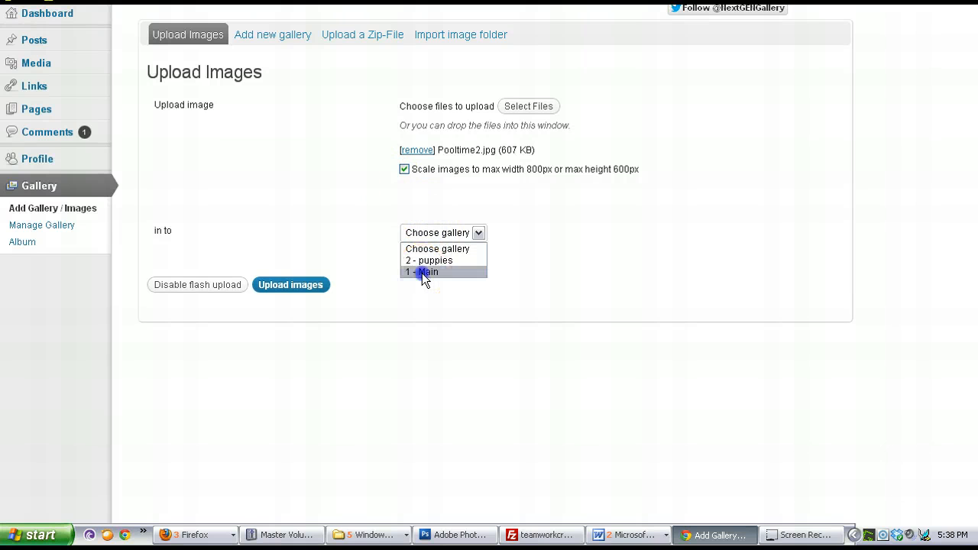
pyautogui.click(422, 273)
pyautogui.click(320, 294)
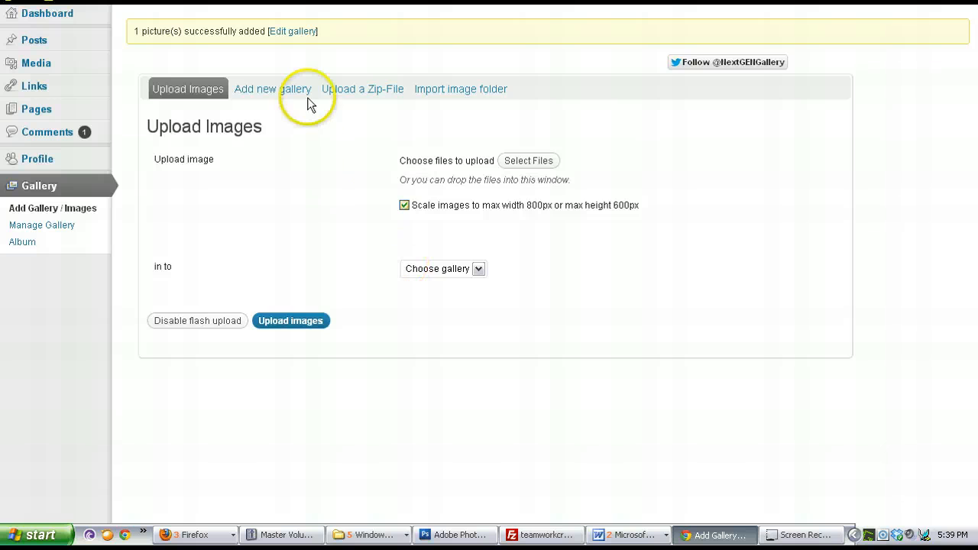
# Create a new, empty gallery named Male Dogs
pyautogui.click(294, 92)
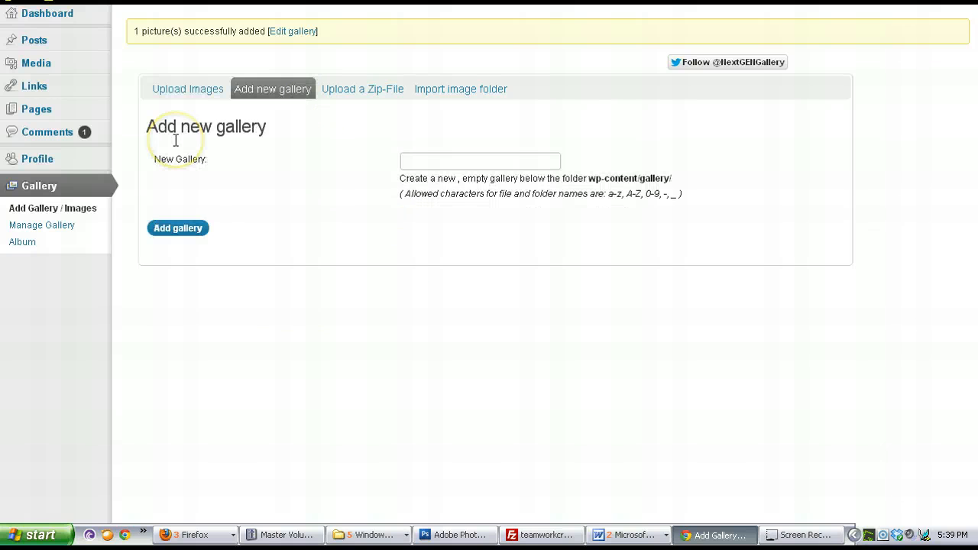
pyautogui.write('Male Dogs')
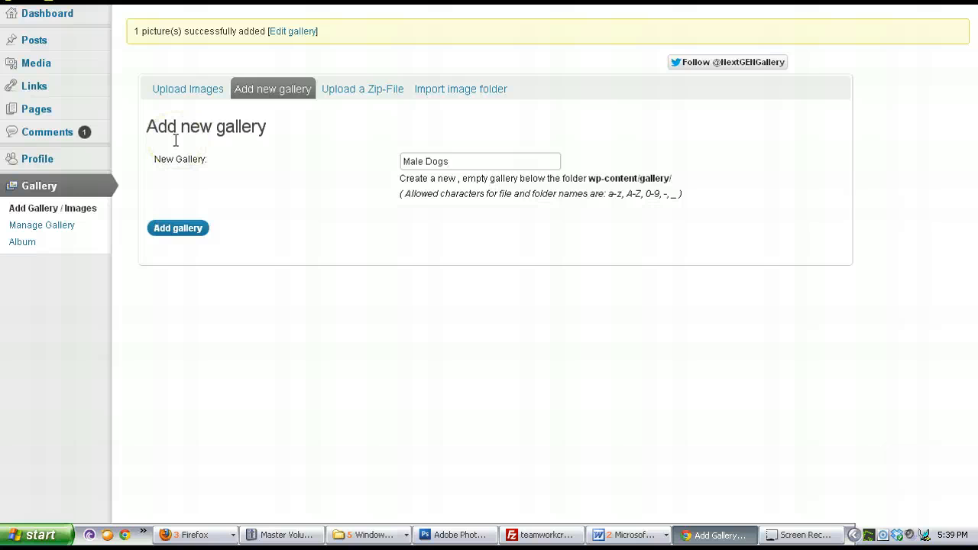
pyautogui.click(451, 161)
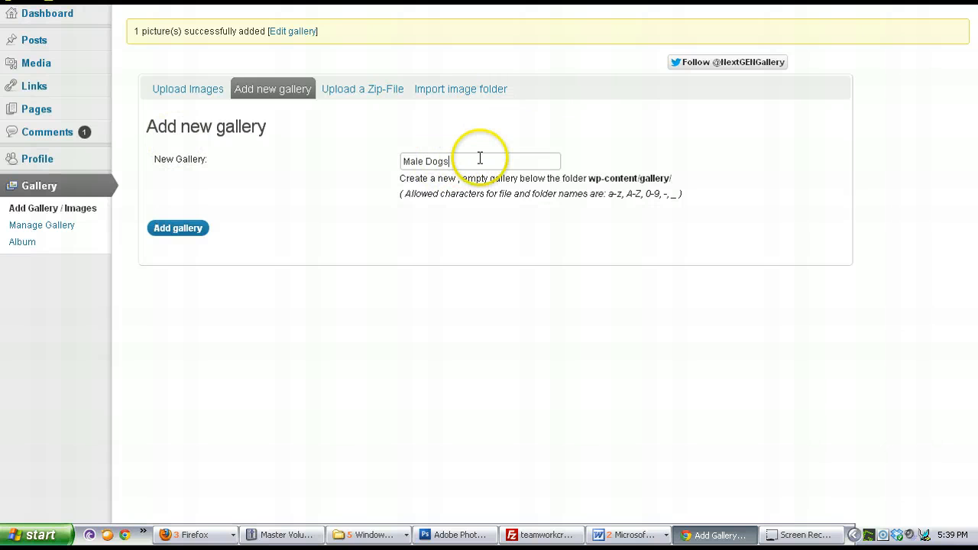
pyautogui.click(176, 229)
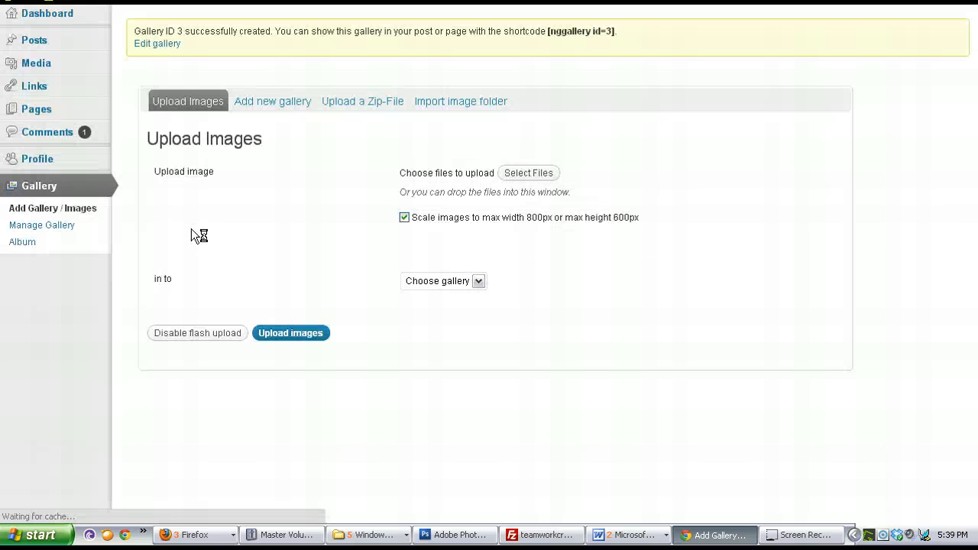
# Open the image upload form and select Male Dogs, then puppies, as the destination gallery, and show the gallery choices again
pyautogui.click(252, 105)
pyautogui.click(252, 106)
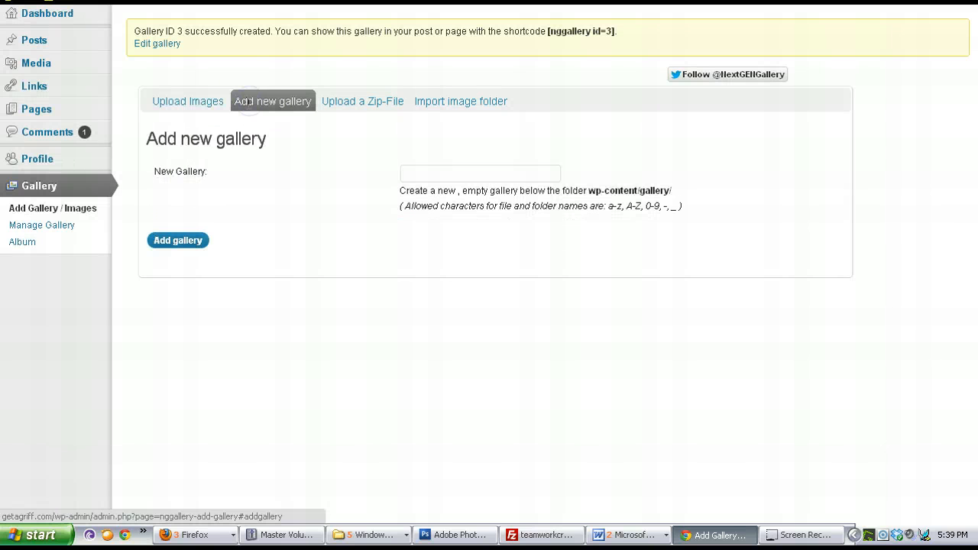
pyautogui.click(89, 207)
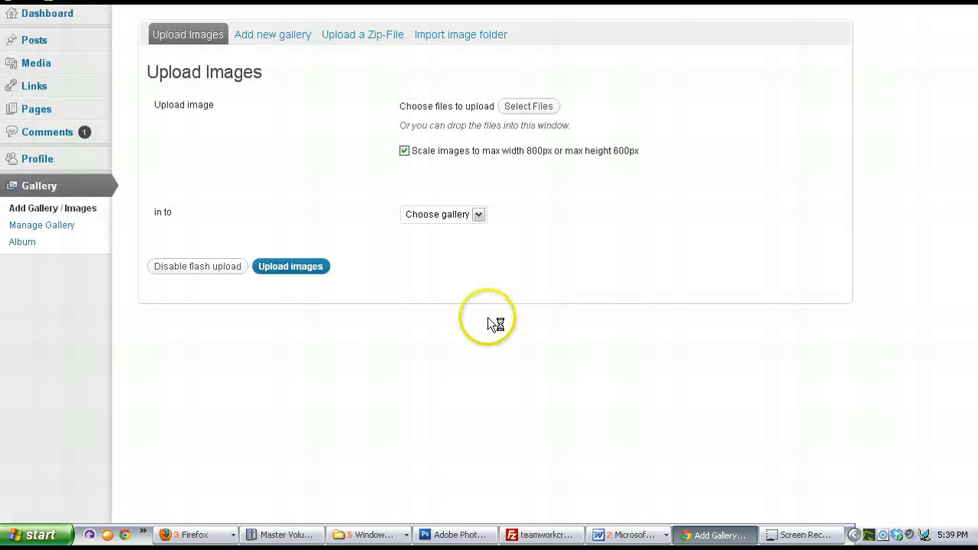
pyautogui.click(456, 222)
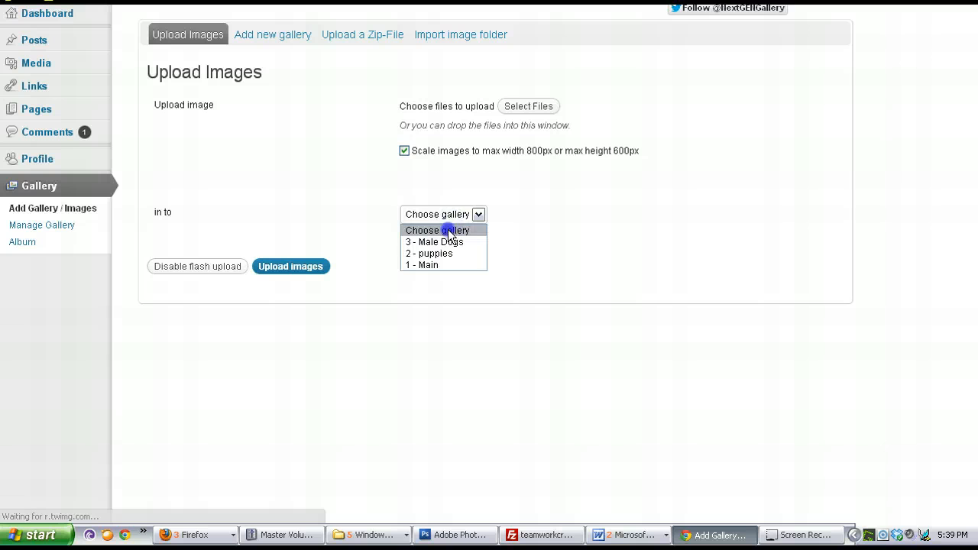
pyautogui.click(435, 241)
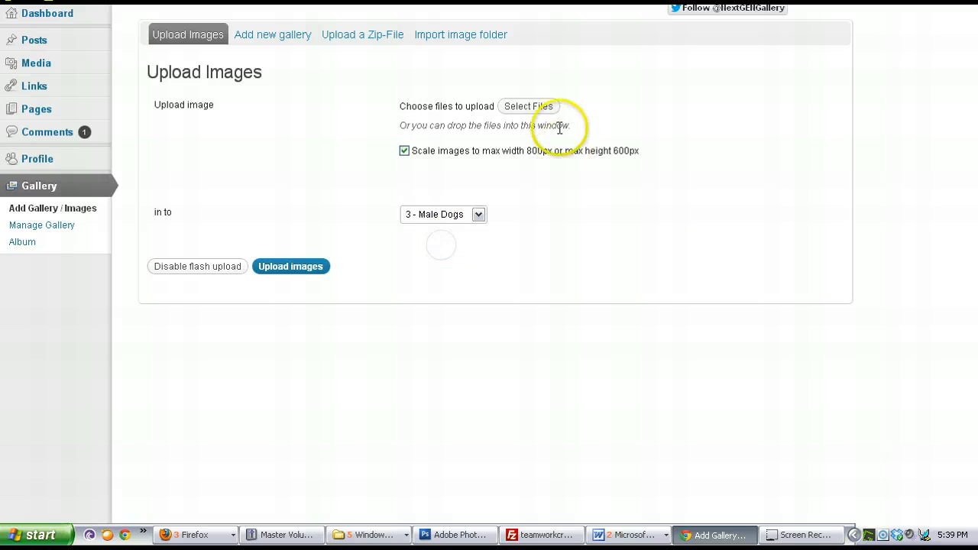
pyautogui.click(464, 228)
pyautogui.click(465, 219)
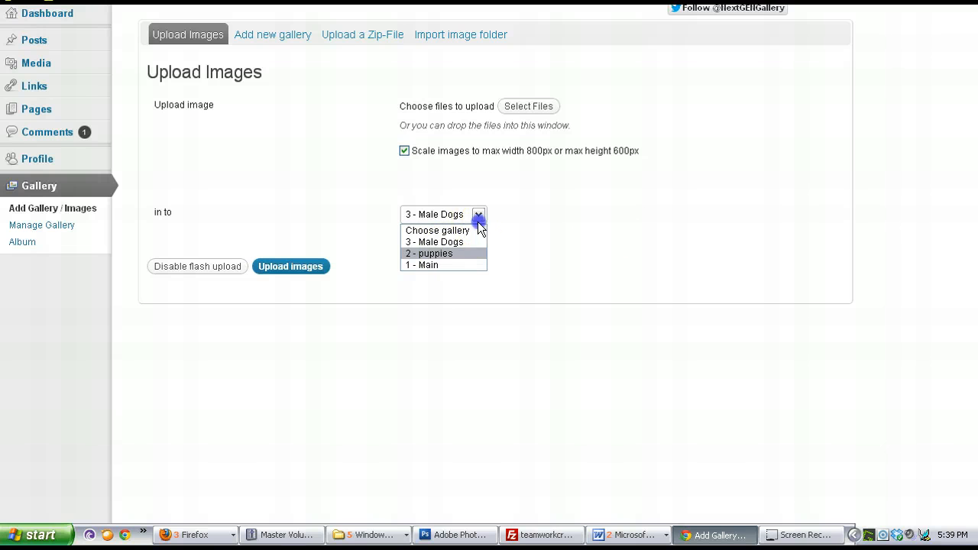
pyautogui.click(460, 255)
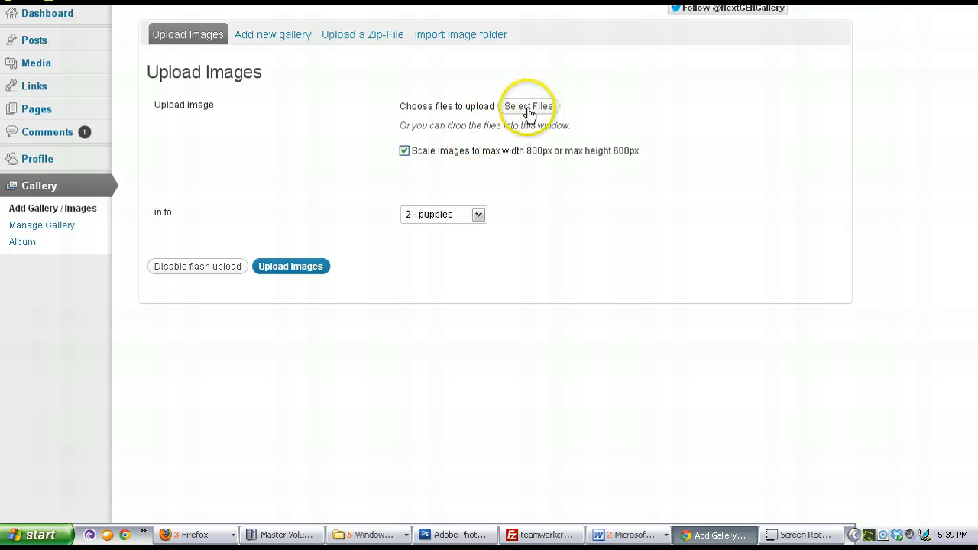
pyautogui.click(441, 214)
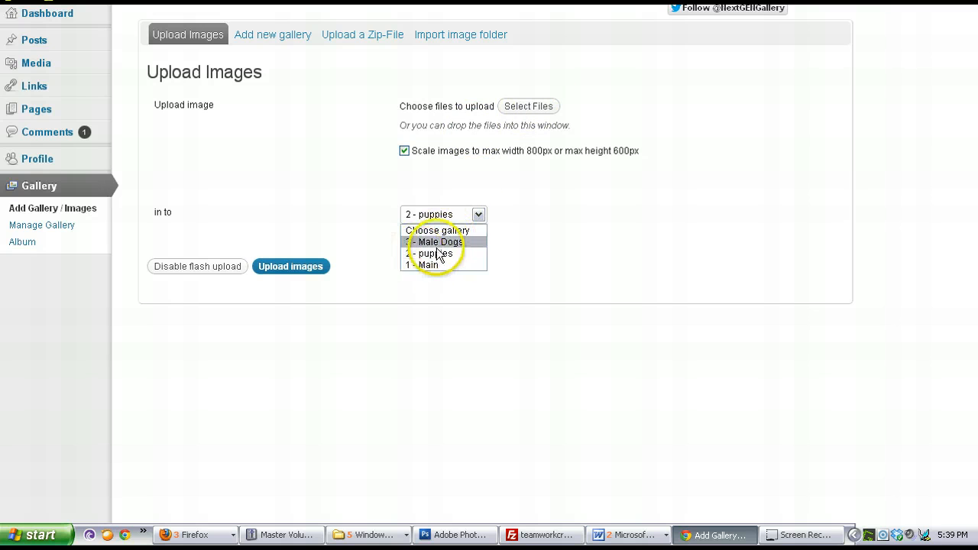
# Delete the puppies and Male Dogs galleries from the gallery management list in one bulk action and accept the confirmation
pyautogui.click(48, 227)
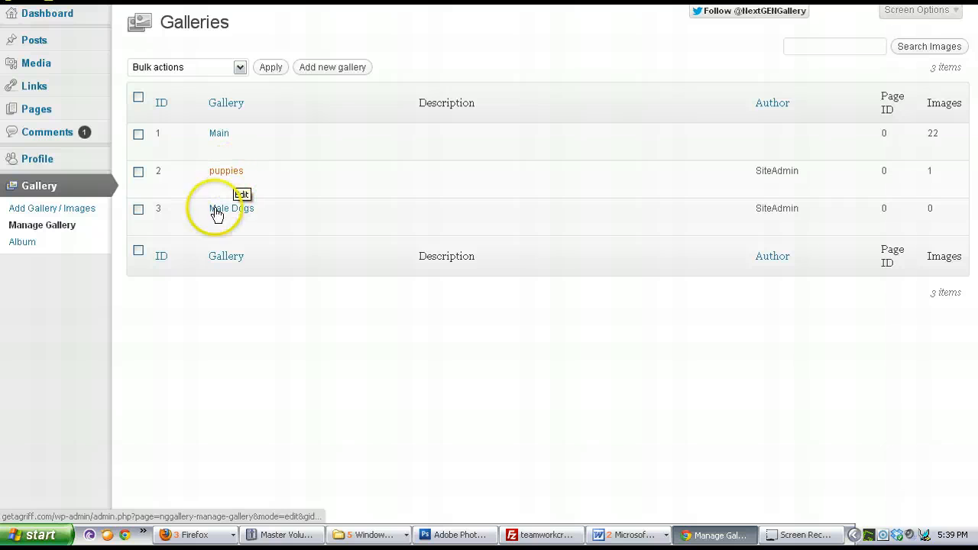
pyautogui.click(138, 208)
pyautogui.click(138, 172)
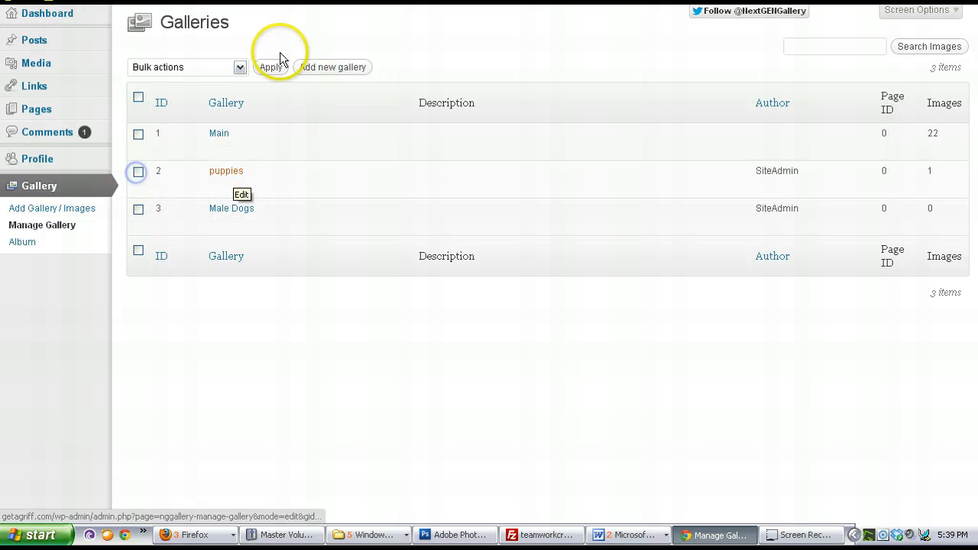
pyautogui.click(218, 67)
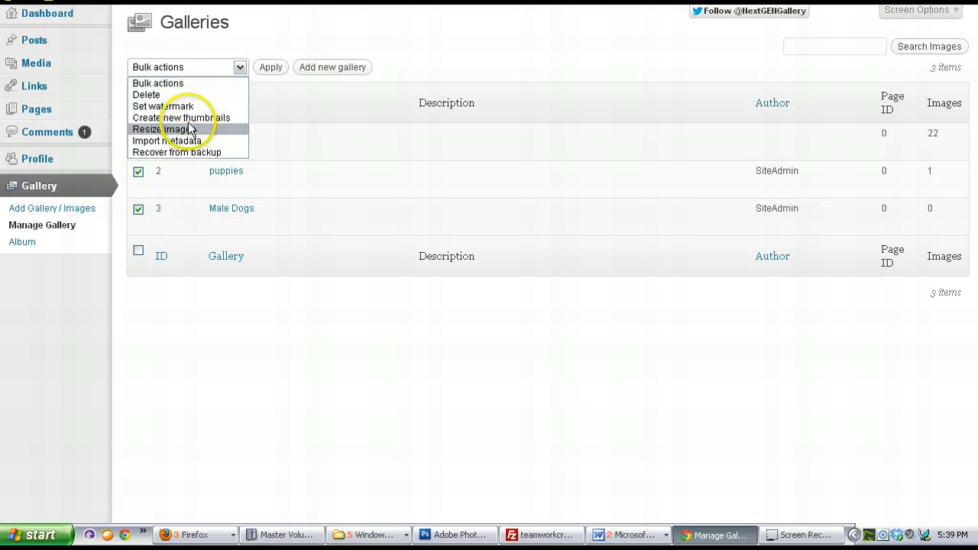
pyautogui.click(190, 99)
pyautogui.click(271, 69)
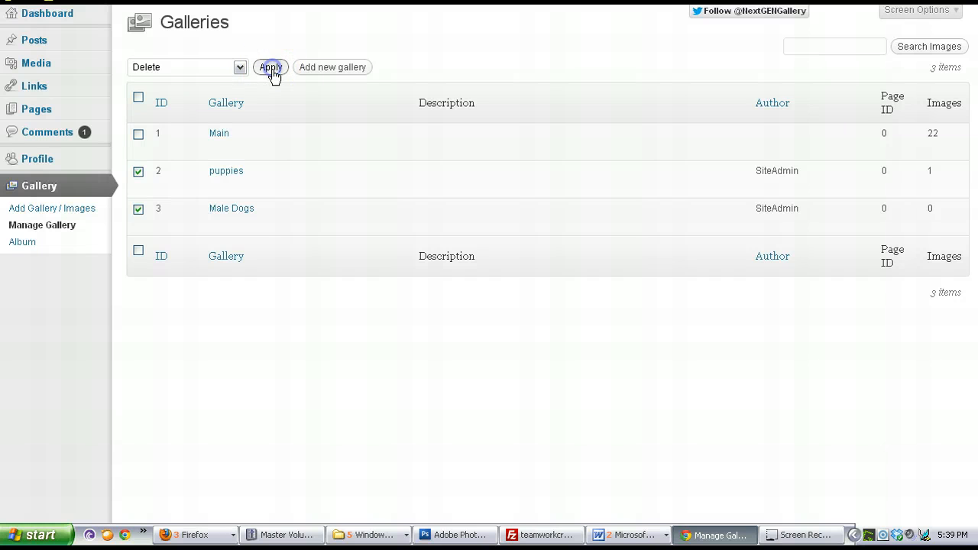
pyautogui.click(530, 256)
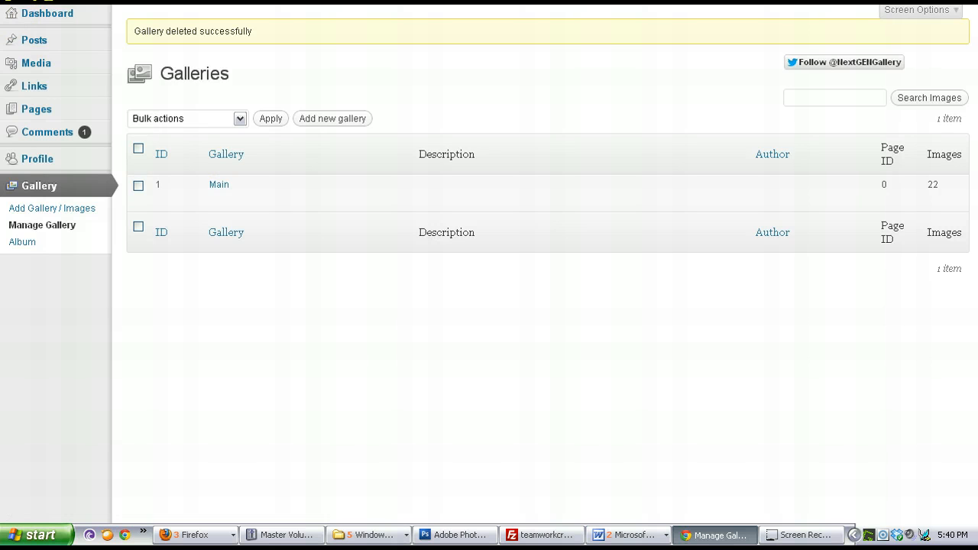
# Switch to the live site's Gallery page, look over the whole page, and go to the site's home page
pyautogui.hotkey('ctrl', 'Tab')
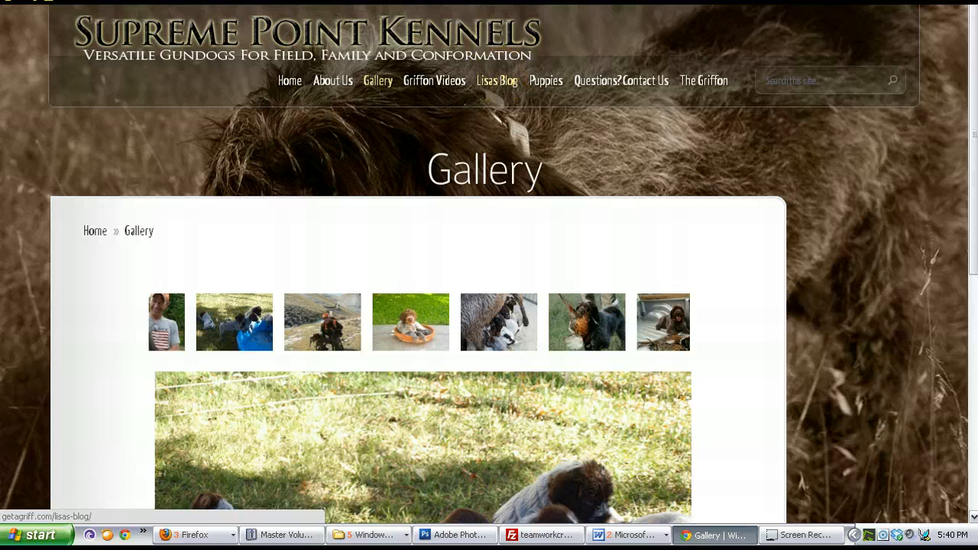
pyautogui.hotkey('ctrl', 'Tab')
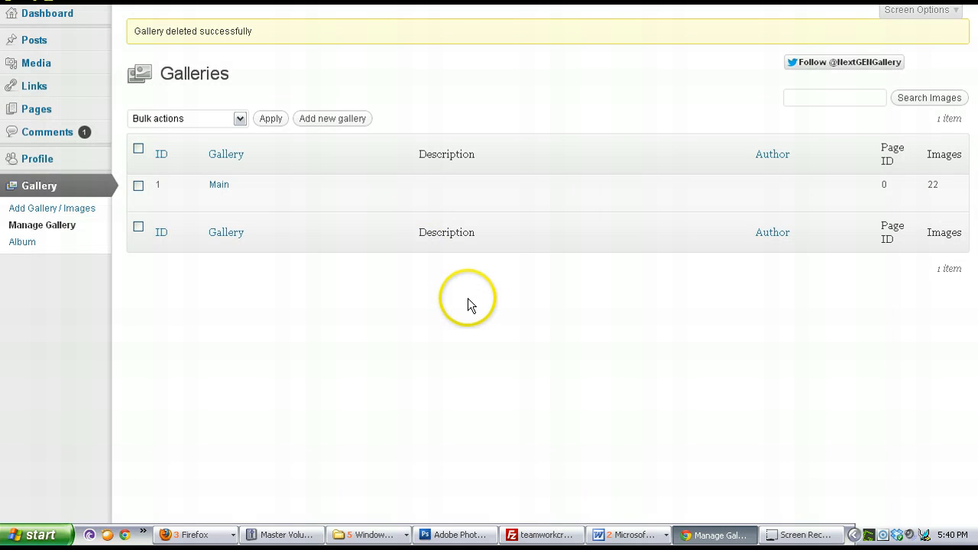
pyautogui.hotkey('ctrl', 'Tab')
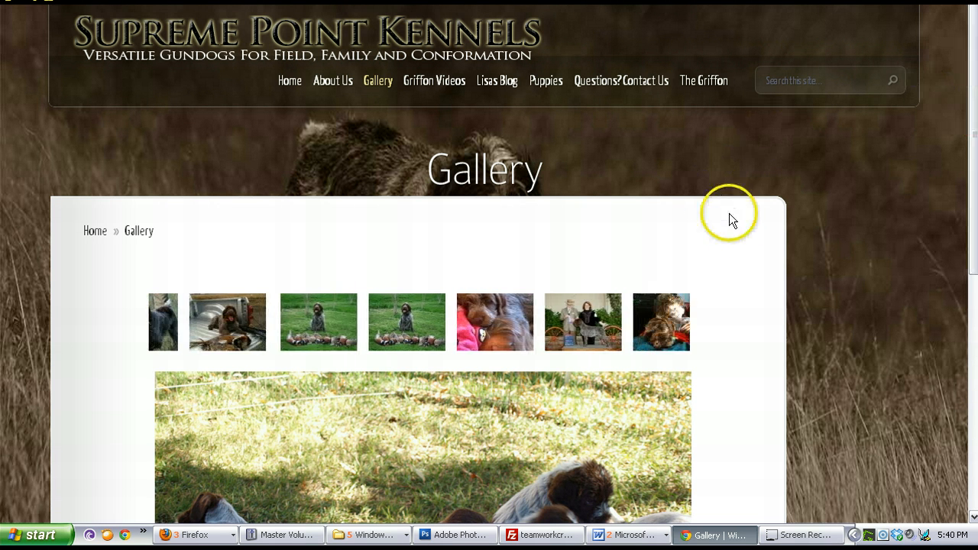
pyautogui.moveTo(969, 258); pyautogui.dragTo(966, 518)
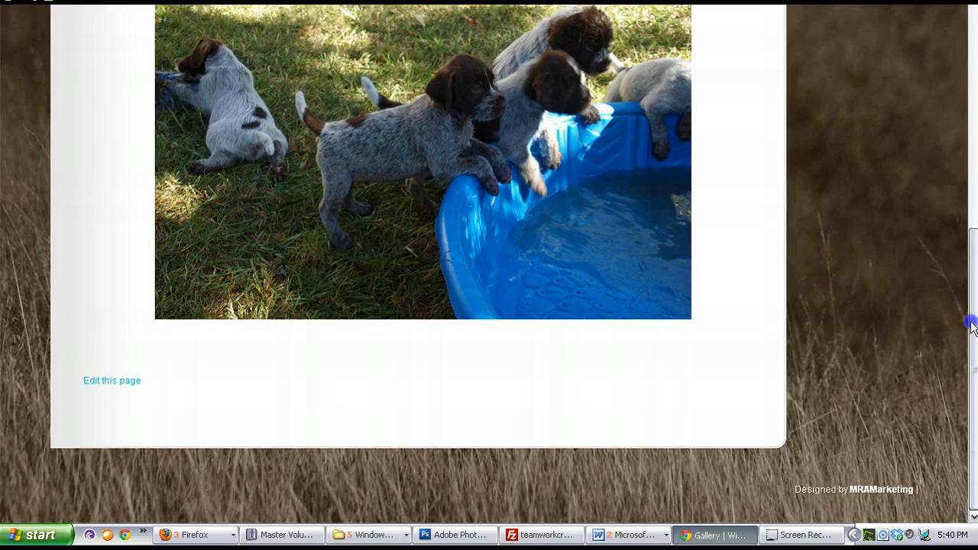
pyautogui.moveTo(971, 325); pyautogui.dragTo(967, 105)
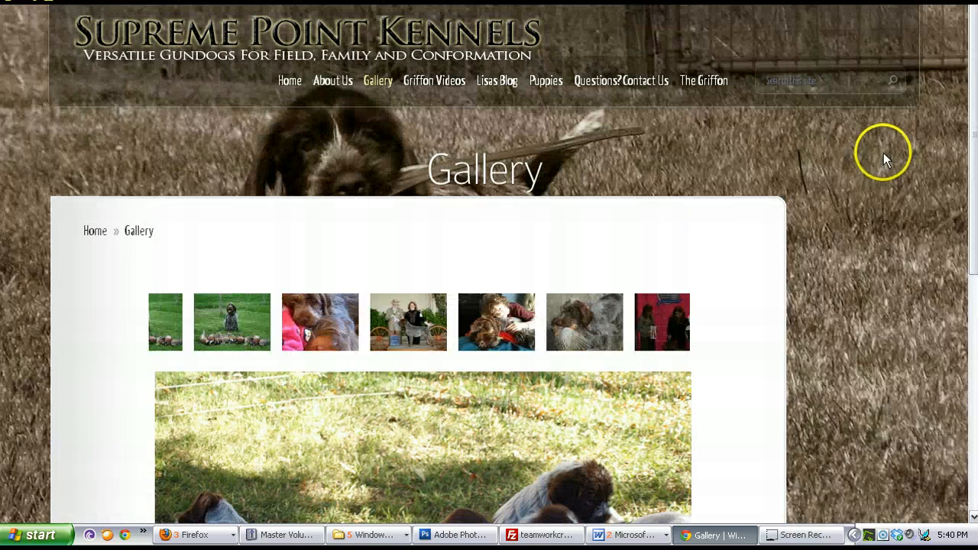
pyautogui.click(252, 47)
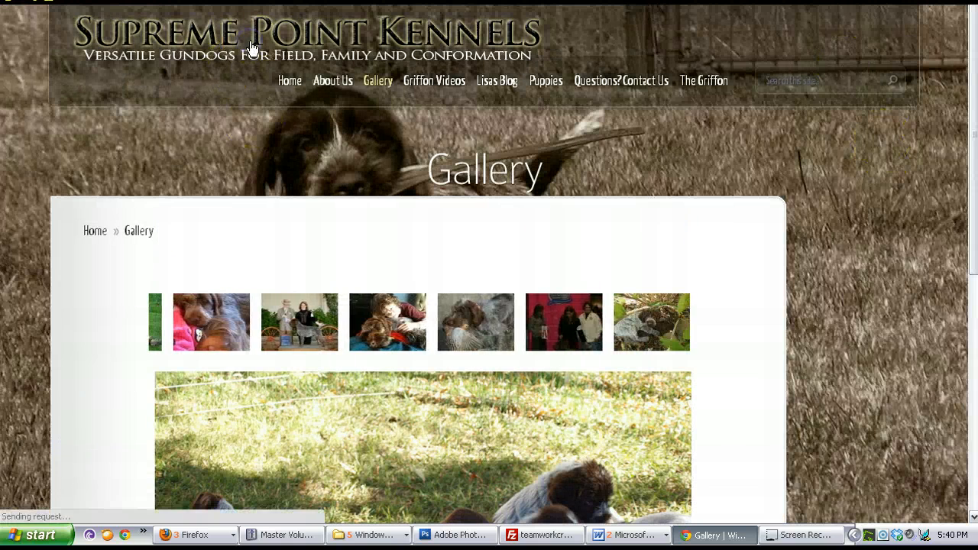